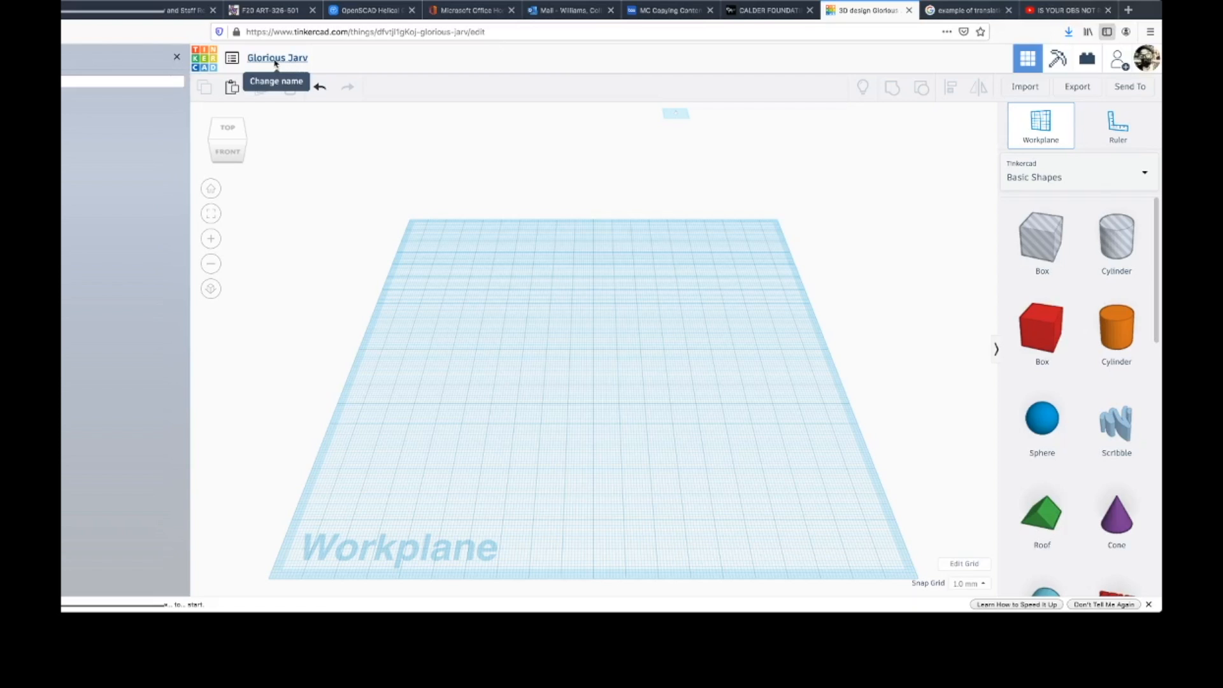
# Rename the design as "Project 1 test".
pyautogui.click(274, 60)
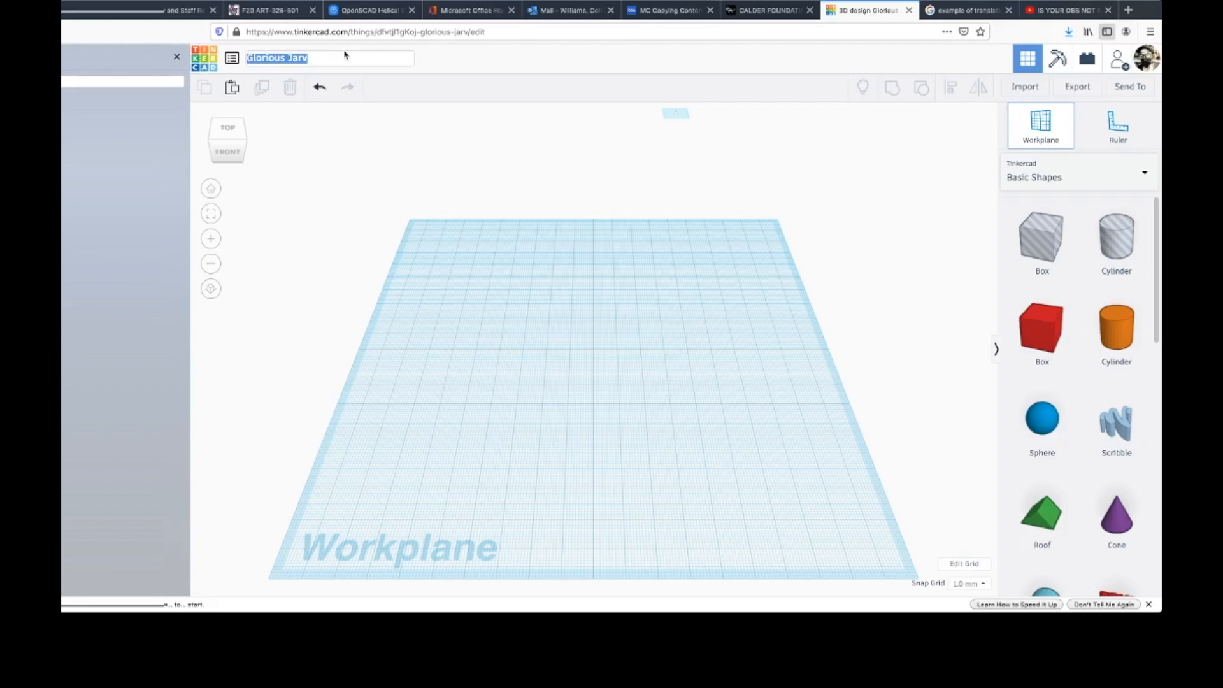
pyautogui.write('Project 1 test')
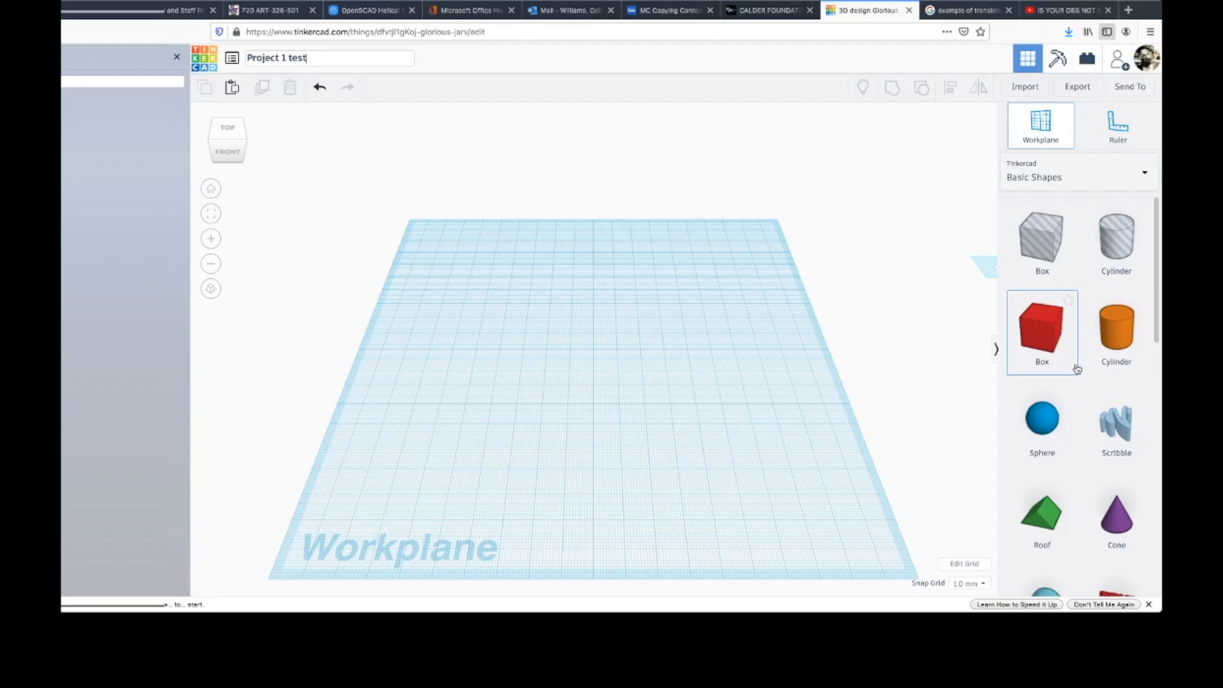
pyautogui.moveTo(1076, 364); pyautogui.dragTo(980, 581)
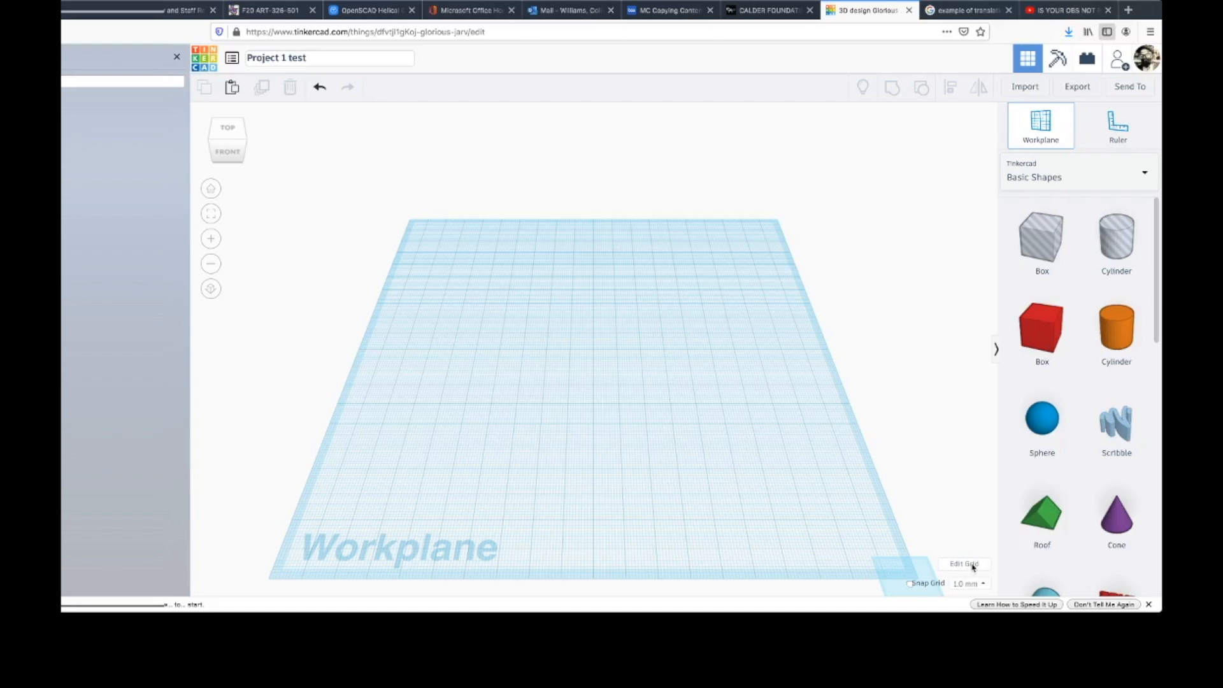
# Look through the available snap grid increments and choose 1.0 mm.
pyautogui.click(969, 565)
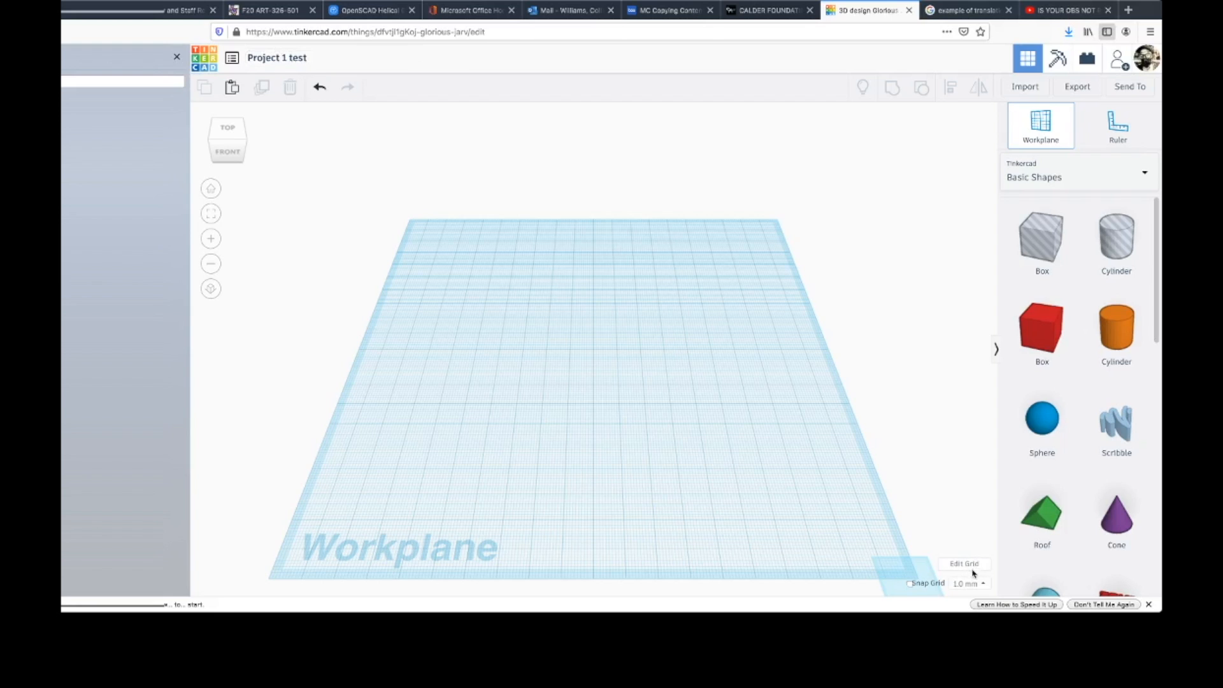
pyautogui.click(983, 584)
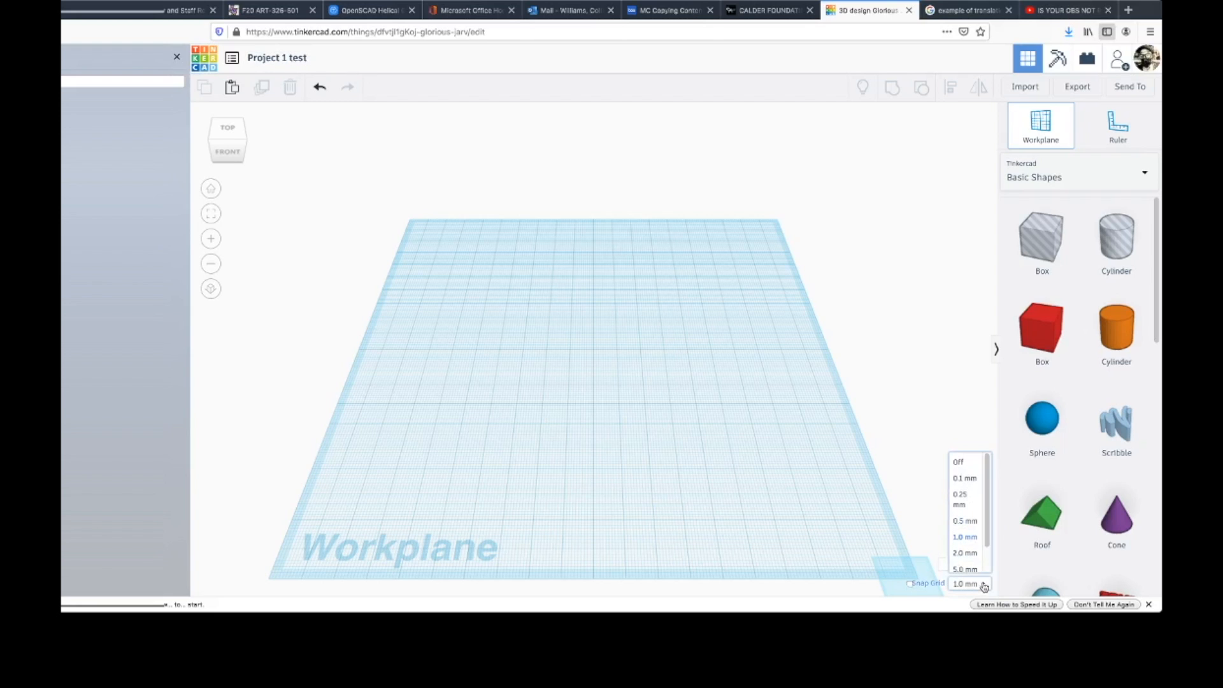
pyautogui.scroll(-2, 988, 572)
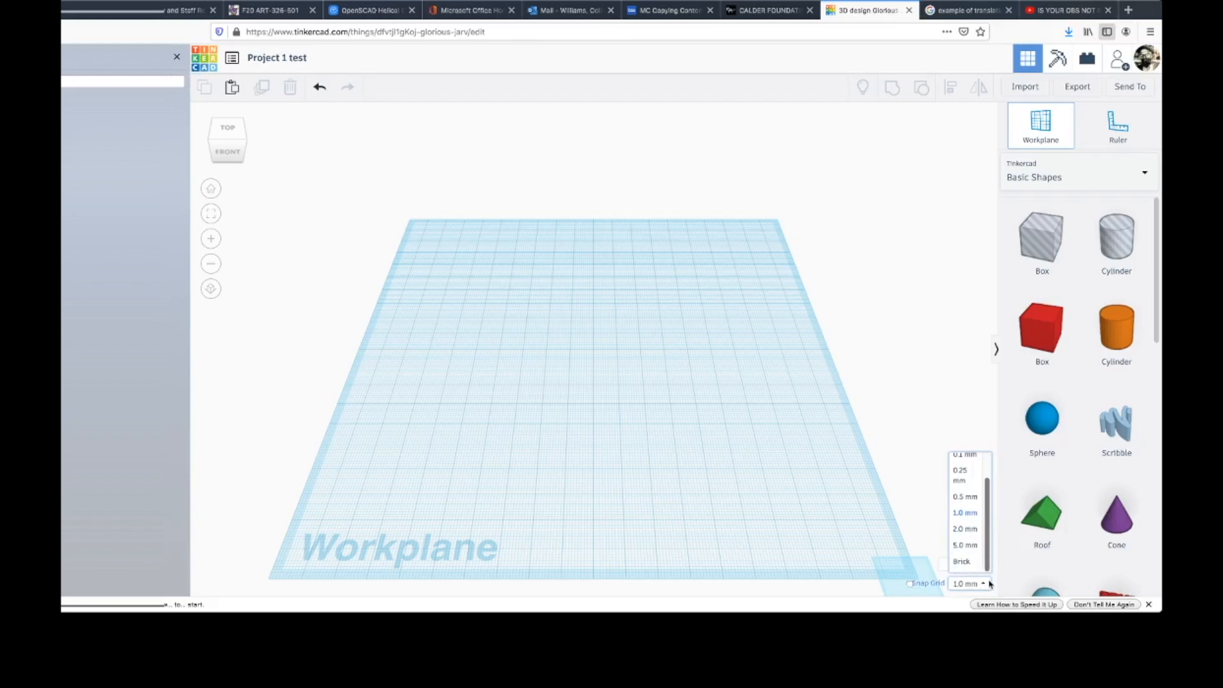
pyautogui.scroll(2, 989, 576)
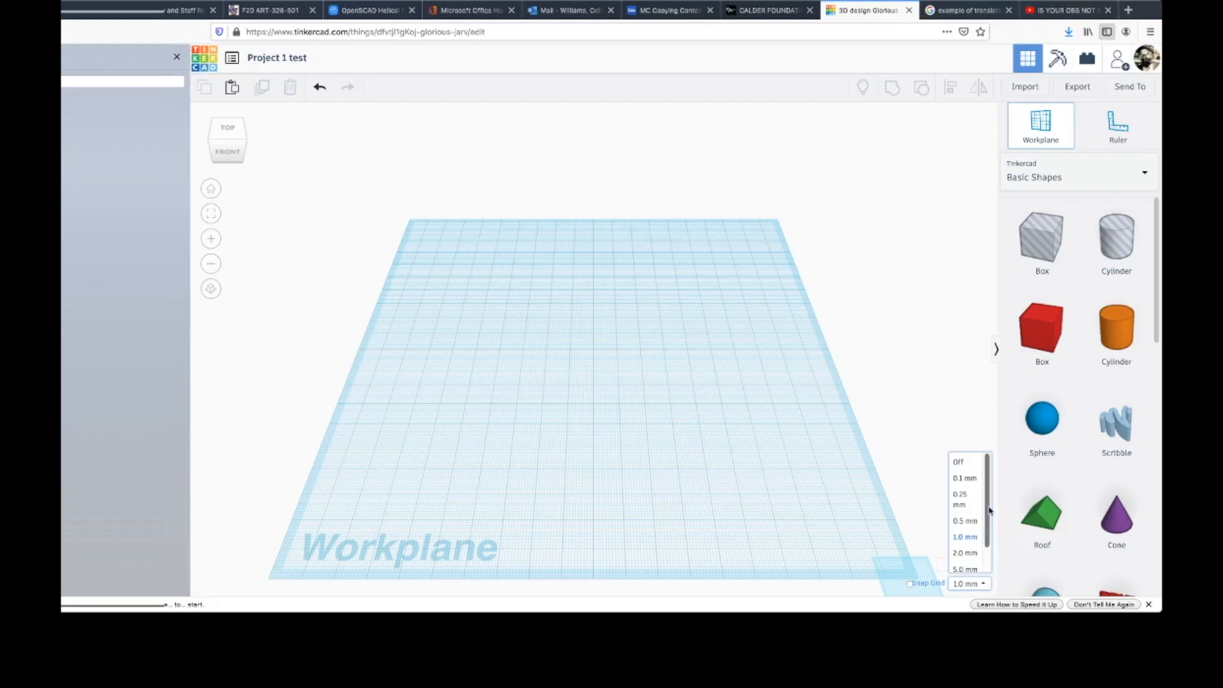
pyautogui.scroll(-2, 990, 538)
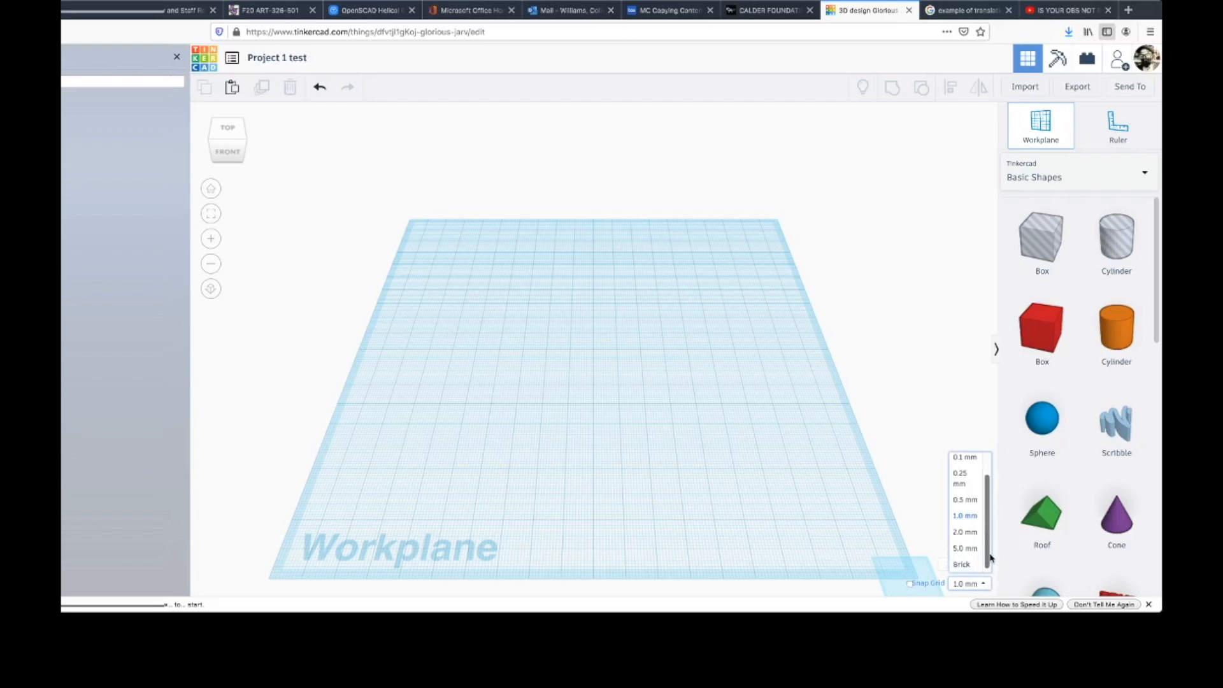
pyautogui.click(965, 515)
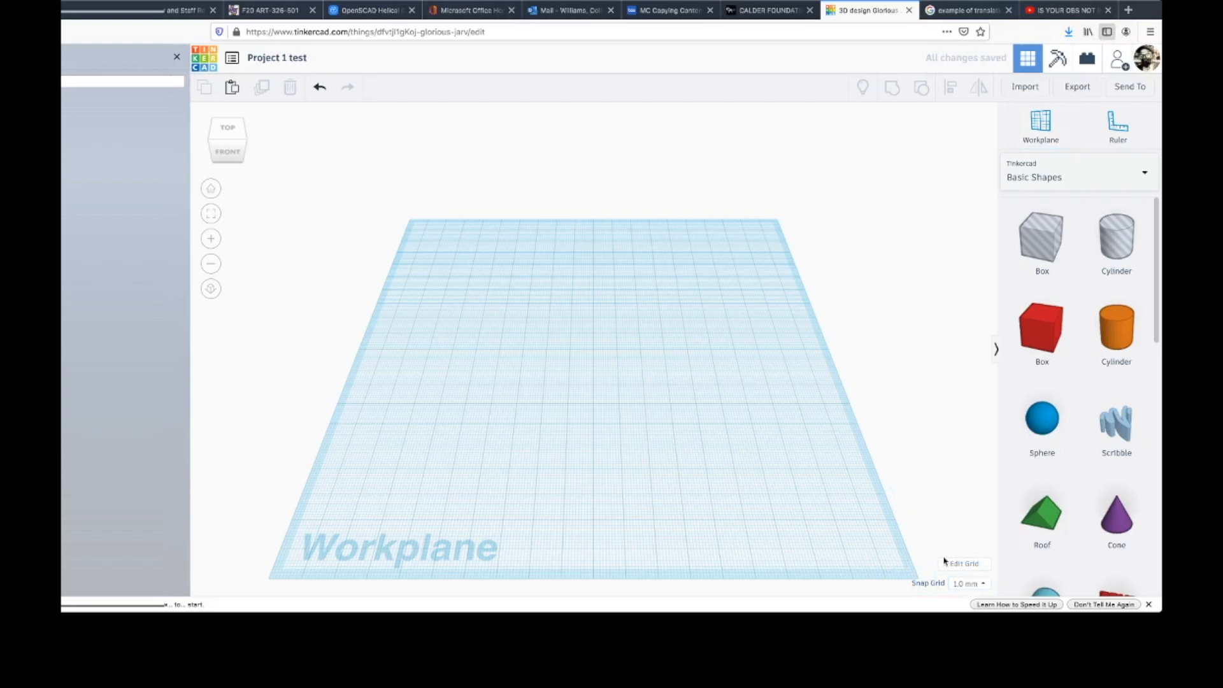
# Change the workplane grid units to inches and set both its width and length to 10.
pyautogui.click(965, 566)
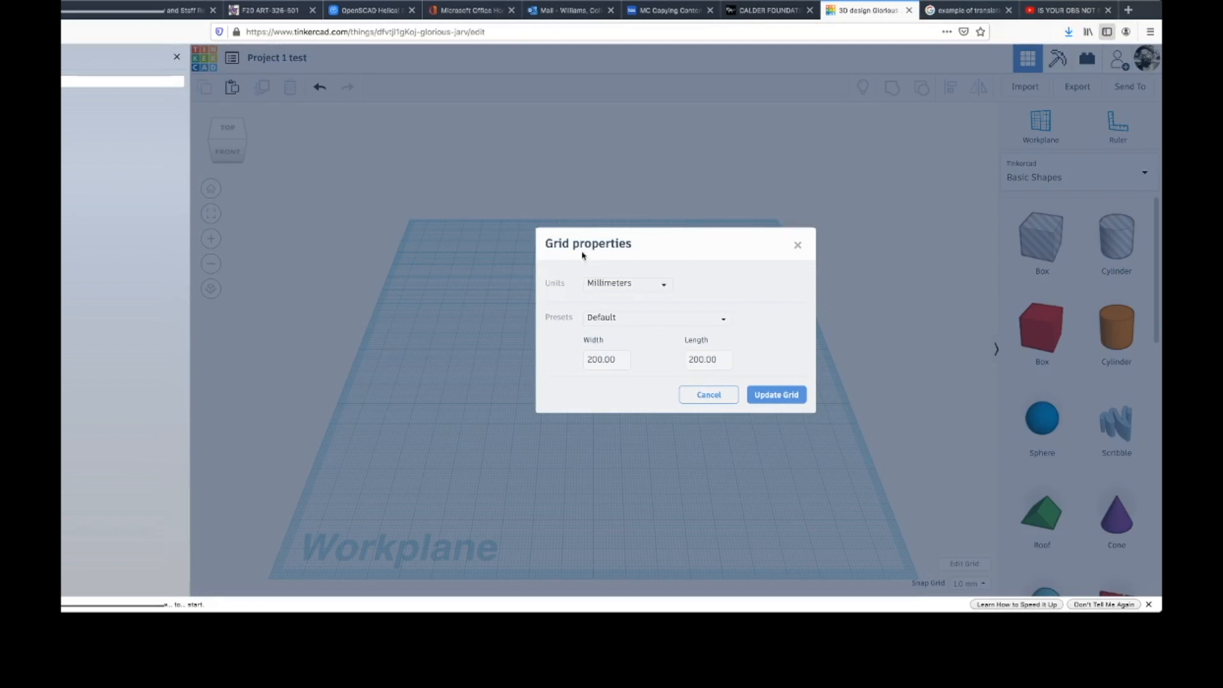
pyautogui.click(663, 286)
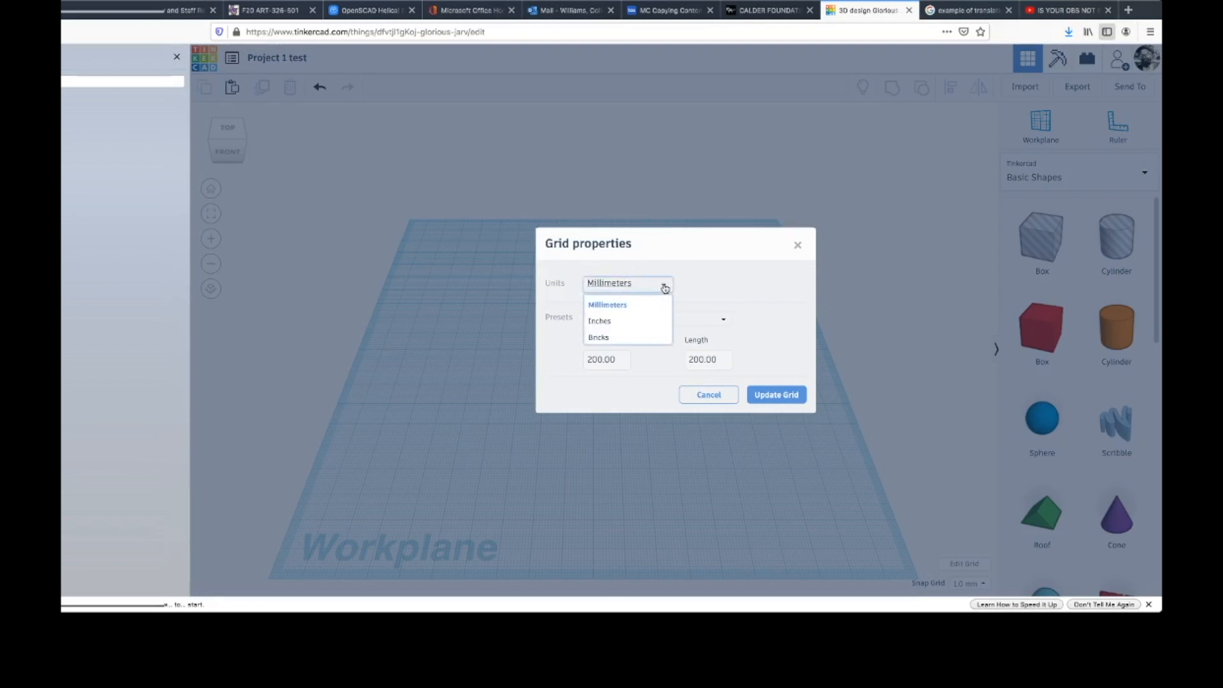
pyautogui.click(608, 322)
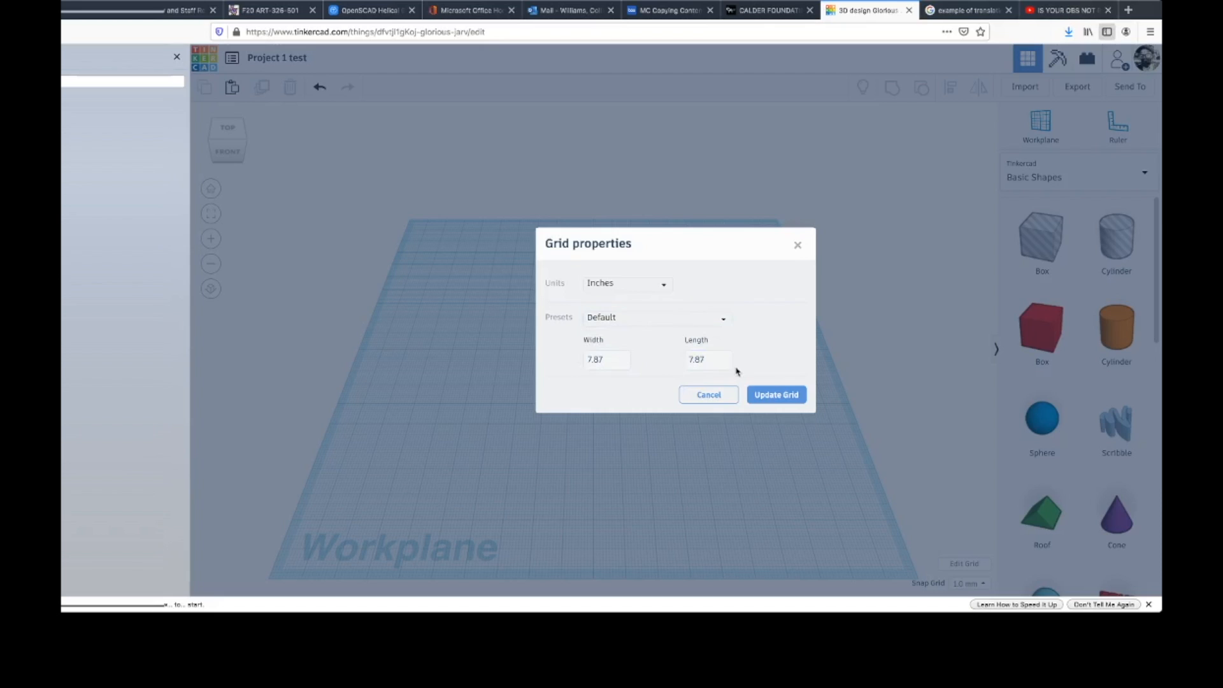
pyautogui.click(613, 362)
pyautogui.doubleClick(611, 362)
pyautogui.moveTo(610, 364); pyautogui.dragTo(568, 362)
pyautogui.write('10')
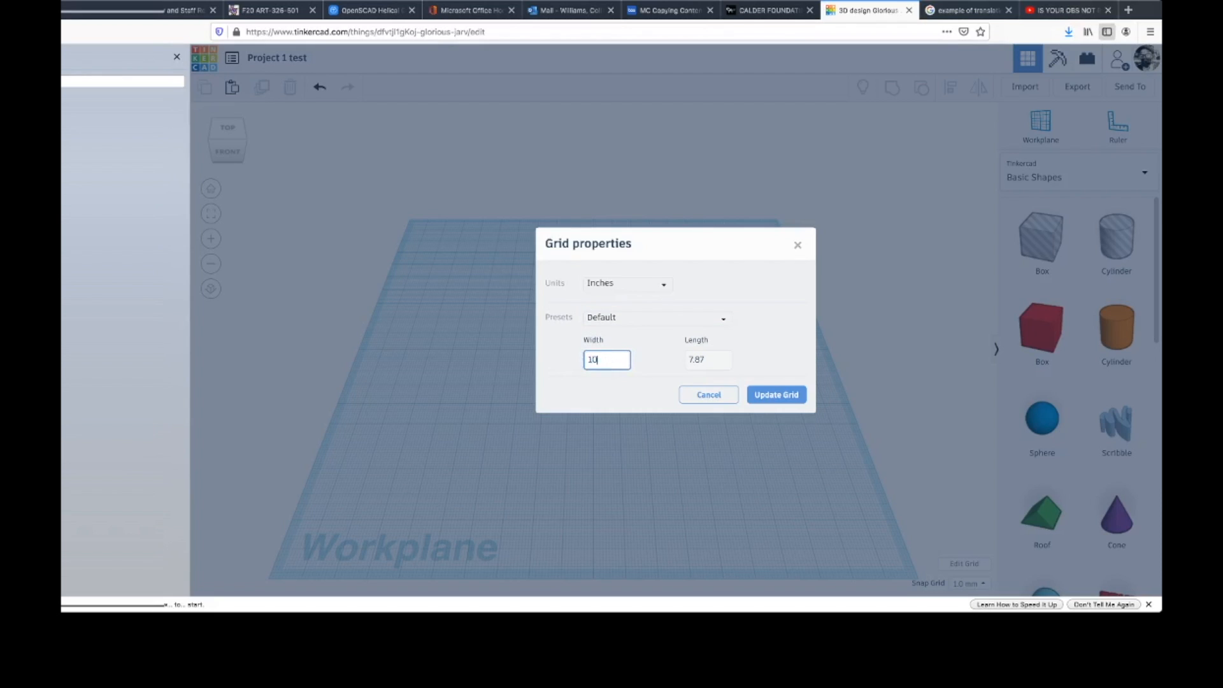
pyautogui.click(704, 359)
pyautogui.moveTo(716, 363); pyautogui.dragTo(656, 359)
pyautogui.write('10')
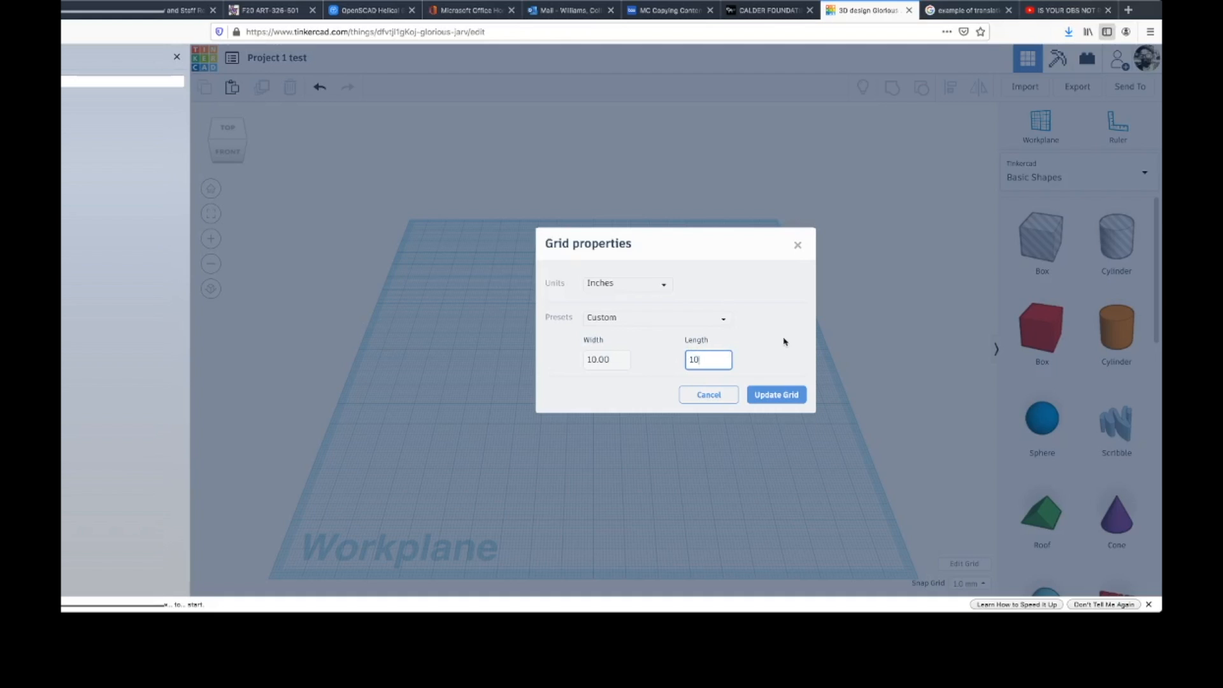
pyautogui.click(777, 396)
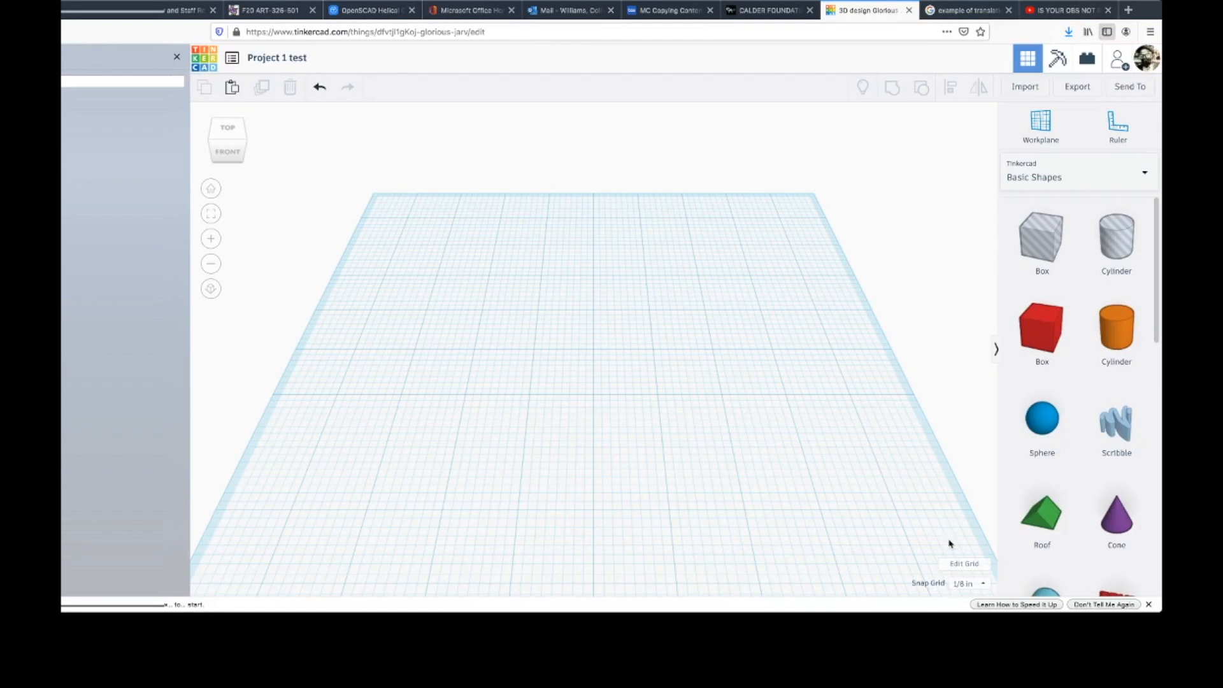
# Set the snap grid increment to 1/2 in.
pyautogui.click(983, 584)
pyautogui.click(978, 584)
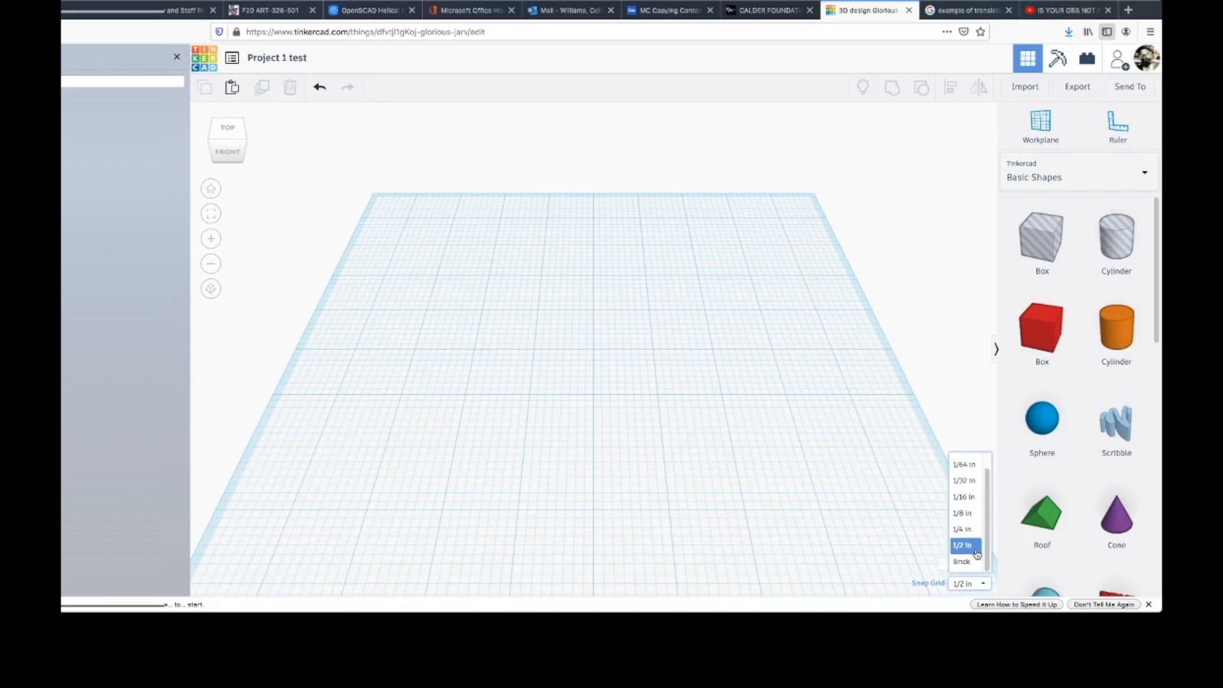
pyautogui.click(970, 533)
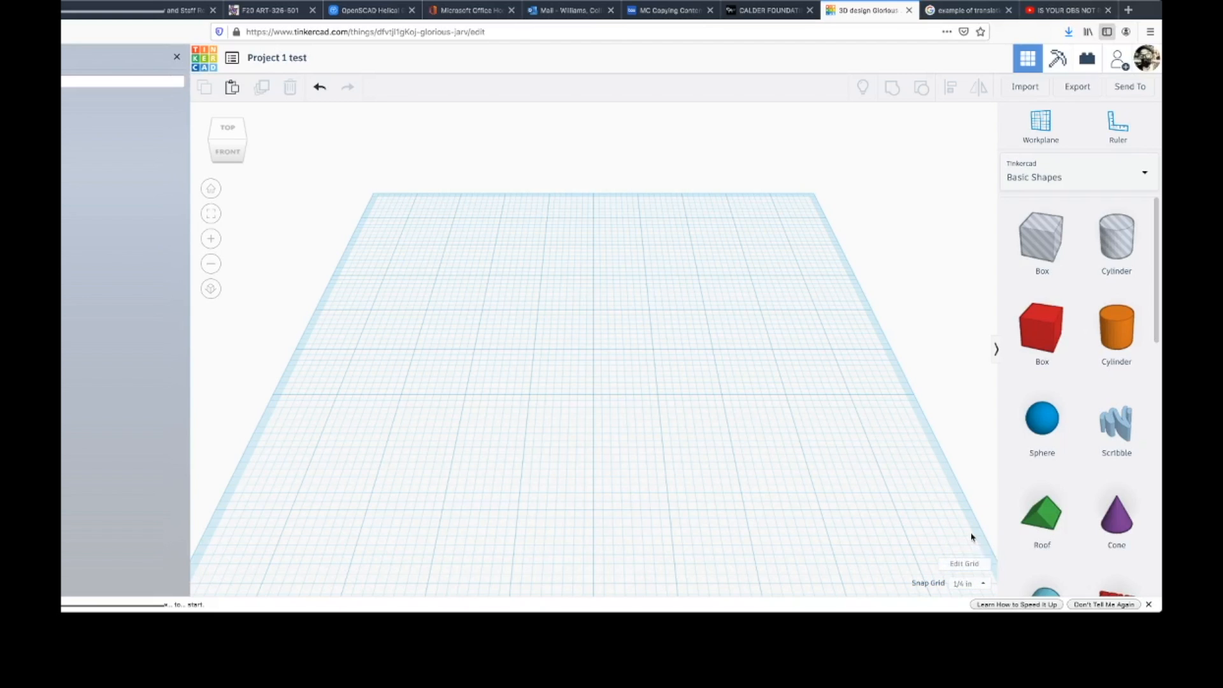
pyautogui.click(980, 583)
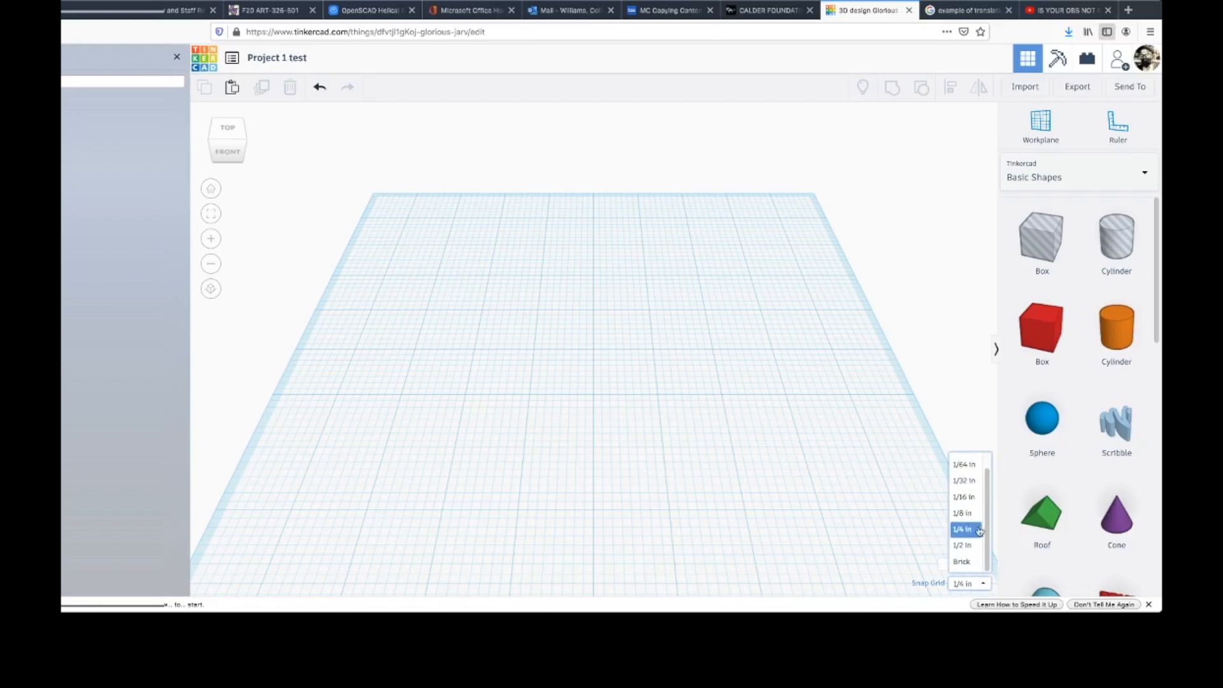
pyautogui.click(980, 548)
pyautogui.click(980, 548)
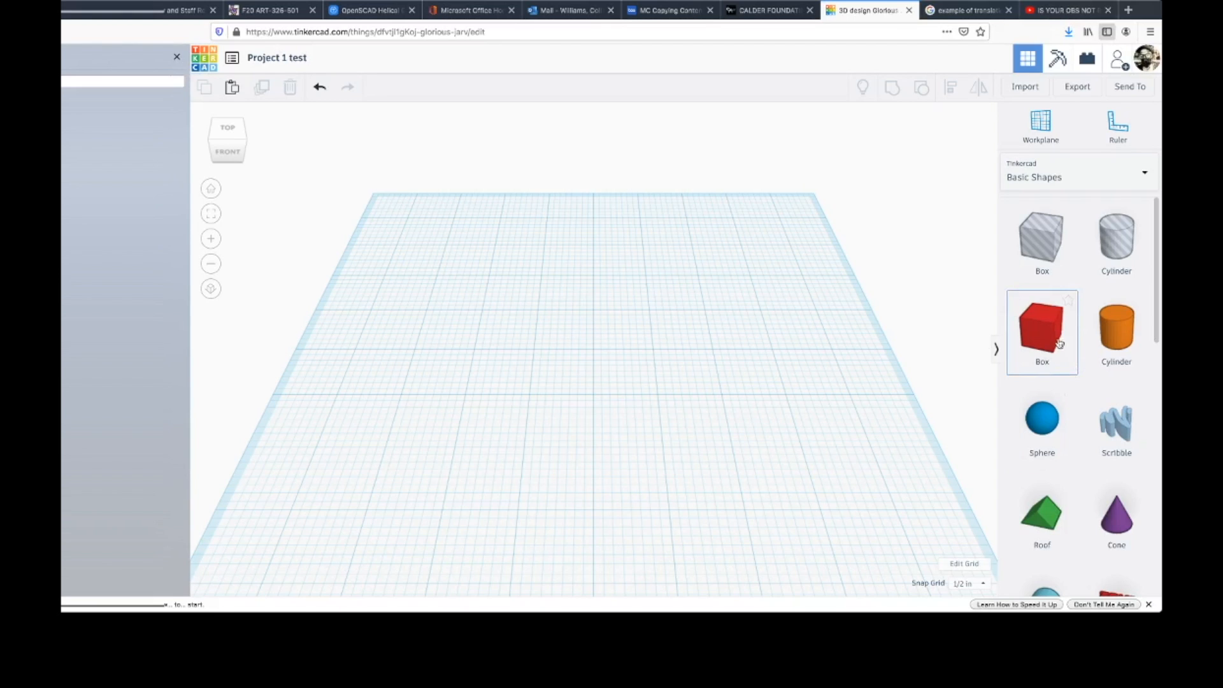
# Place a solid box left of the workplane's centre and change its colour to blue.
pyautogui.moveTo(1018, 315); pyautogui.dragTo(506, 371)
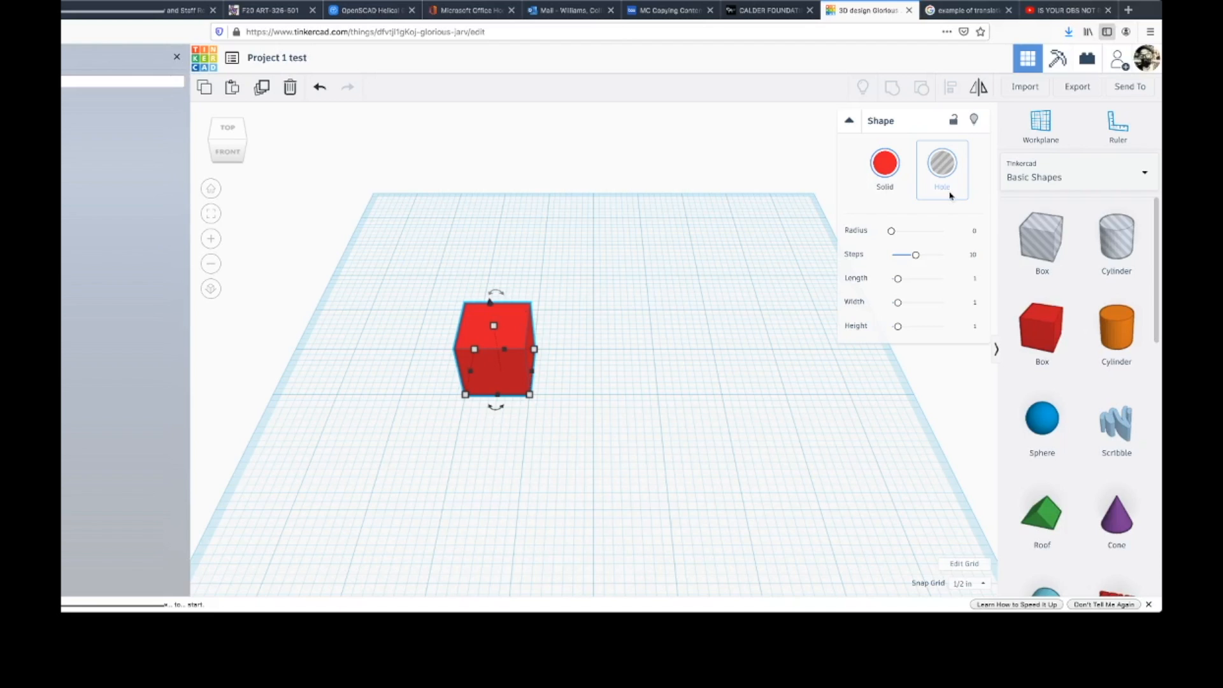
pyautogui.click(884, 165)
pyautogui.click(885, 165)
pyautogui.click(885, 165)
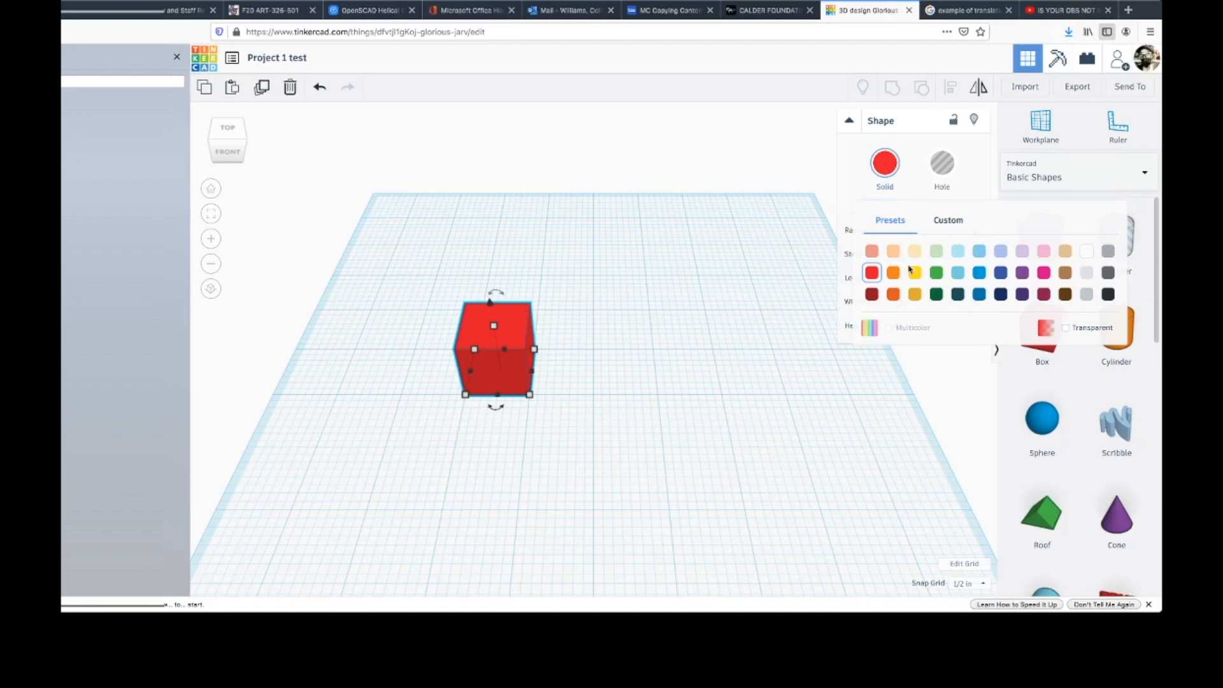
pyautogui.click(979, 274)
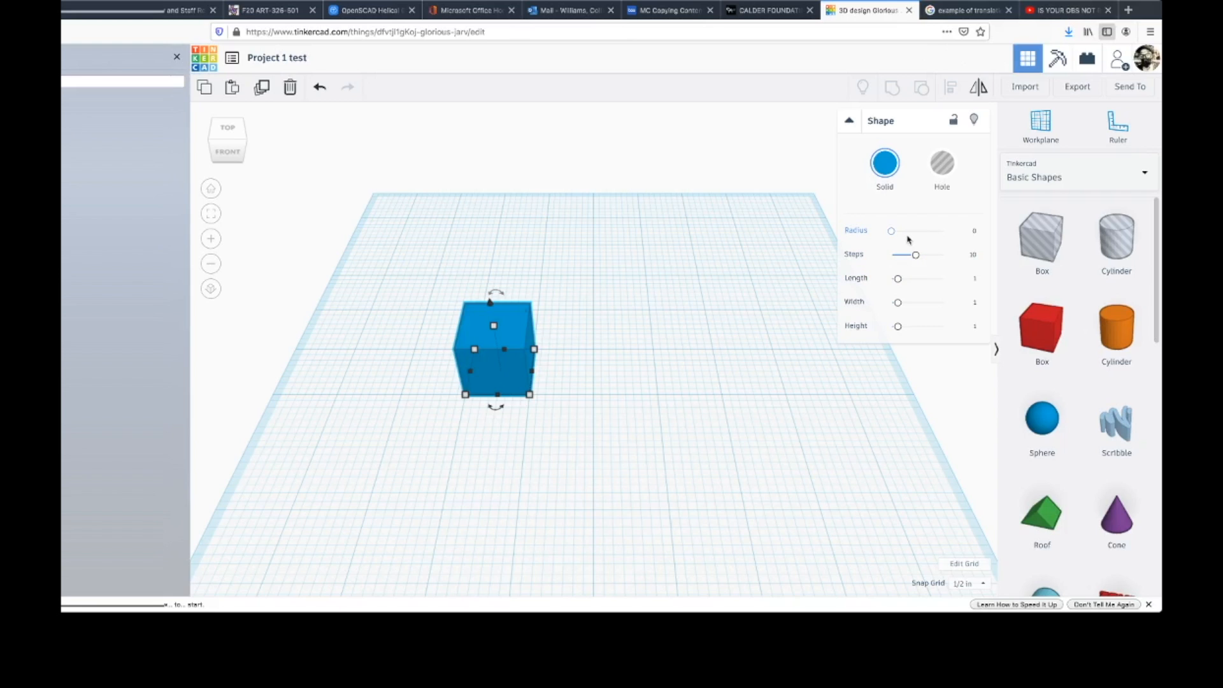
# Set the blue box's steps to 9 and its length to 3 inches.
pyautogui.moveTo(892, 232)
pyautogui.mouseDown()
pyautogui.moveTo(908, 235)
pyautogui.moveTo(885, 236)
pyautogui.mouseUp()
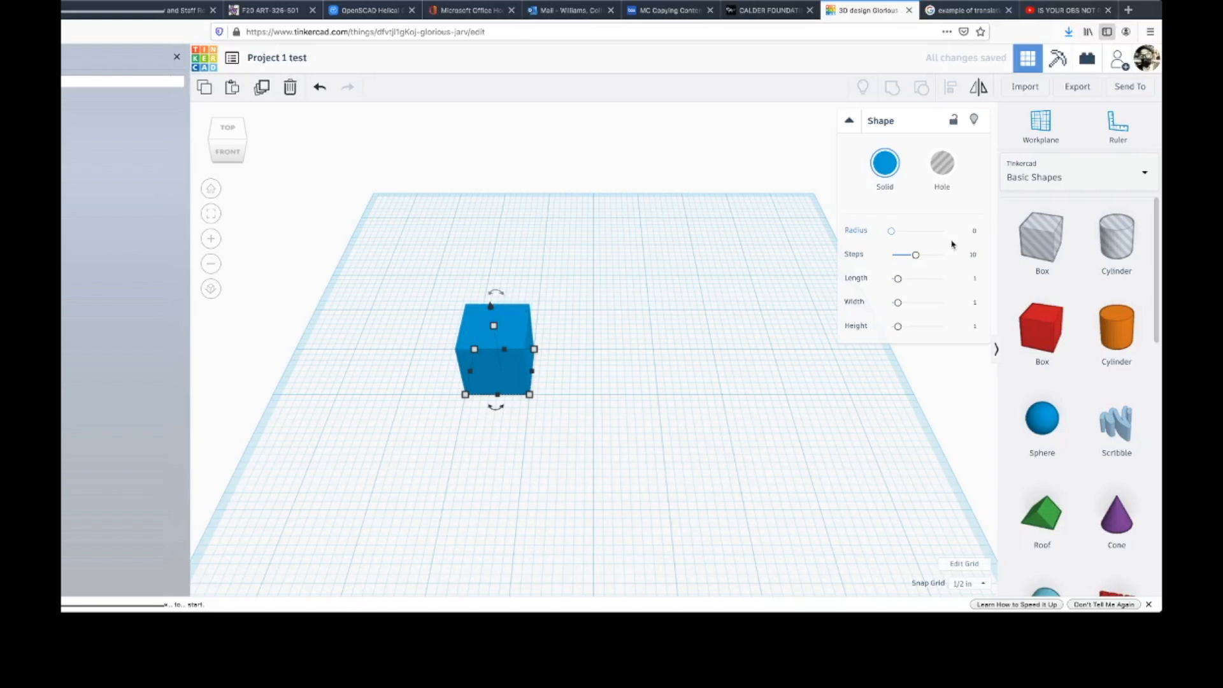
pyautogui.moveTo(916, 256)
pyautogui.mouseDown()
pyautogui.moveTo(892, 260)
pyautogui.moveTo(935, 261)
pyautogui.moveTo(913, 262)
pyautogui.mouseUp()
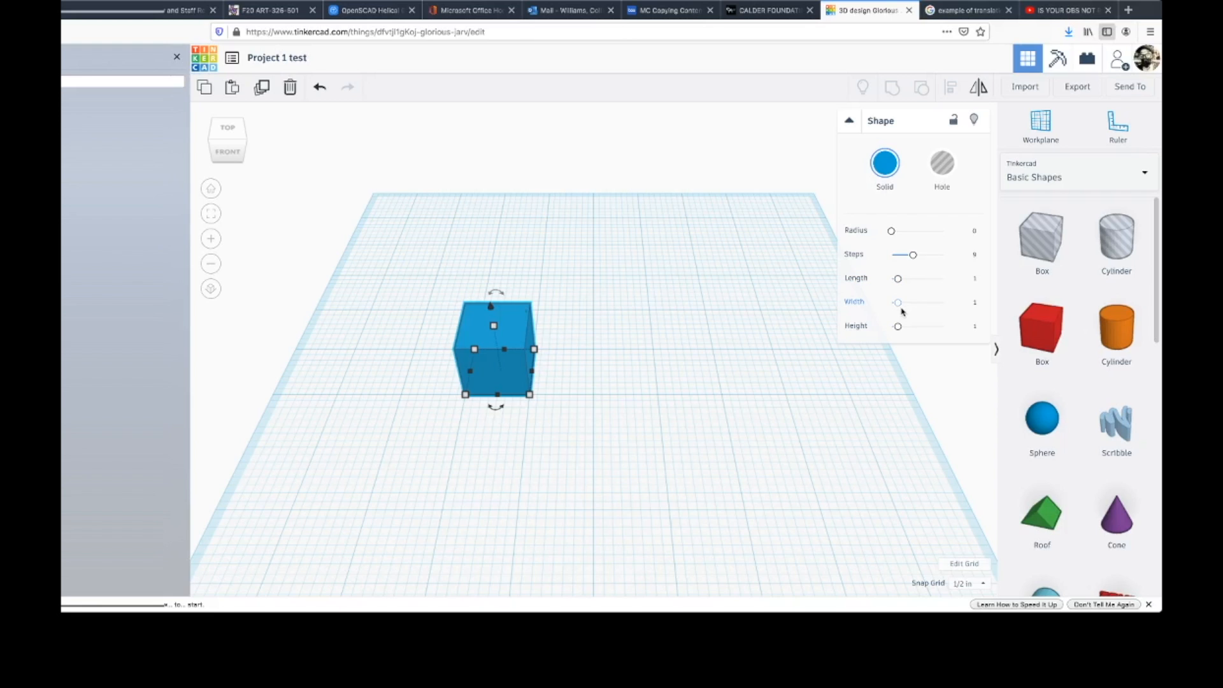
pyautogui.moveTo(898, 280); pyautogui.dragTo(914, 283)
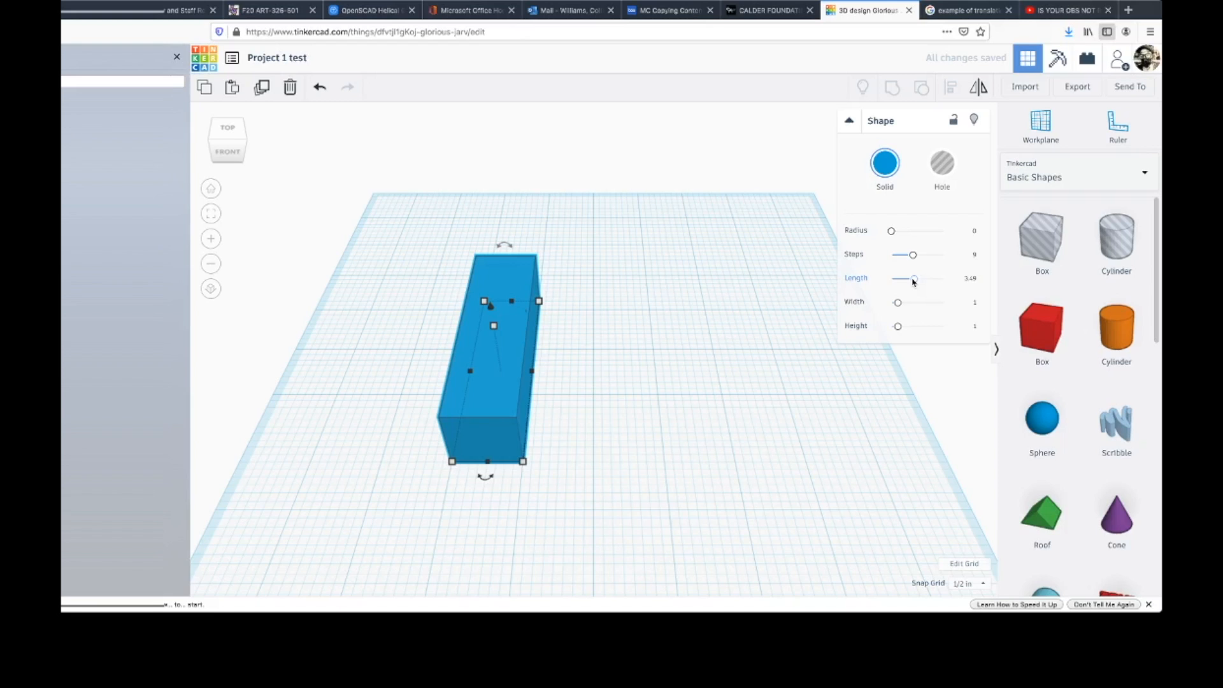
pyautogui.click(976, 281)
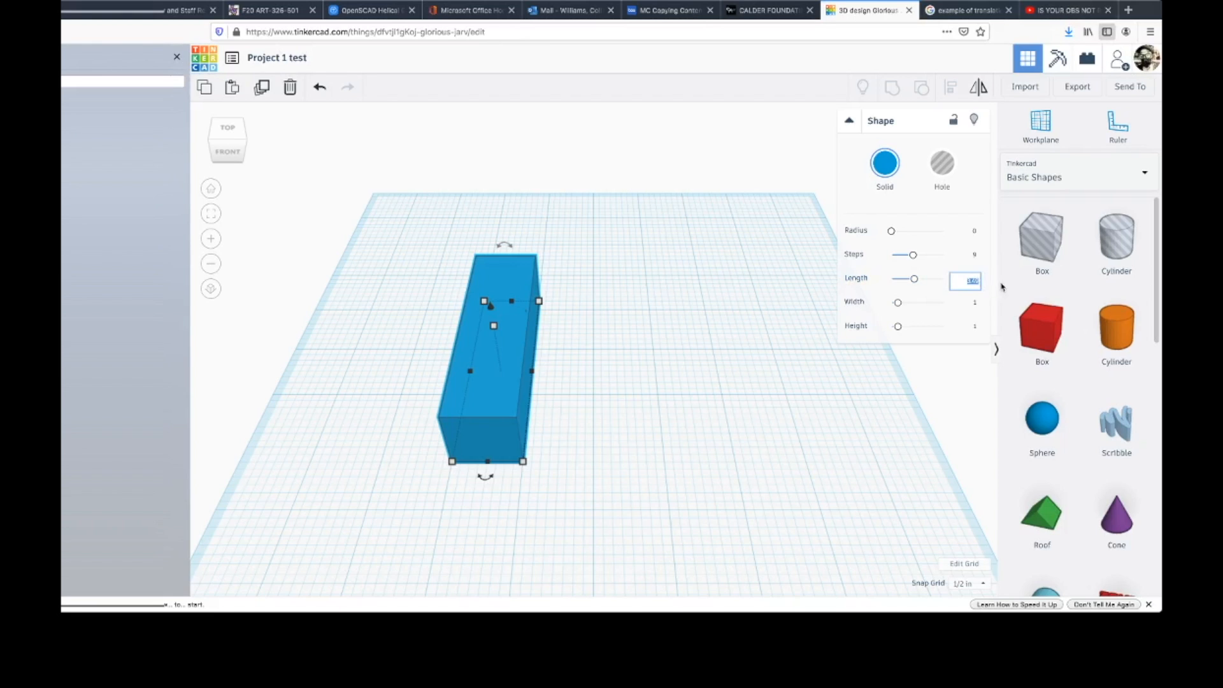
pyautogui.write('3')
pyautogui.press('Return')
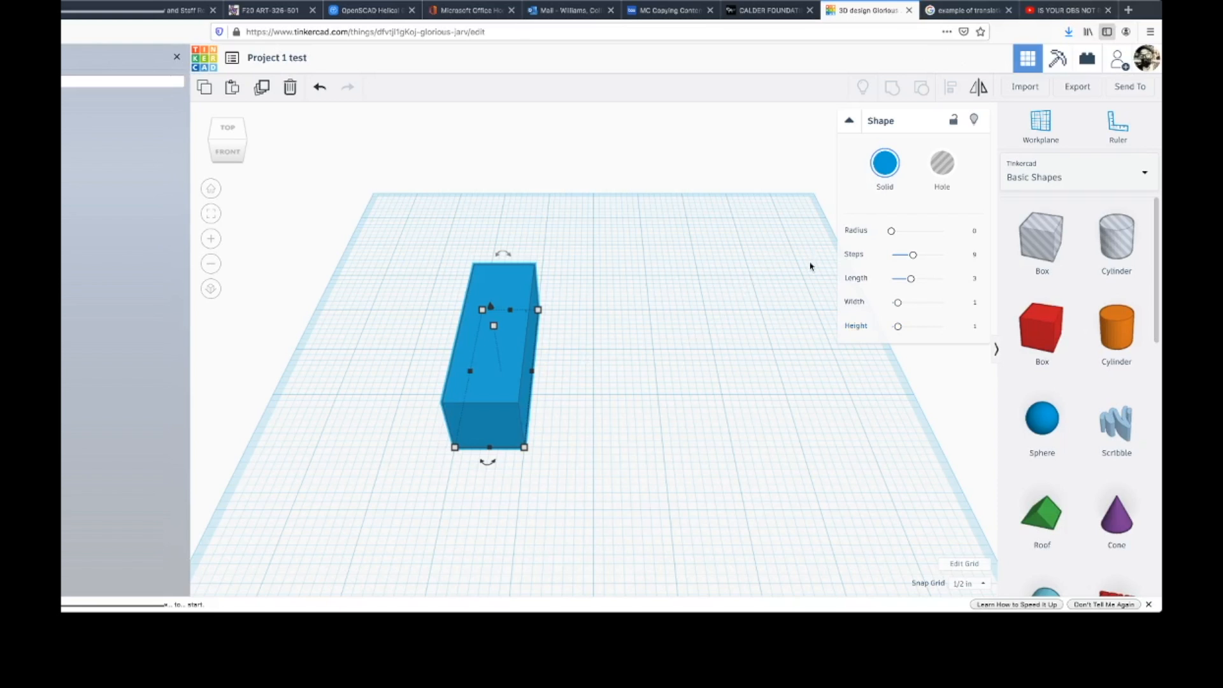
pyautogui.click(679, 359)
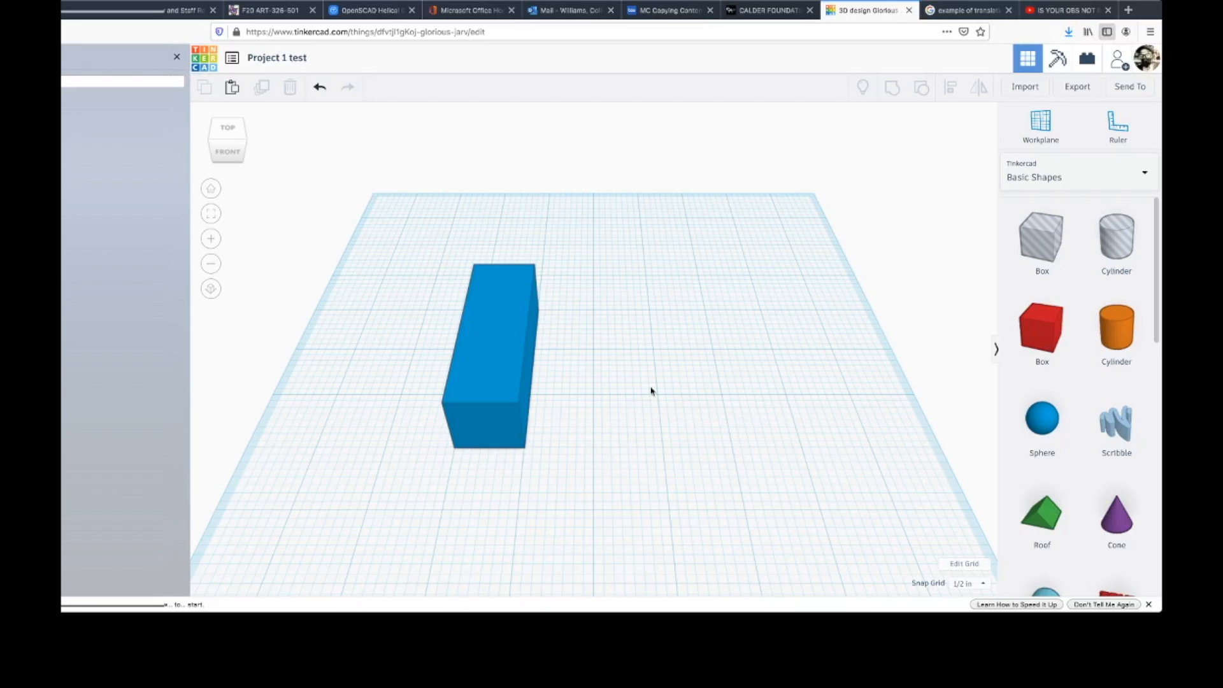
pyautogui.click(504, 369)
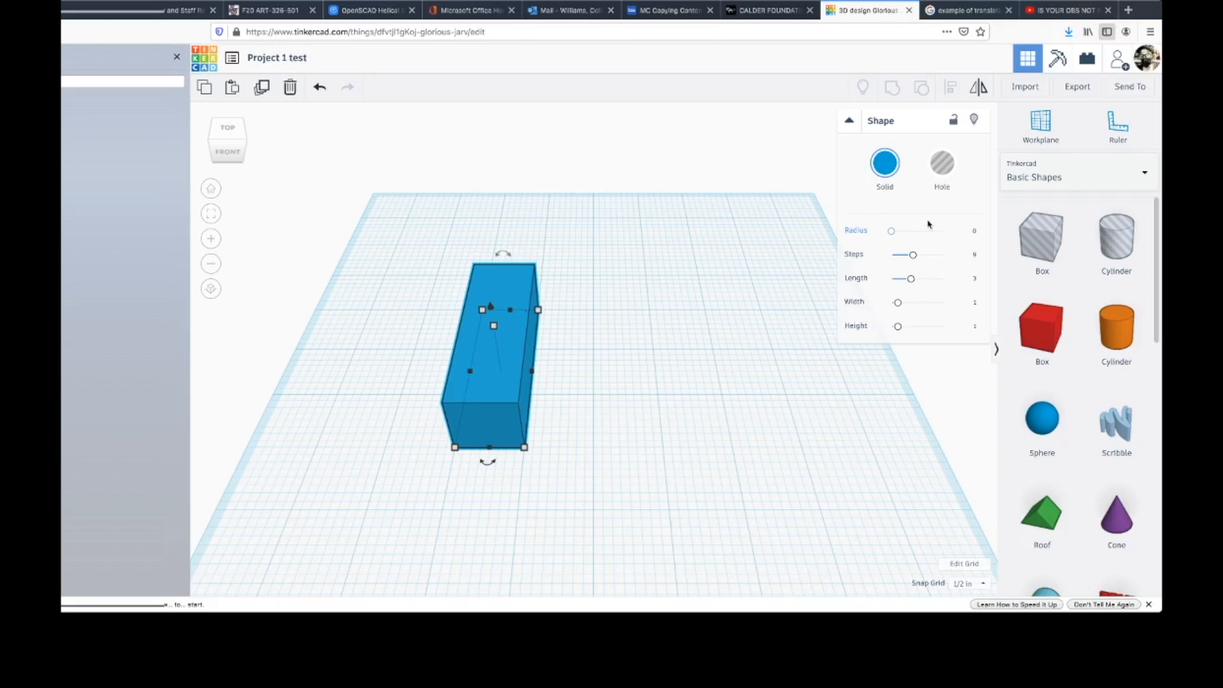
pyautogui.click(653, 384)
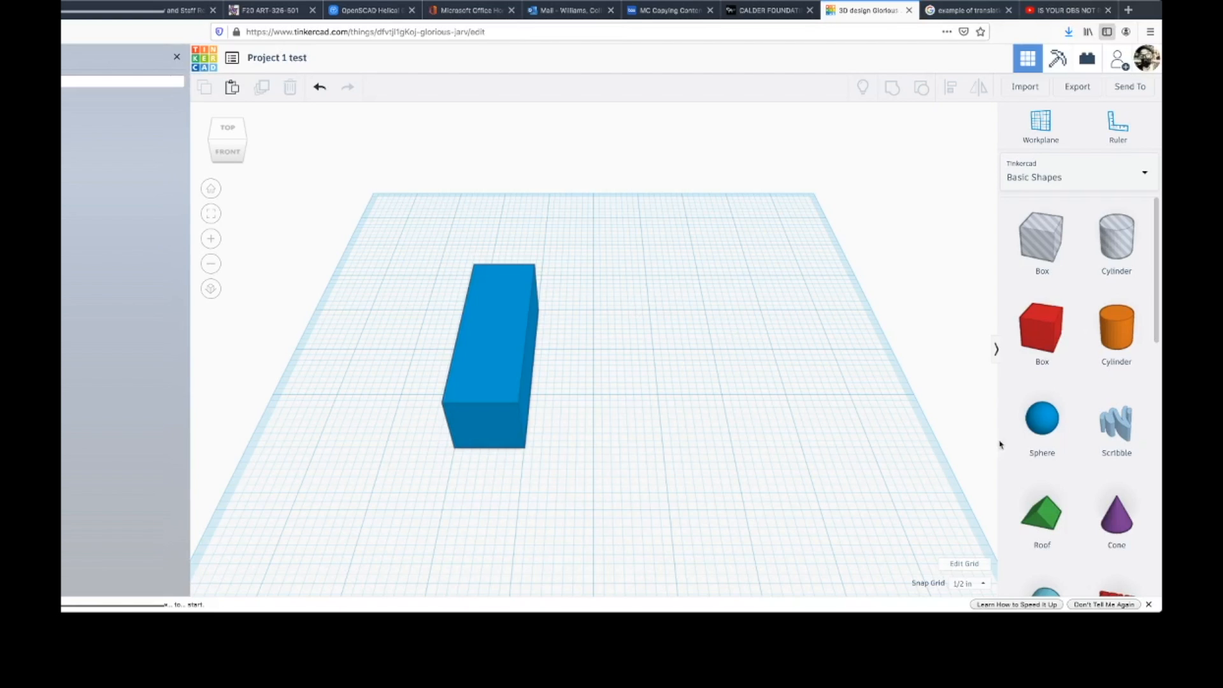
# Place a solid orange cylinder to the right of the blue box and set its sides to 41.
pyautogui.moveTo(1122, 339); pyautogui.dragTo(648, 384)
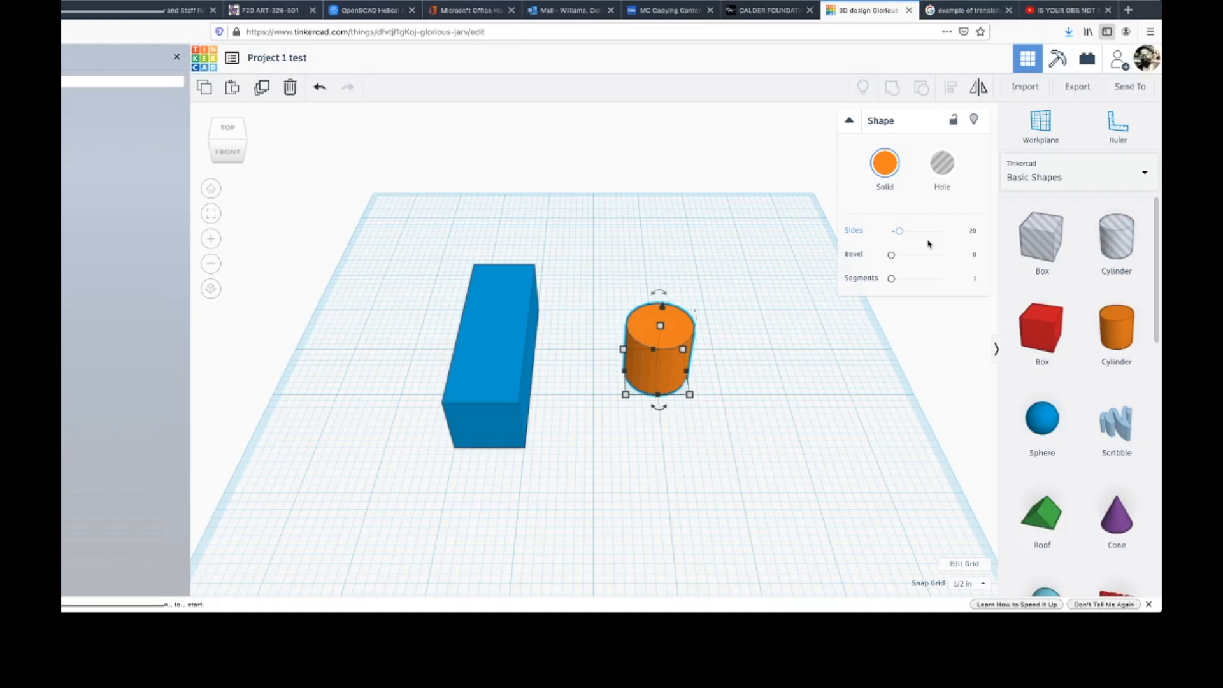
pyautogui.moveTo(899, 233); pyautogui.dragTo(920, 236)
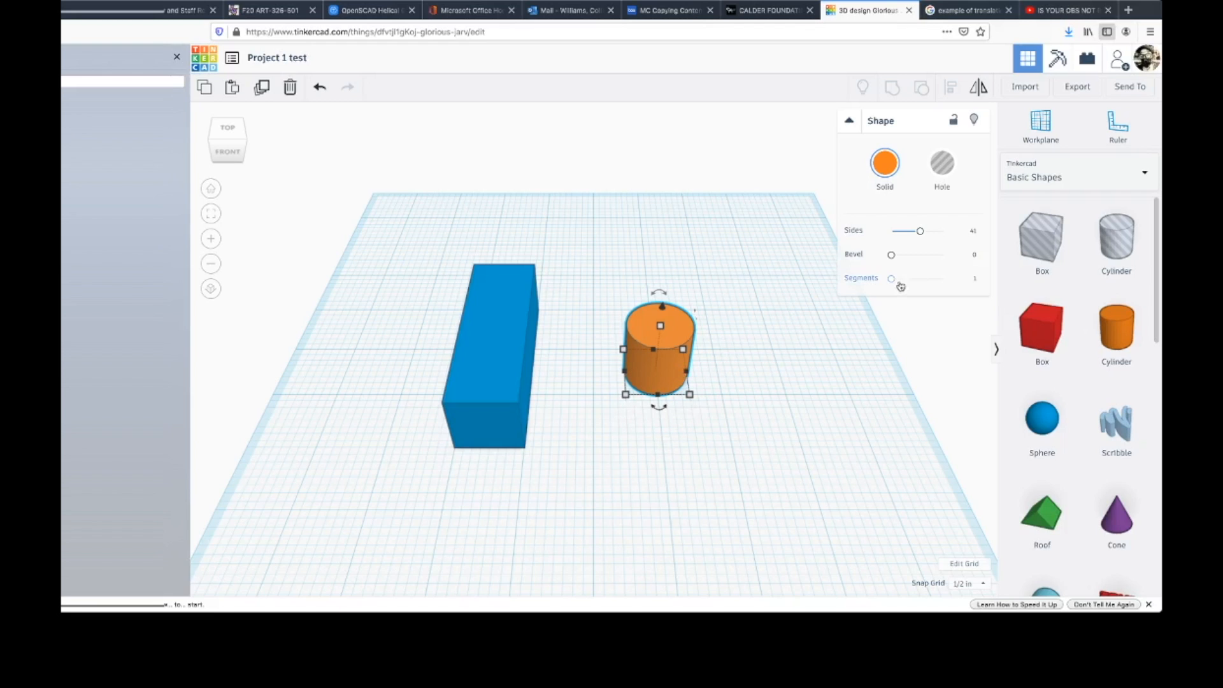
pyautogui.click(785, 348)
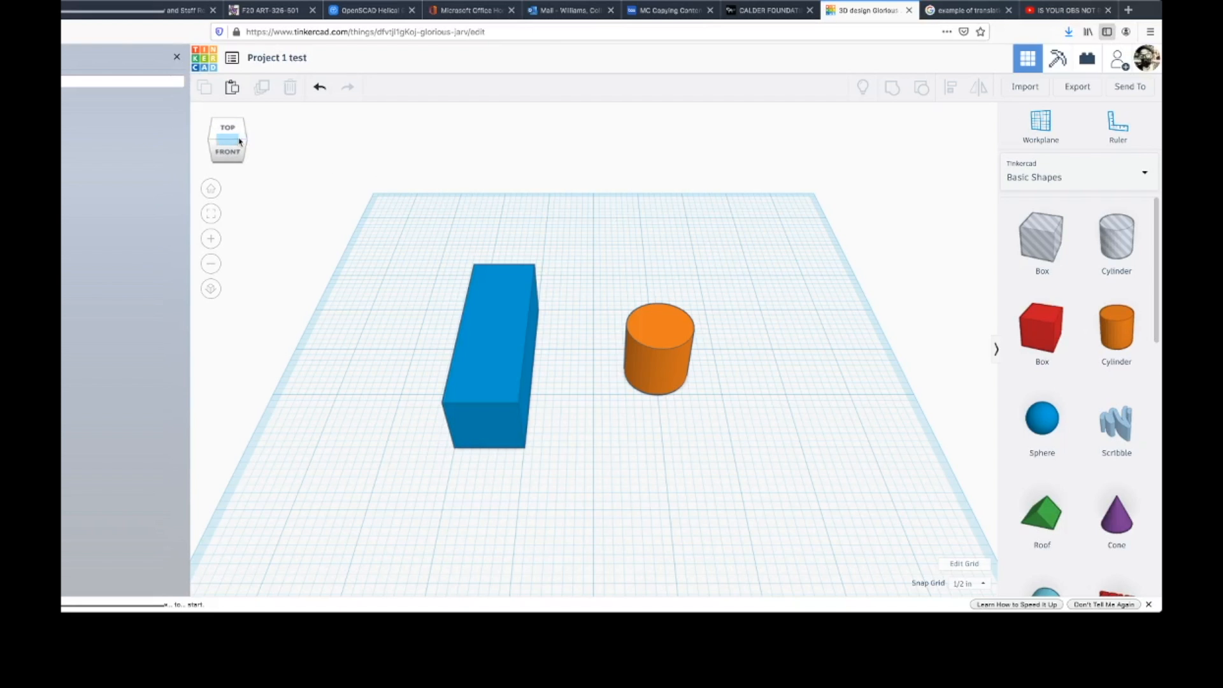
# Examine the blue box and orange cylinder from the front, top, right and back views.
pyautogui.moveTo(240, 141)
pyautogui.mouseDown()
pyautogui.moveTo(230, 153)
pyautogui.moveTo(228, 139)
pyautogui.moveTo(240, 141)
pyautogui.mouseUp()
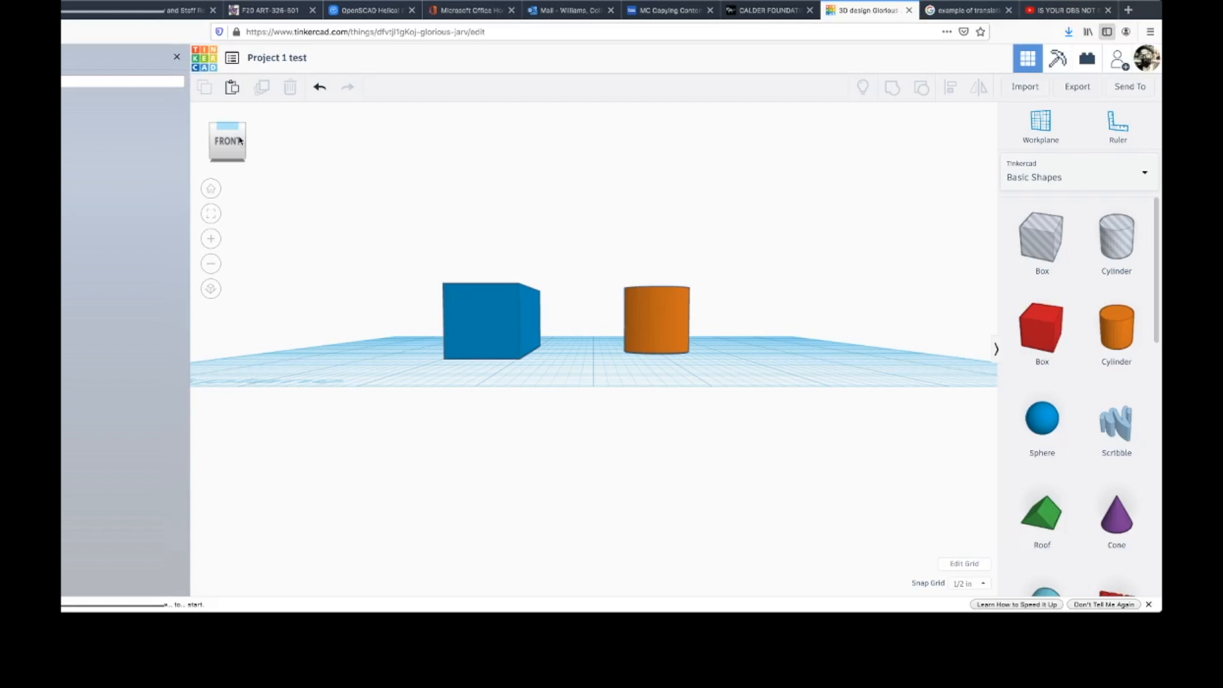
pyautogui.moveTo(240, 141); pyautogui.dragTo(314, 158)
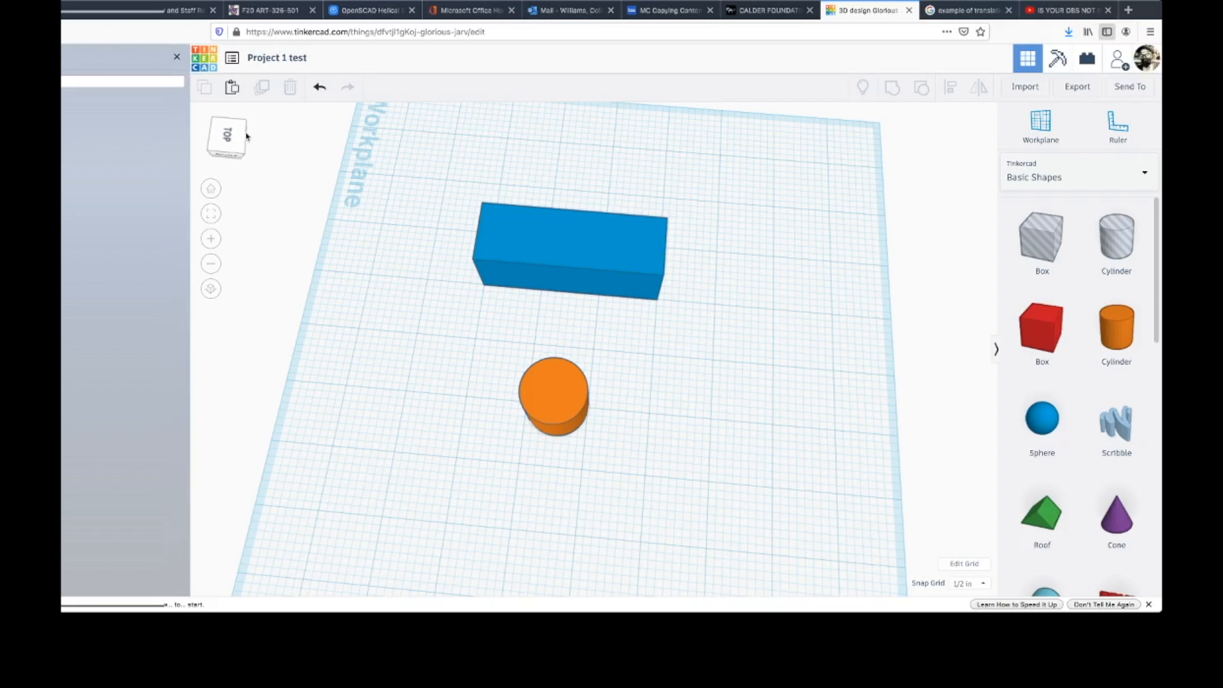
pyautogui.click(227, 136)
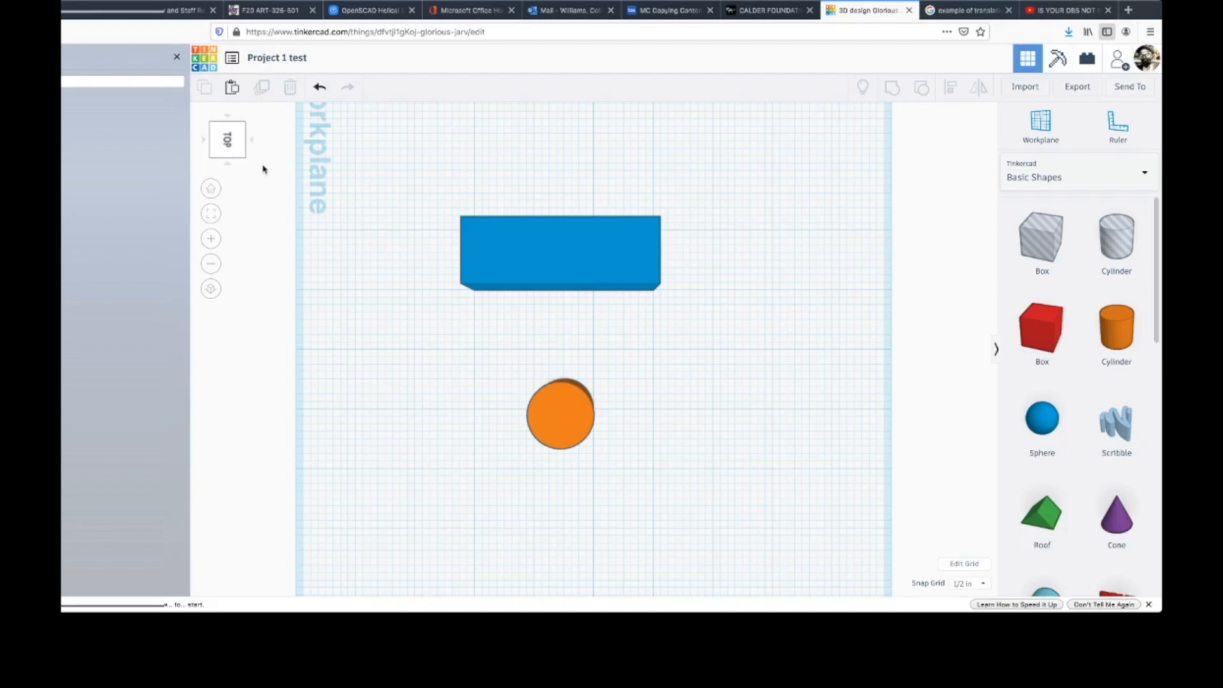
pyautogui.click(233, 152)
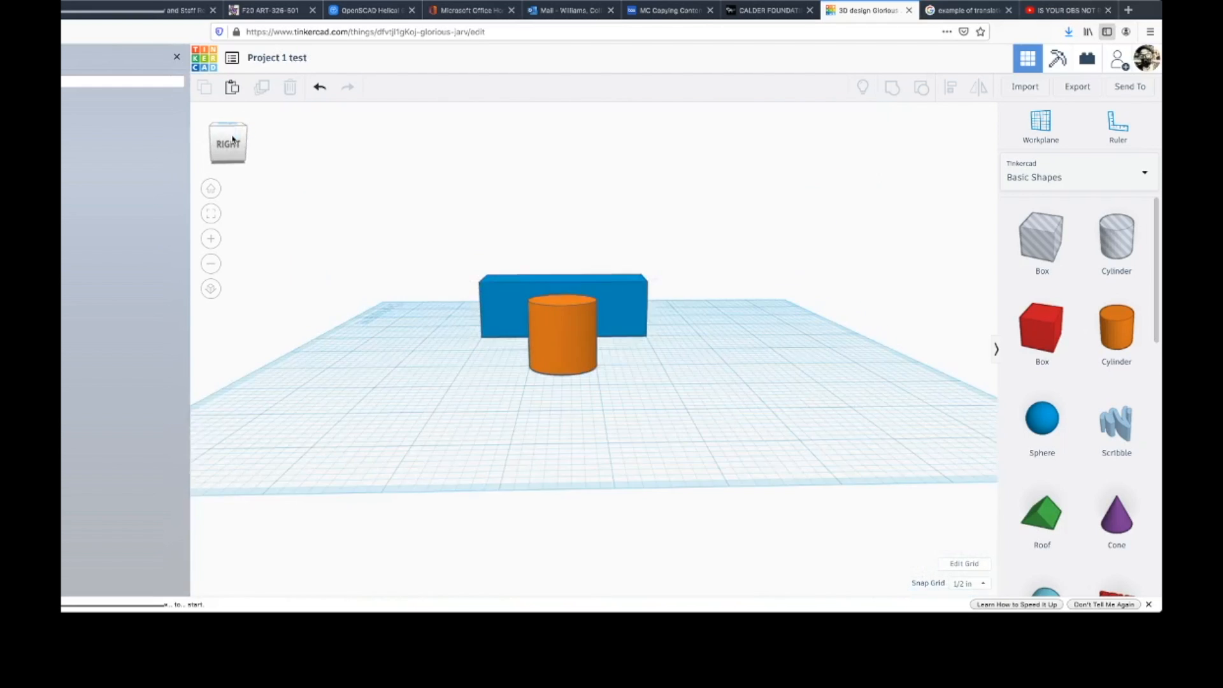
pyautogui.click(235, 155)
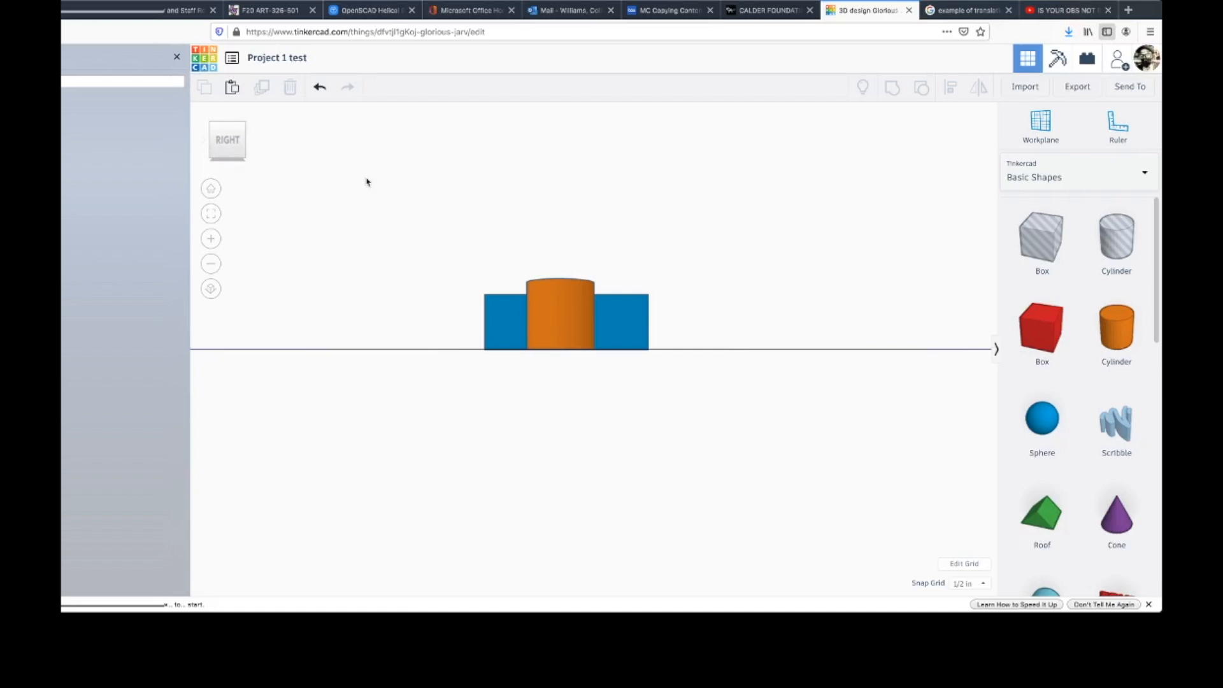
pyautogui.click(234, 154)
pyautogui.moveTo(234, 155); pyautogui.dragTo(228, 155)
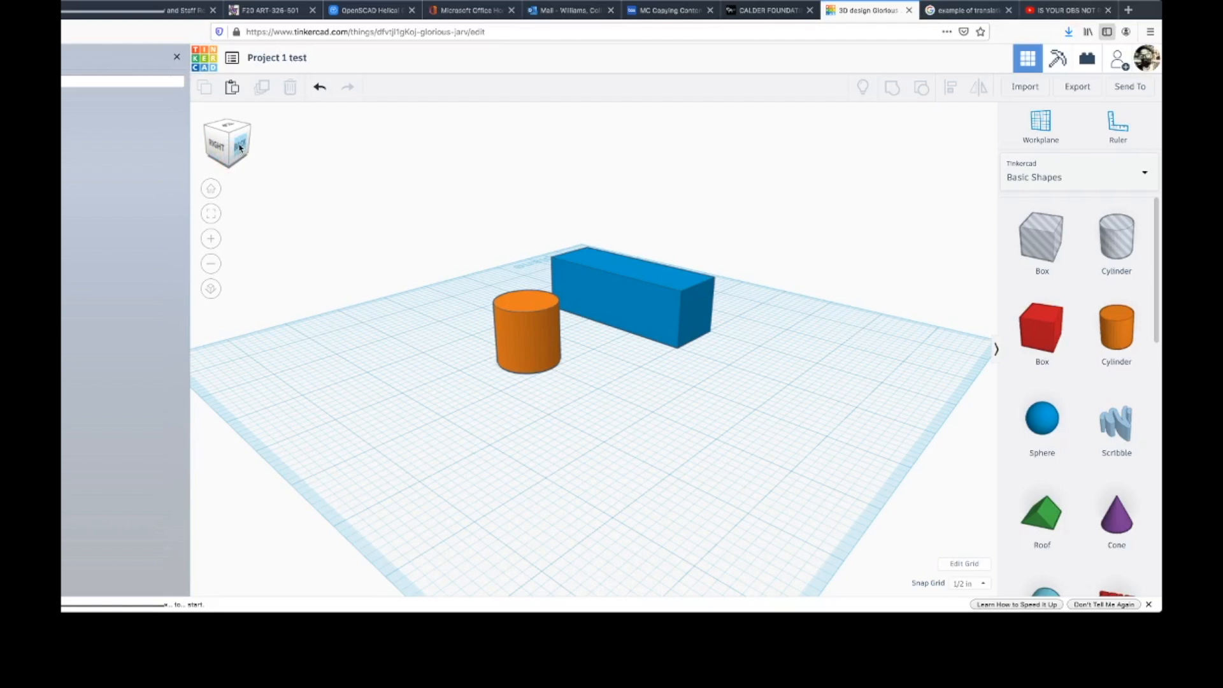
pyautogui.click(240, 148)
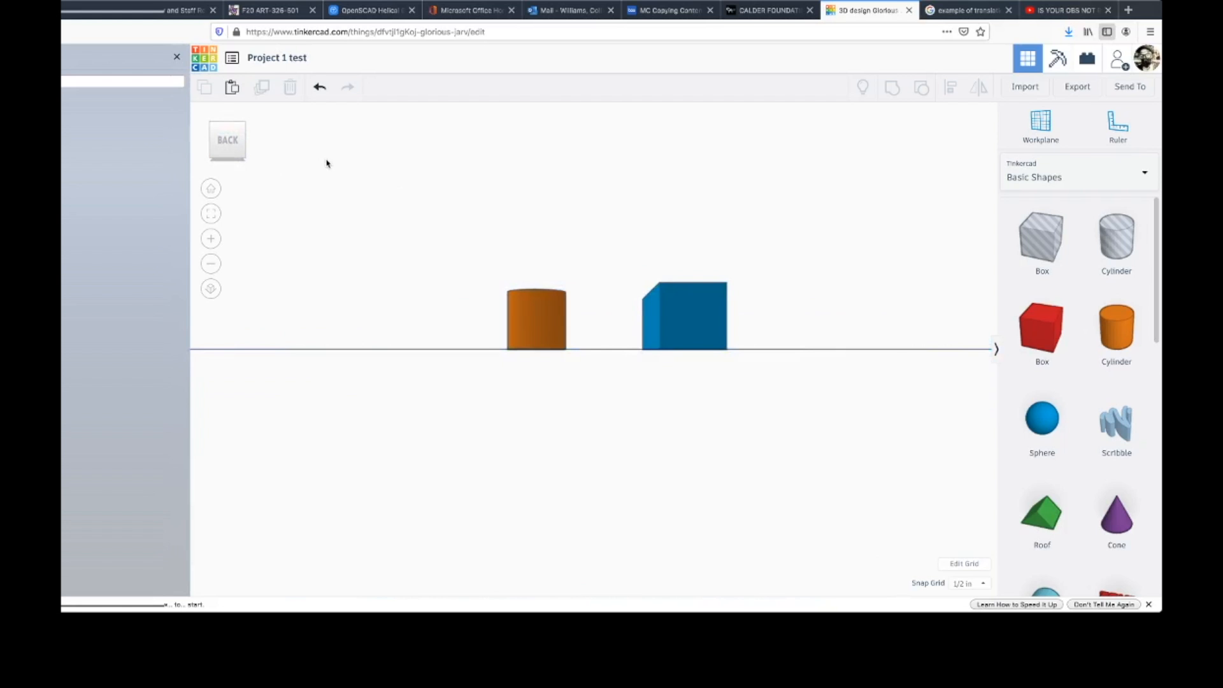
pyautogui.click(234, 148)
pyautogui.moveTo(235, 148); pyautogui.dragTo(307, 157)
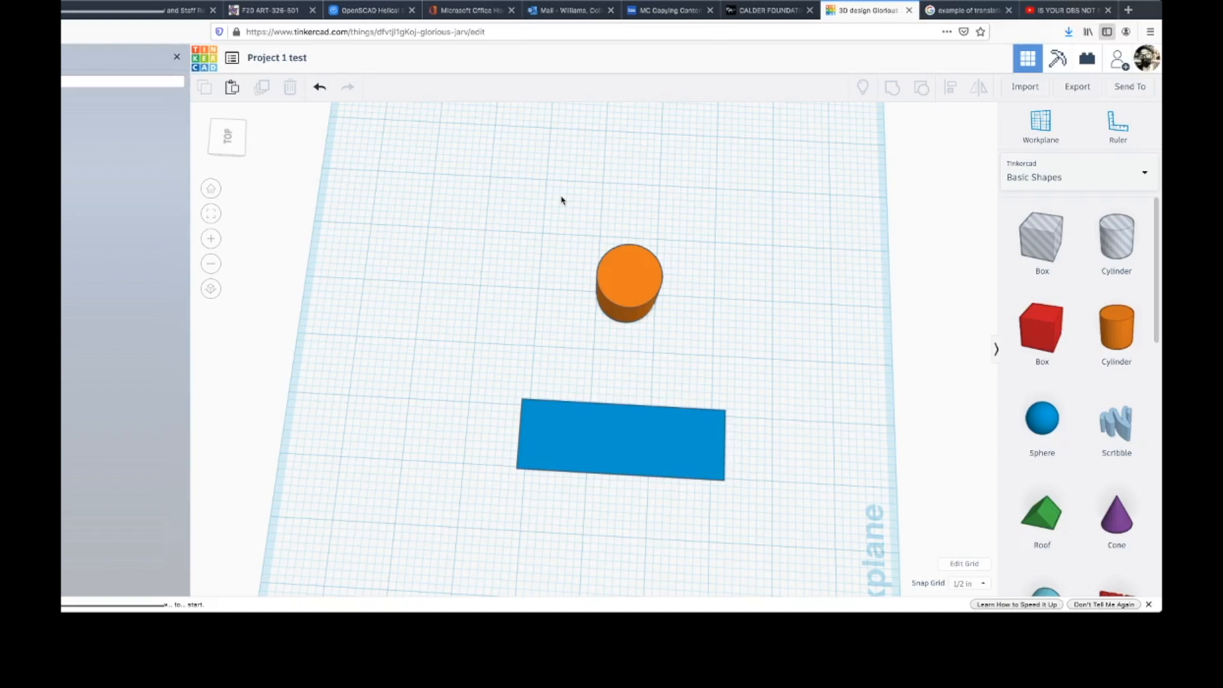
# Move the orange cylinder 2 inches to overlap the middle of the blue box's long side and group the two shapes.
pyautogui.click(638, 276)
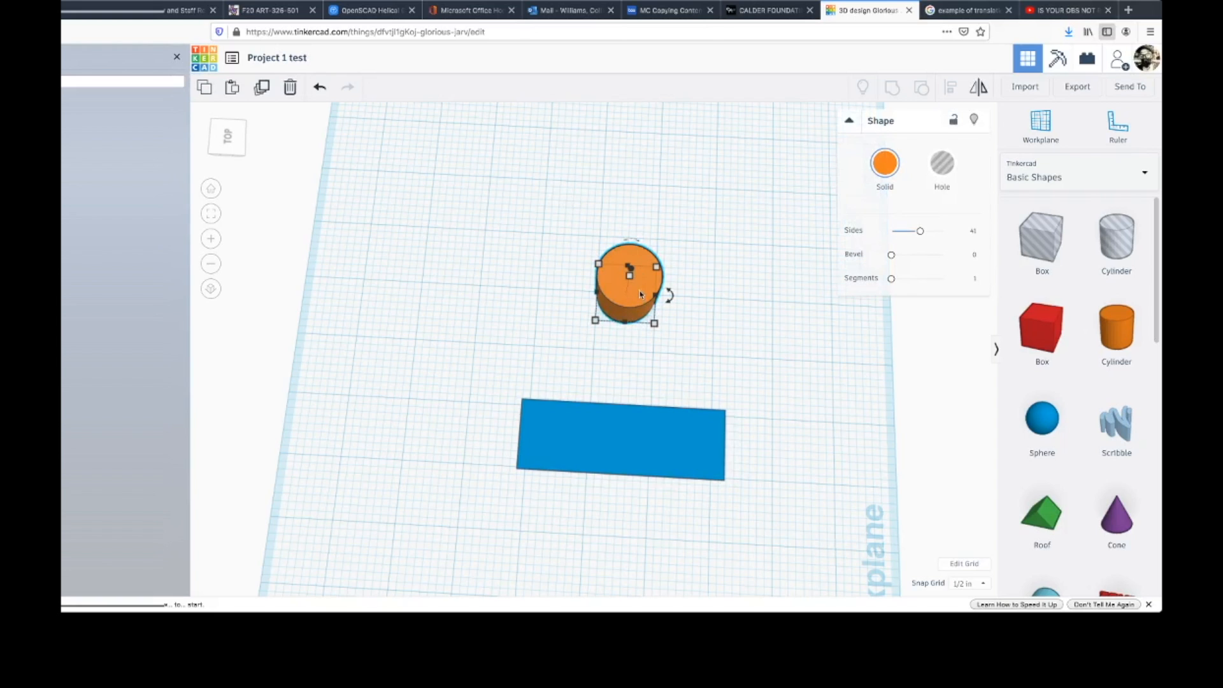
pyautogui.moveTo(643, 306); pyautogui.dragTo(628, 413)
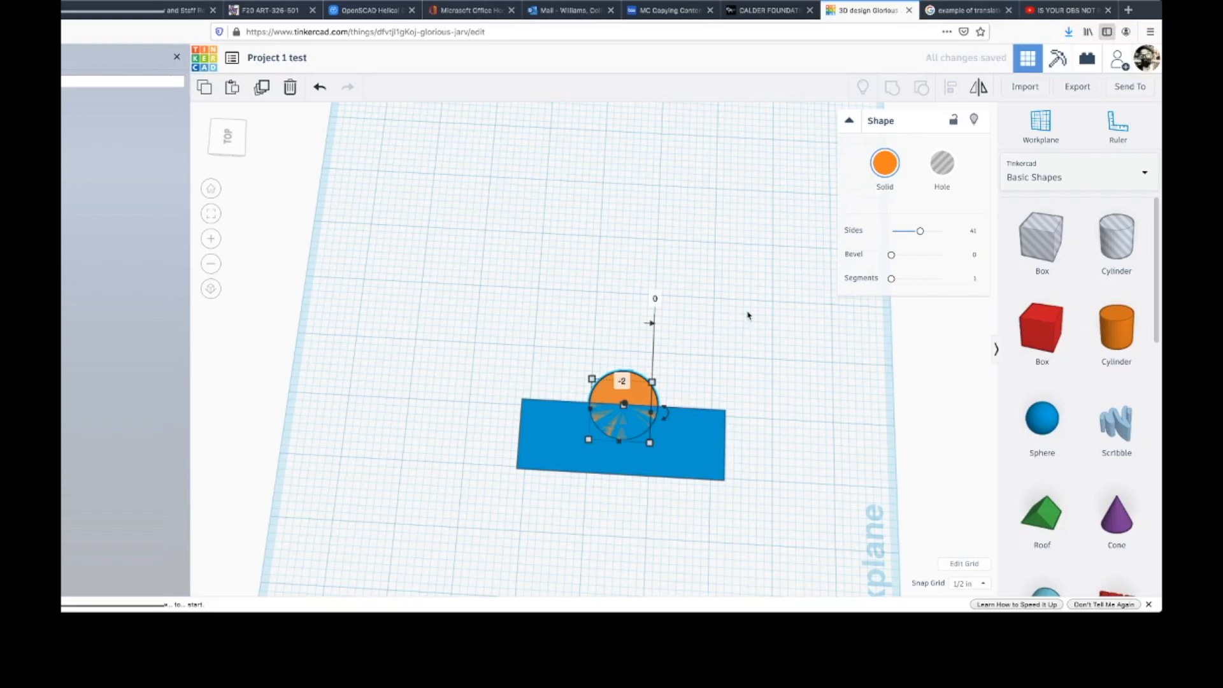
pyautogui.keyDown('shift'); pyautogui.click(703, 454); pyautogui.keyUp('shift')
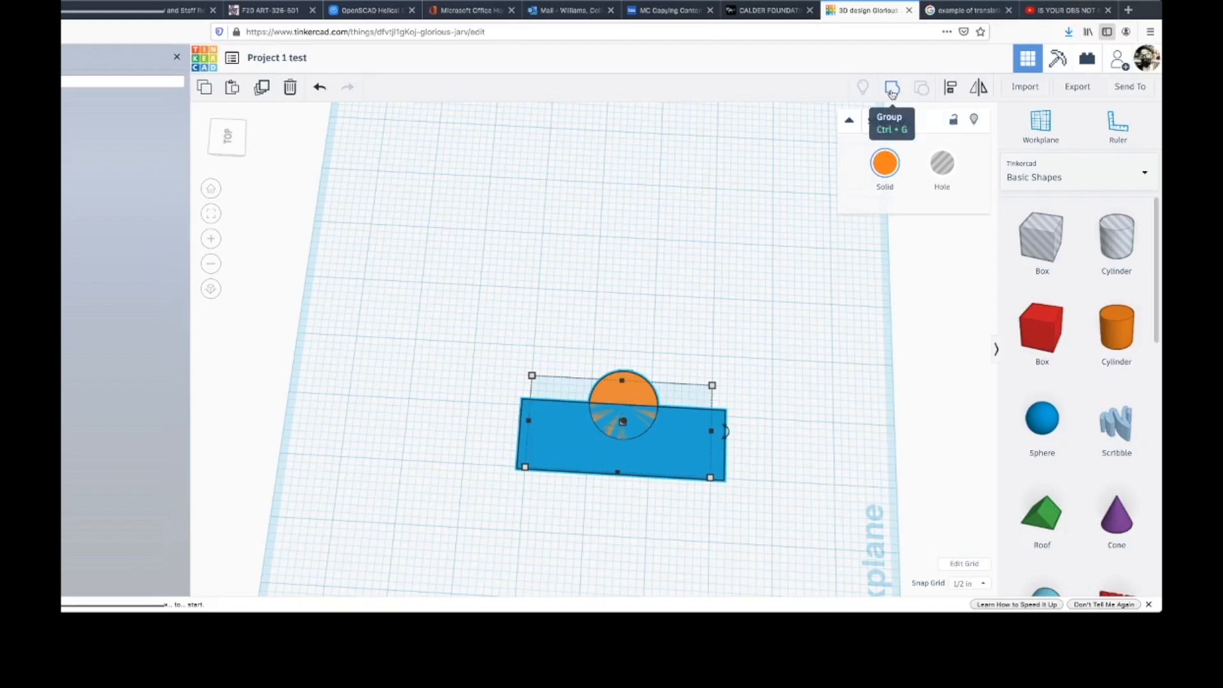
pyautogui.click(892, 89)
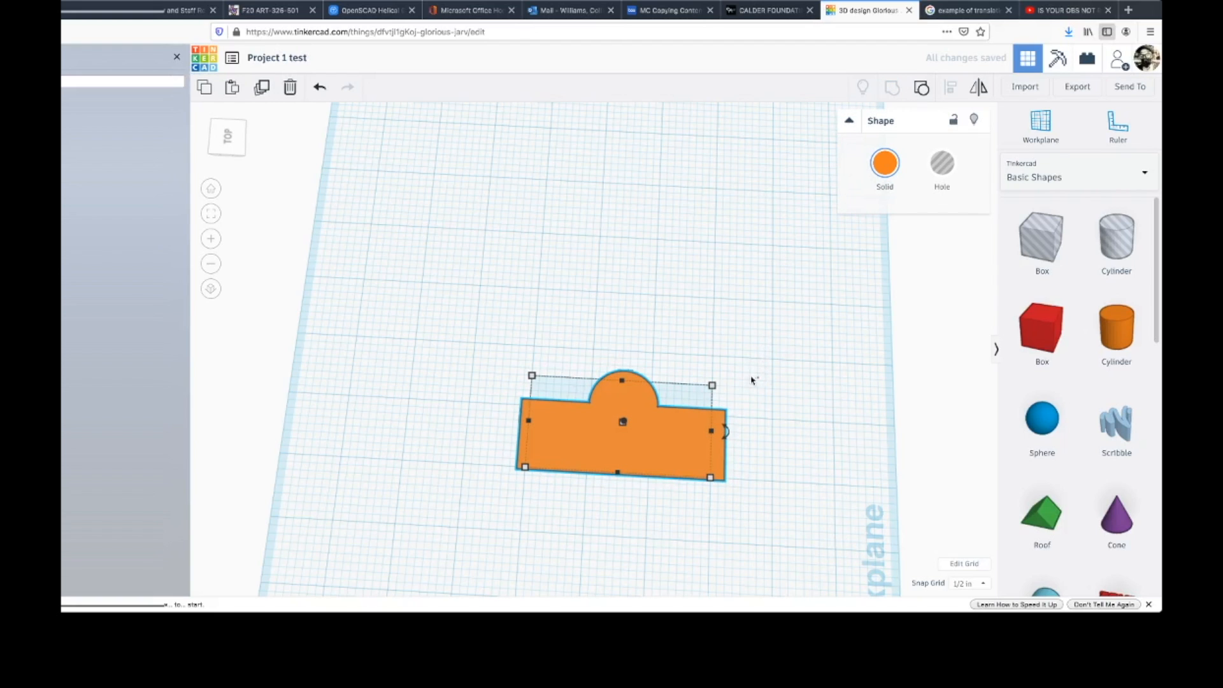
pyautogui.click(682, 368)
pyautogui.click(683, 439)
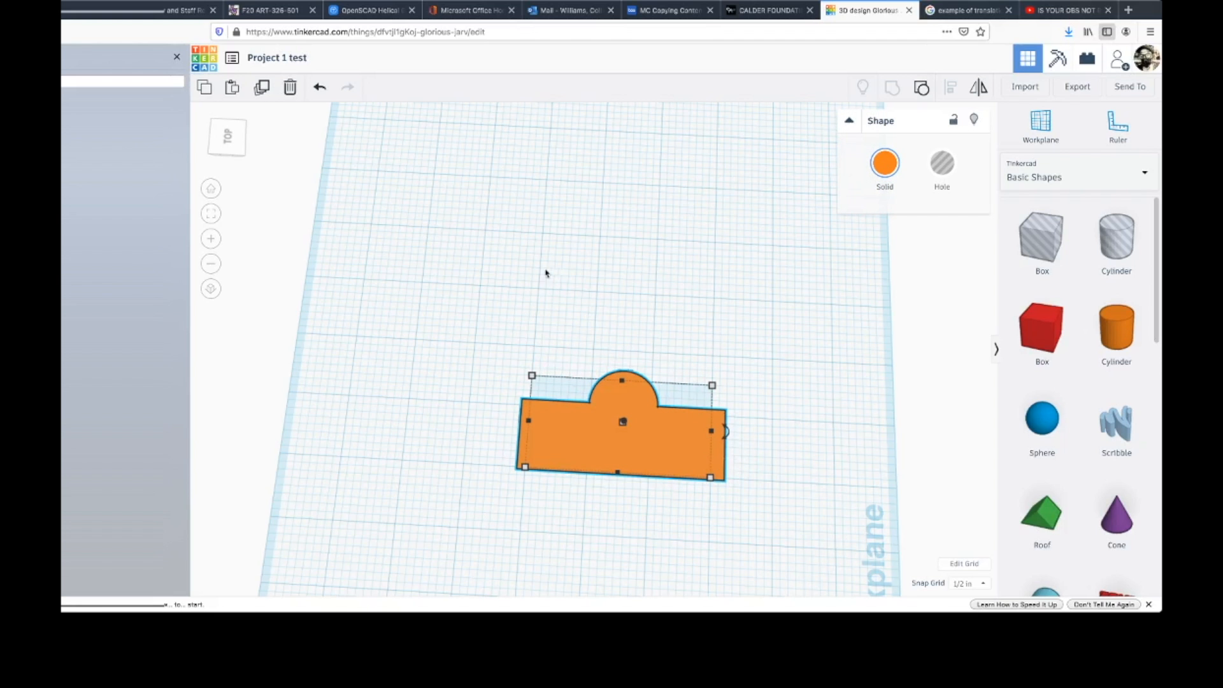
# Change the grouped shape's solid colour to the purple preset.
pyautogui.click(217, 142)
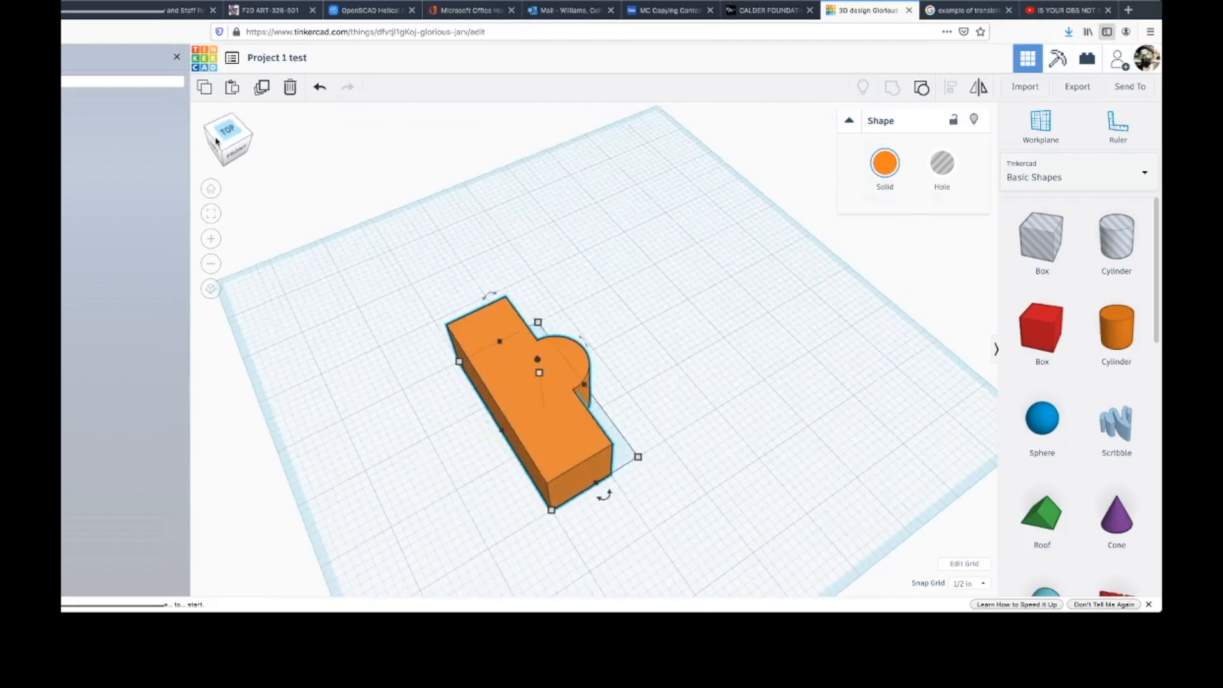
pyautogui.moveTo(217, 142)
pyautogui.mouseDown()
pyautogui.moveTo(192, 133)
pyautogui.moveTo(214, 161)
pyautogui.moveTo(243, 151)
pyautogui.moveTo(241, 169)
pyautogui.moveTo(191, 171)
pyautogui.moveTo(240, 166)
pyautogui.moveTo(195, 173)
pyautogui.moveTo(219, 162)
pyautogui.mouseUp()
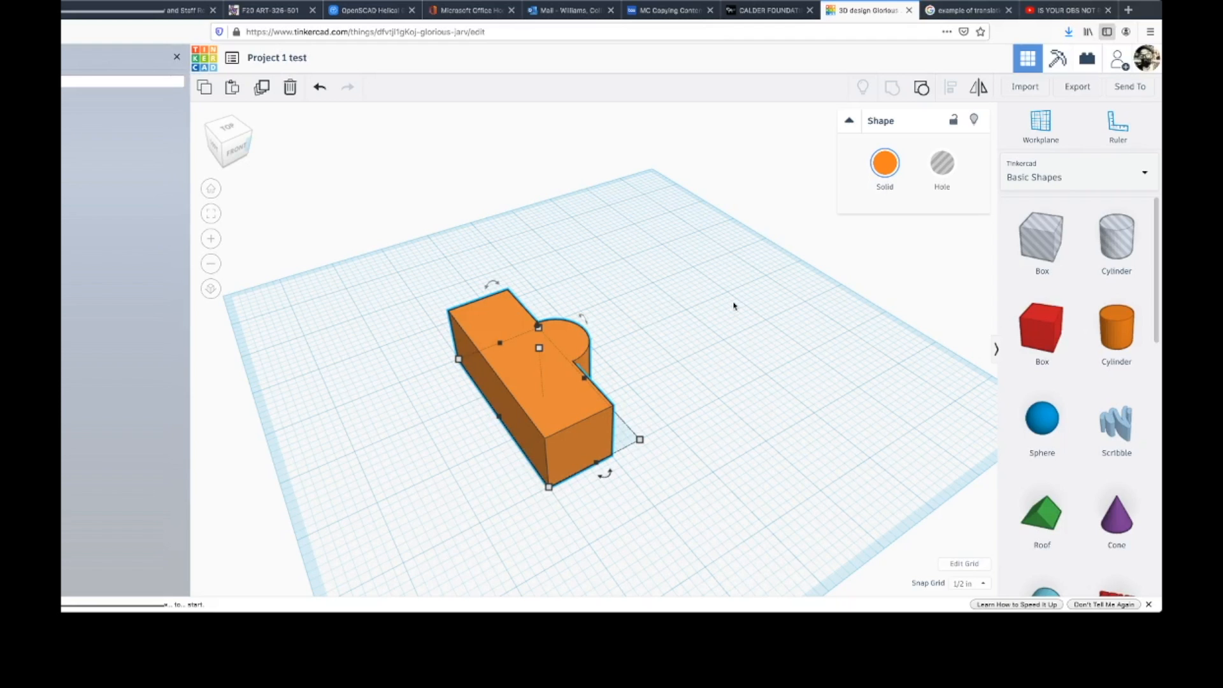
pyautogui.click(886, 164)
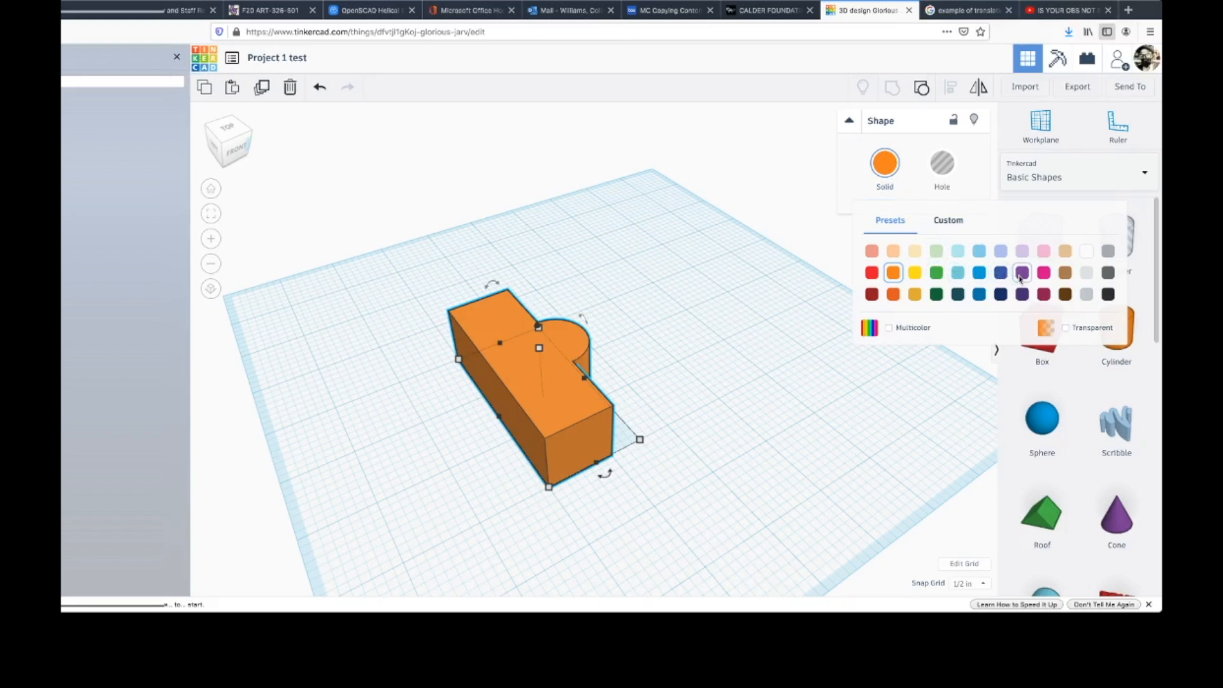
pyautogui.click(1022, 274)
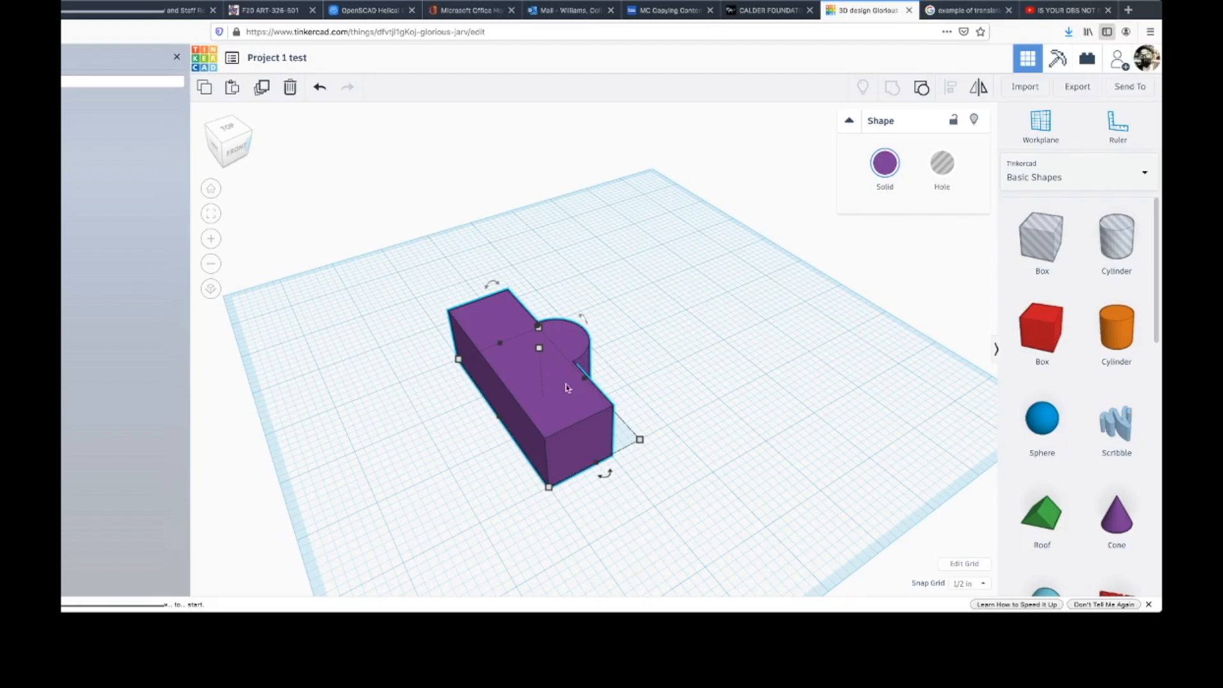
# Ungroup the box and cylinder and turn the cylinder into a hole.
pyautogui.click(922, 95)
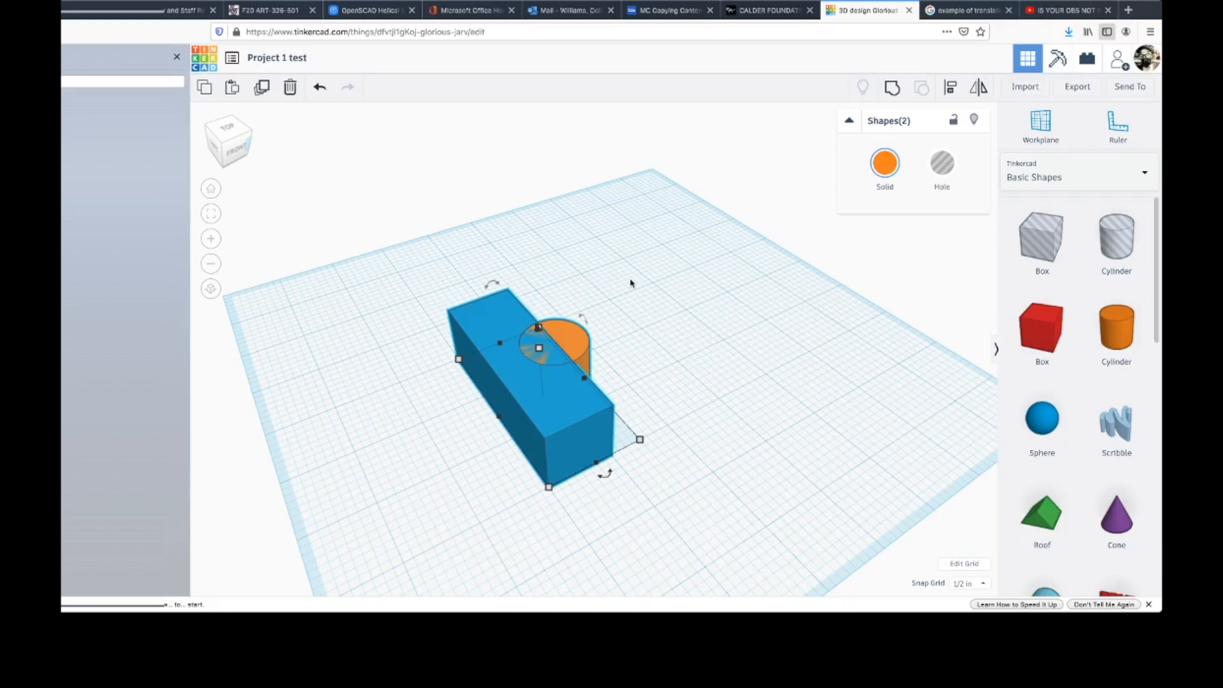
pyautogui.click(669, 334)
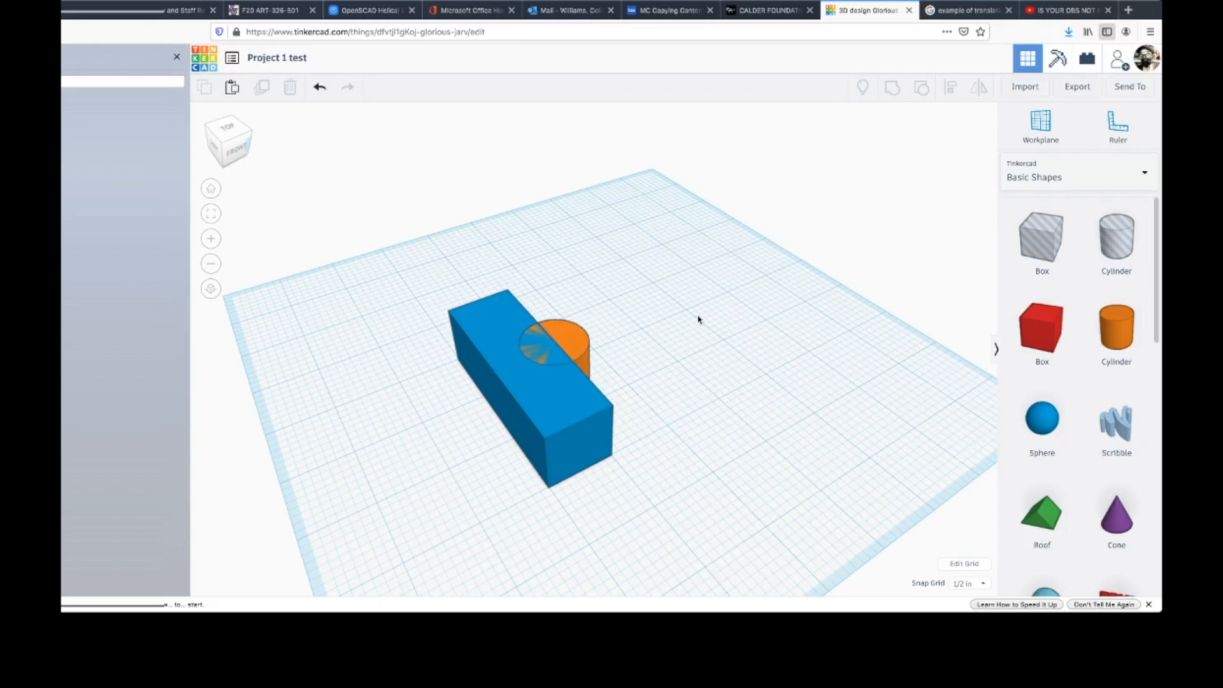
pyautogui.click(575, 341)
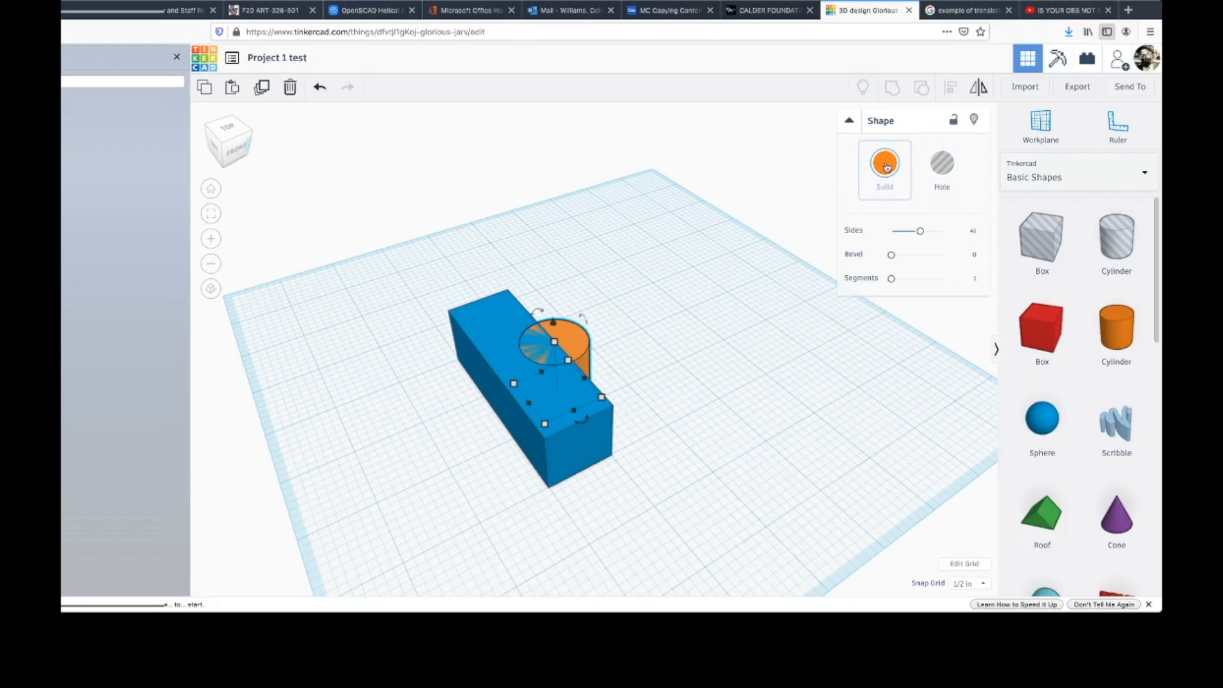
pyautogui.click(945, 166)
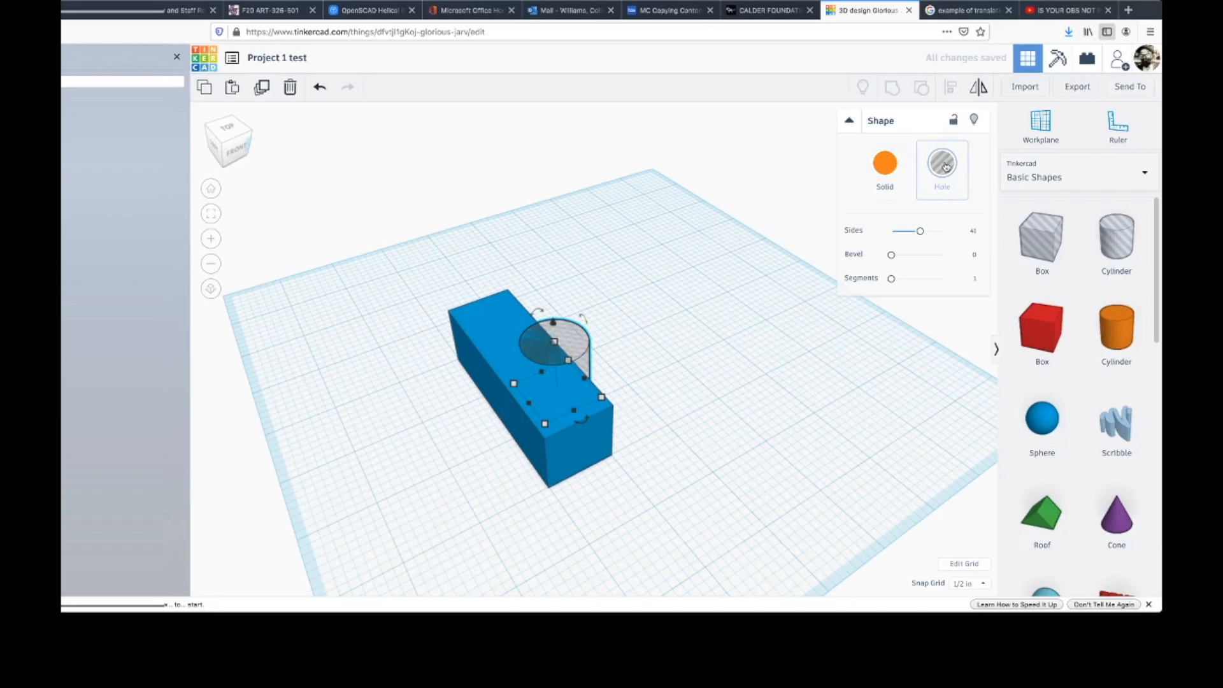
pyautogui.moveTo(723, 338); pyautogui.dragTo(650, 358)
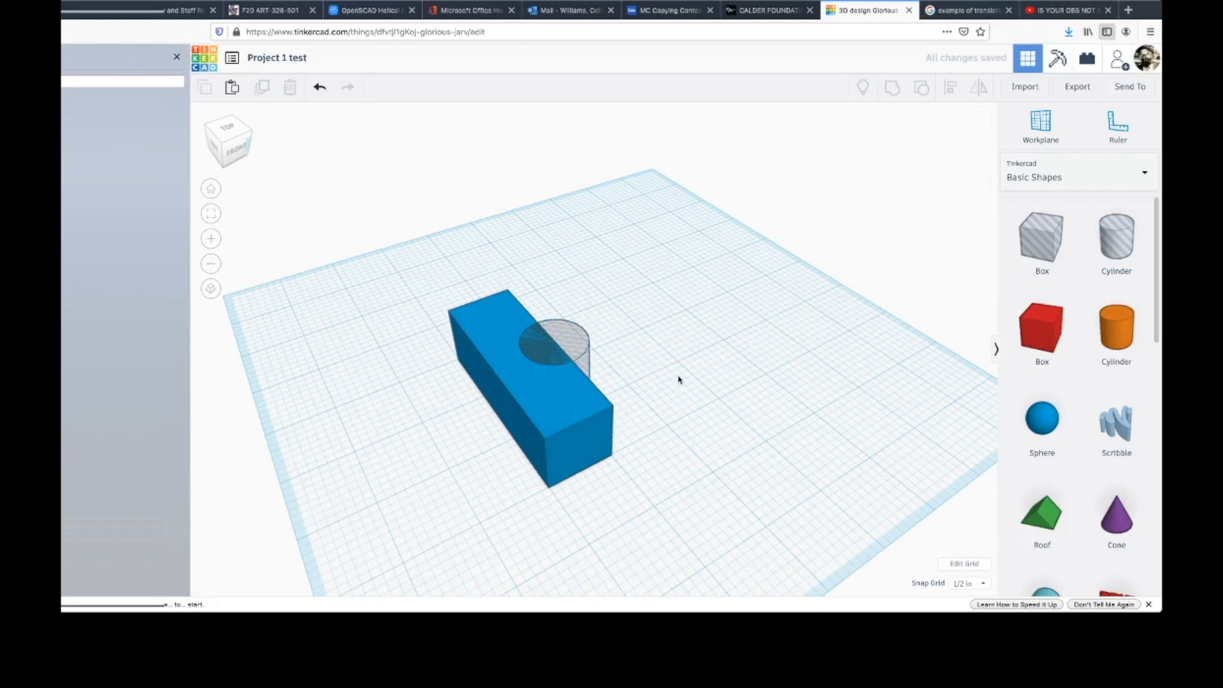
pyautogui.click(242, 155)
pyautogui.moveTo(230, 144); pyautogui.dragTo(229, 177)
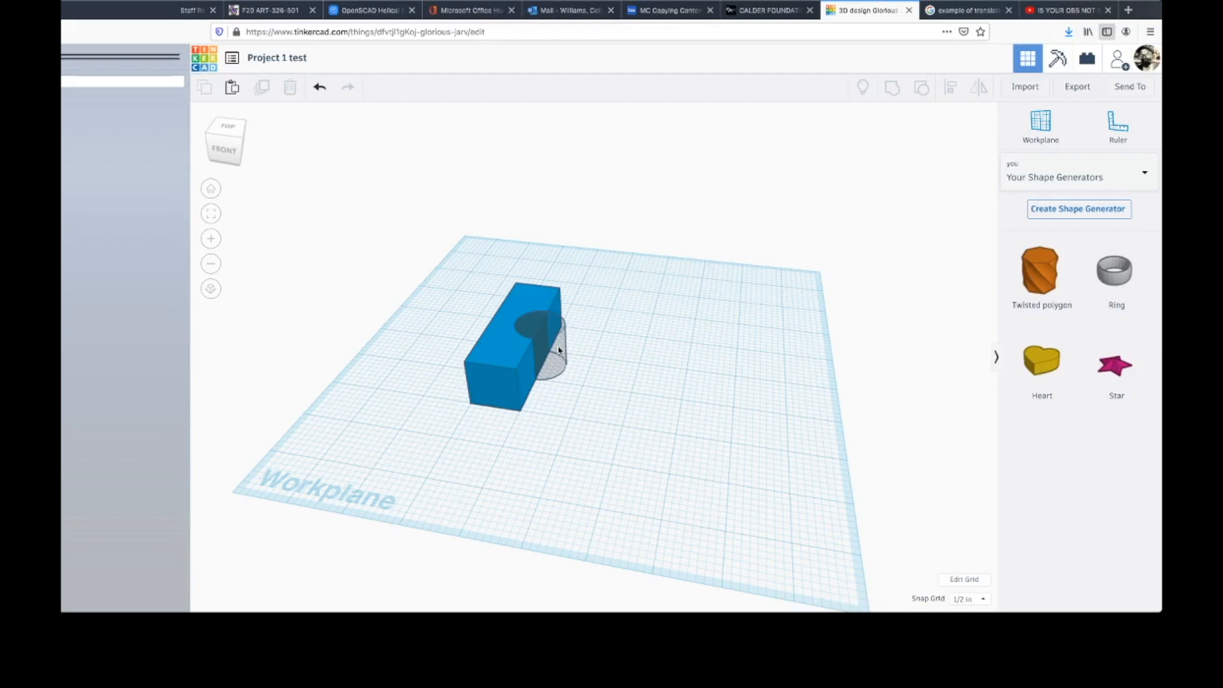
# Change the locked cylinder hole overlapping the box back to solid orange.
pyautogui.click(559, 350)
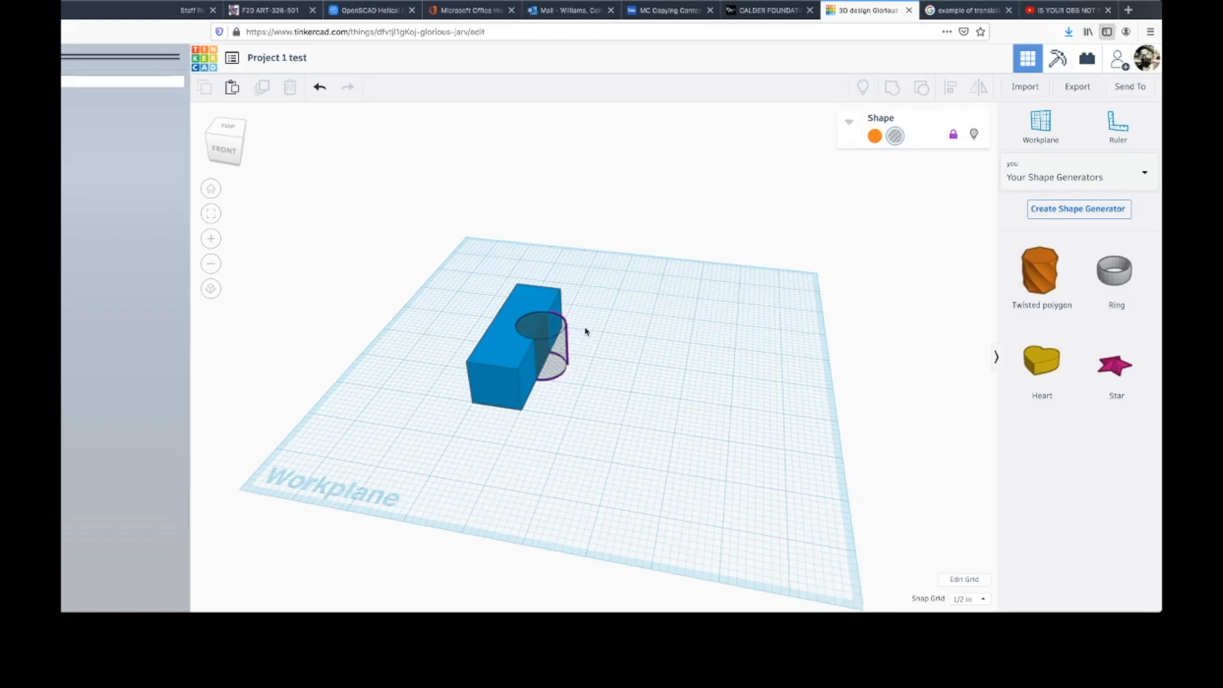
pyautogui.scroll(2, 639, 293)
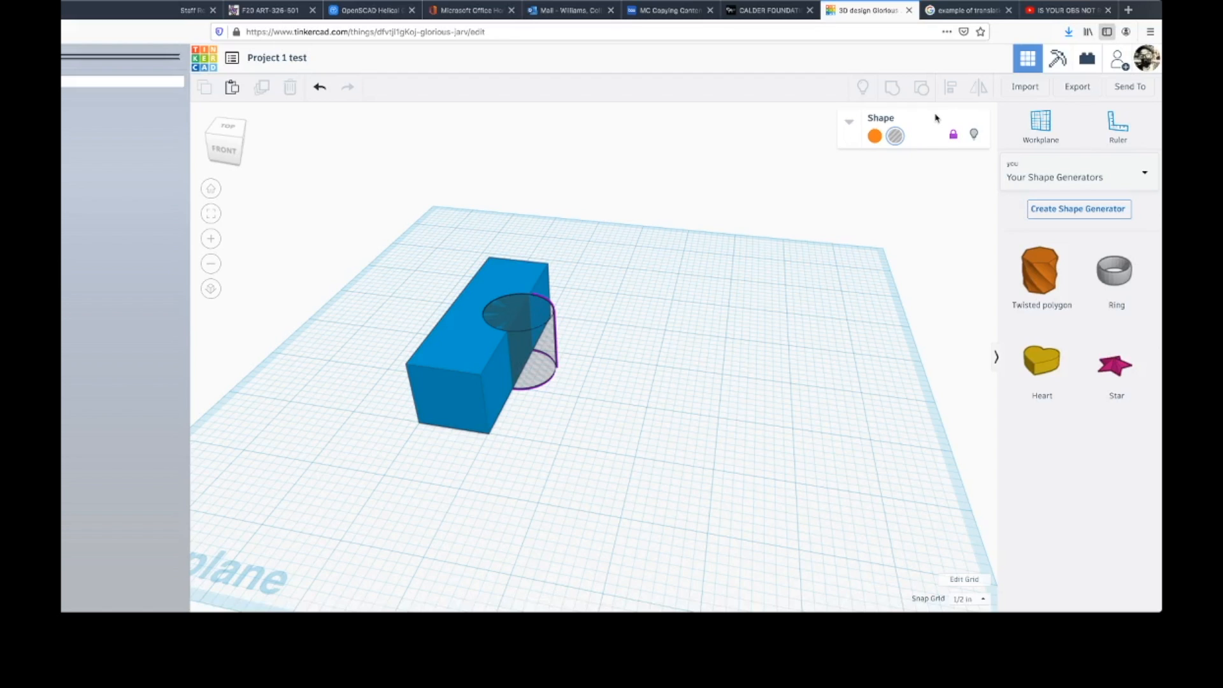
pyautogui.click(875, 136)
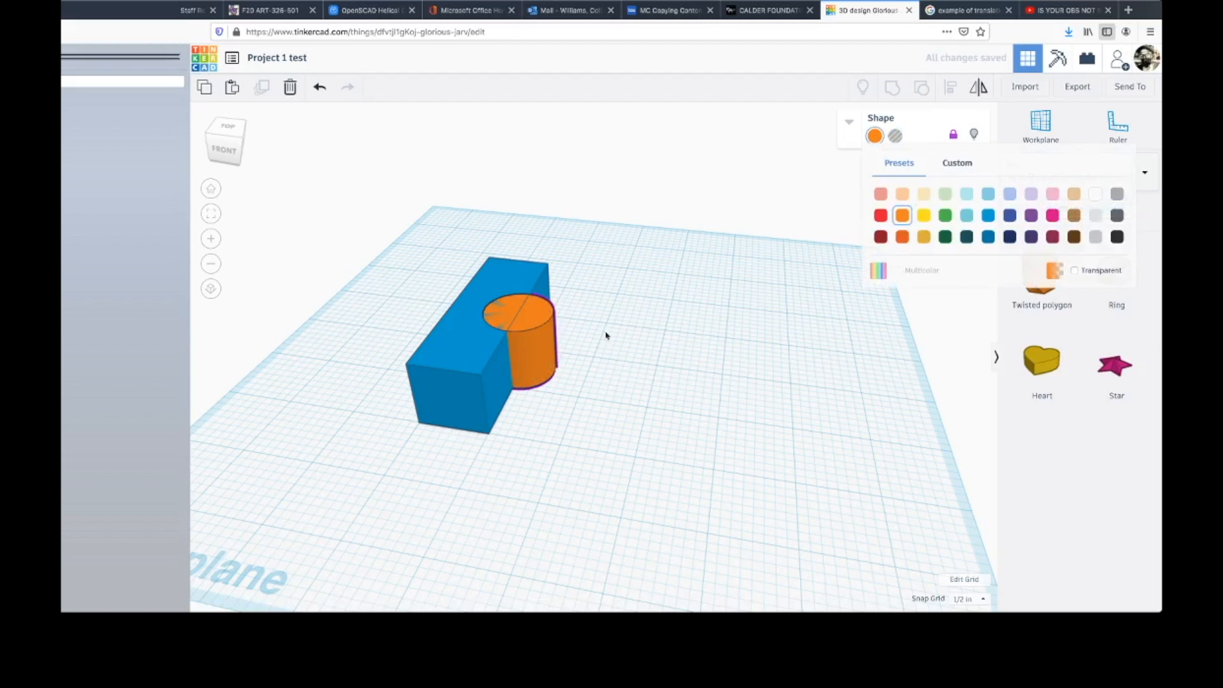
# Unlock the orange cylinder and delete it from the workplane.
pyautogui.click(539, 355)
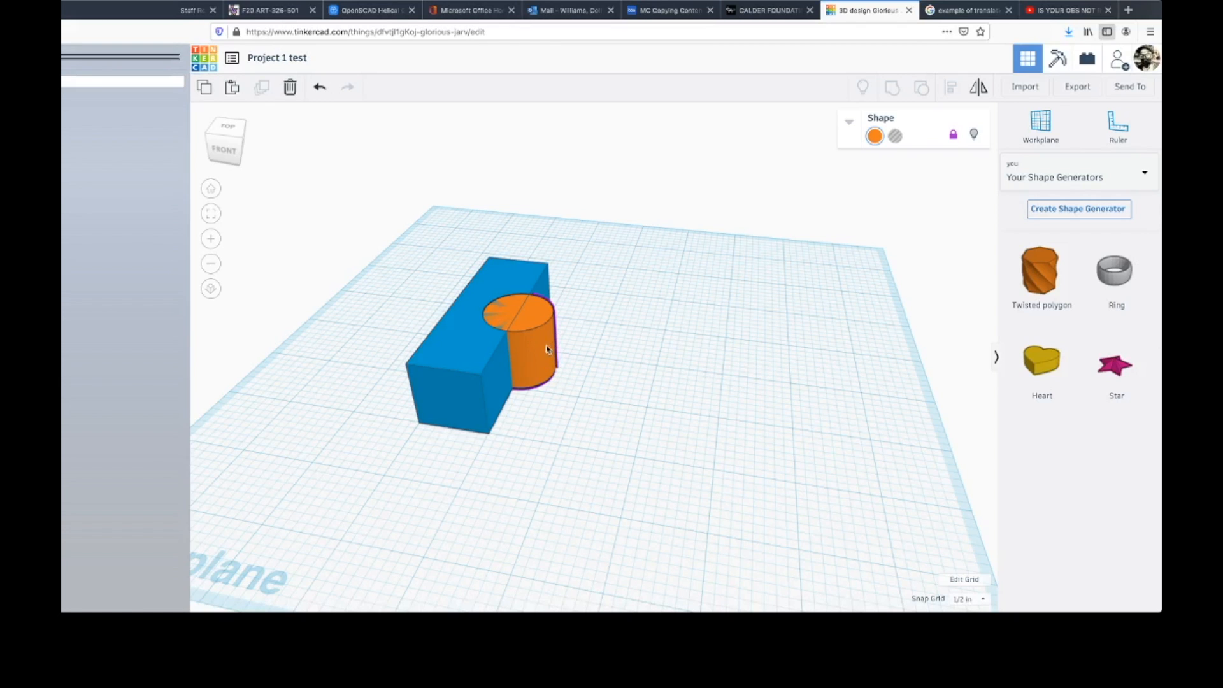
pyautogui.click(953, 135)
pyautogui.press('Delete')
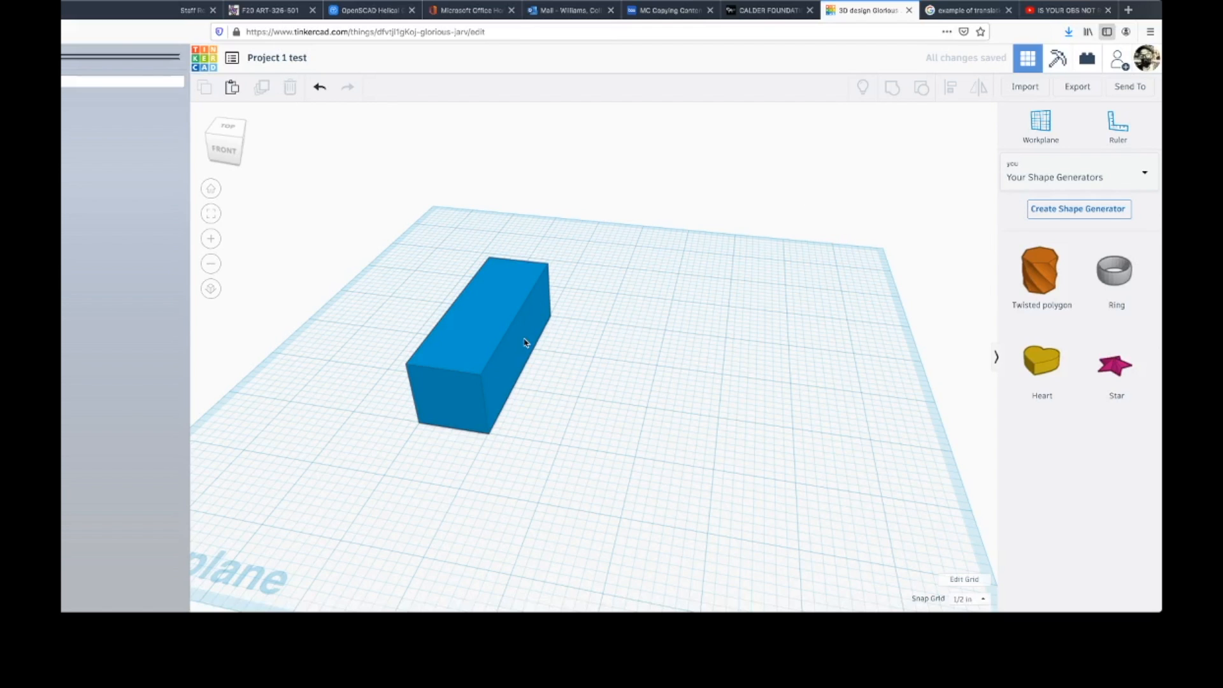
# Lock and unlock editing of the blue box and move it closer to the workplane's centre.
pyautogui.click(483, 363)
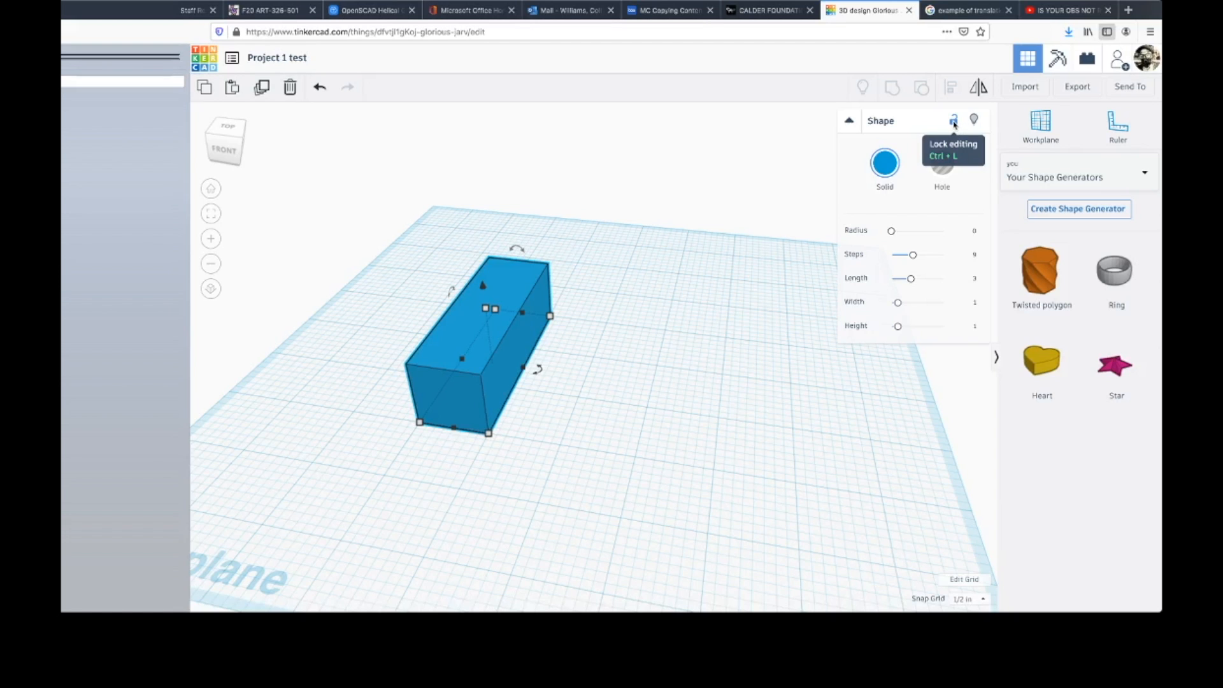
pyautogui.click(954, 122)
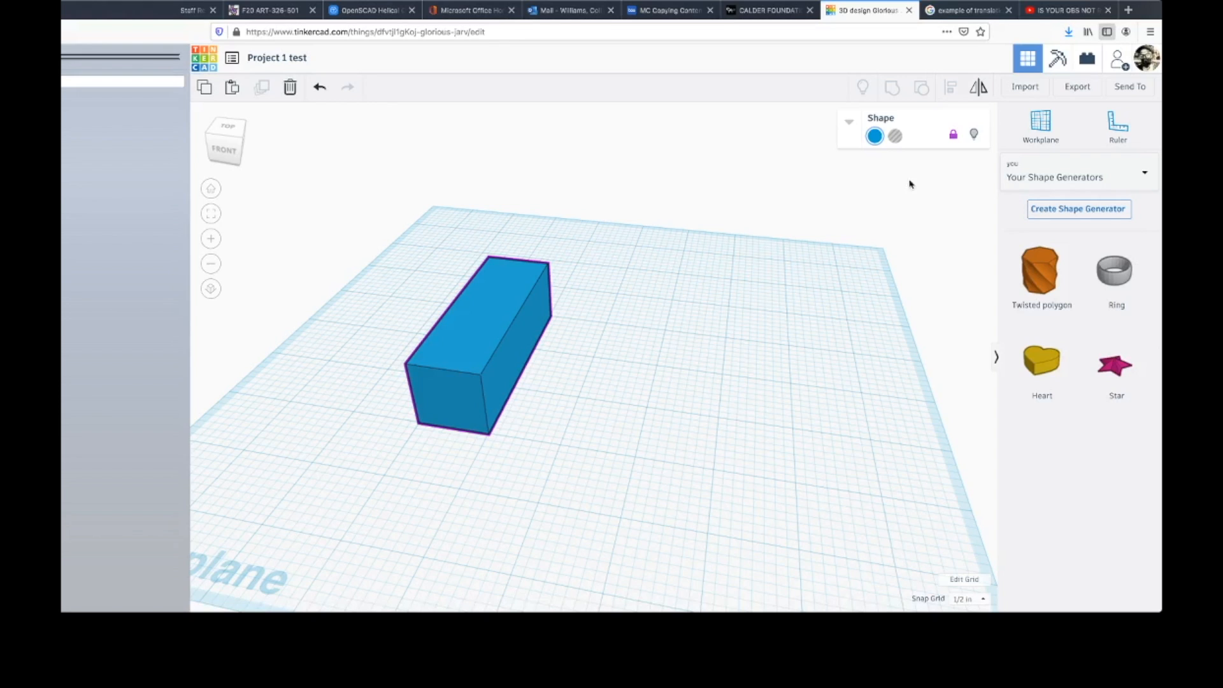
pyautogui.click(953, 135)
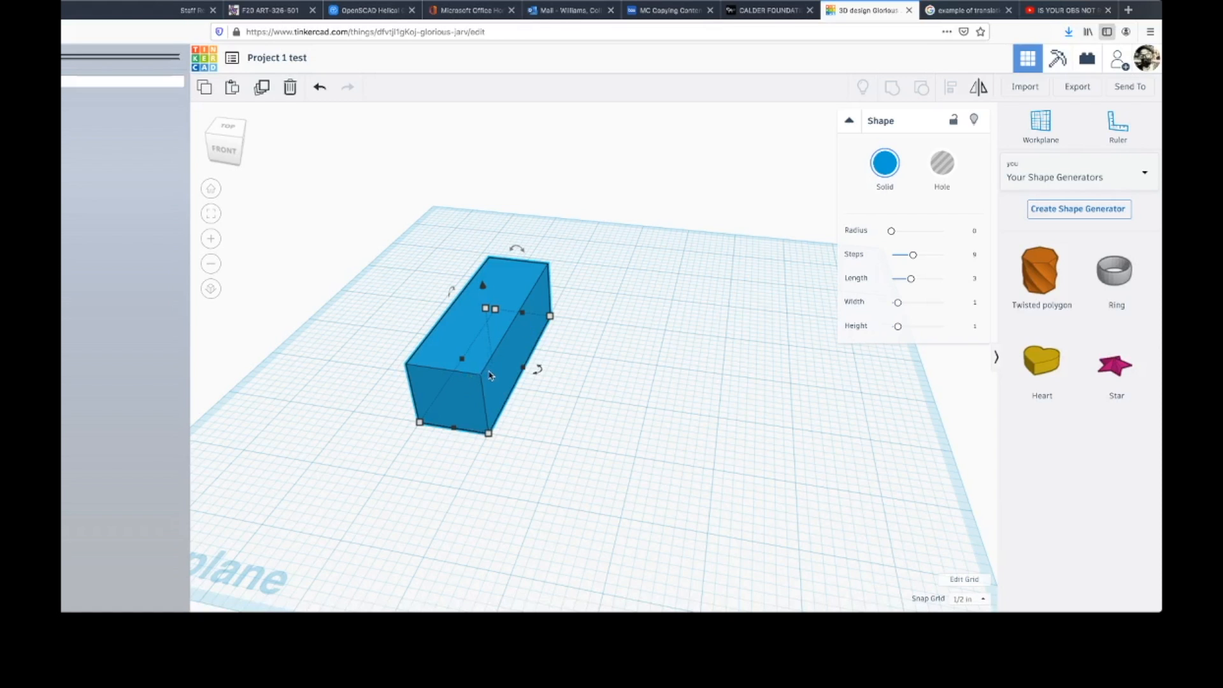
pyautogui.moveTo(481, 350); pyautogui.dragTo(584, 362)
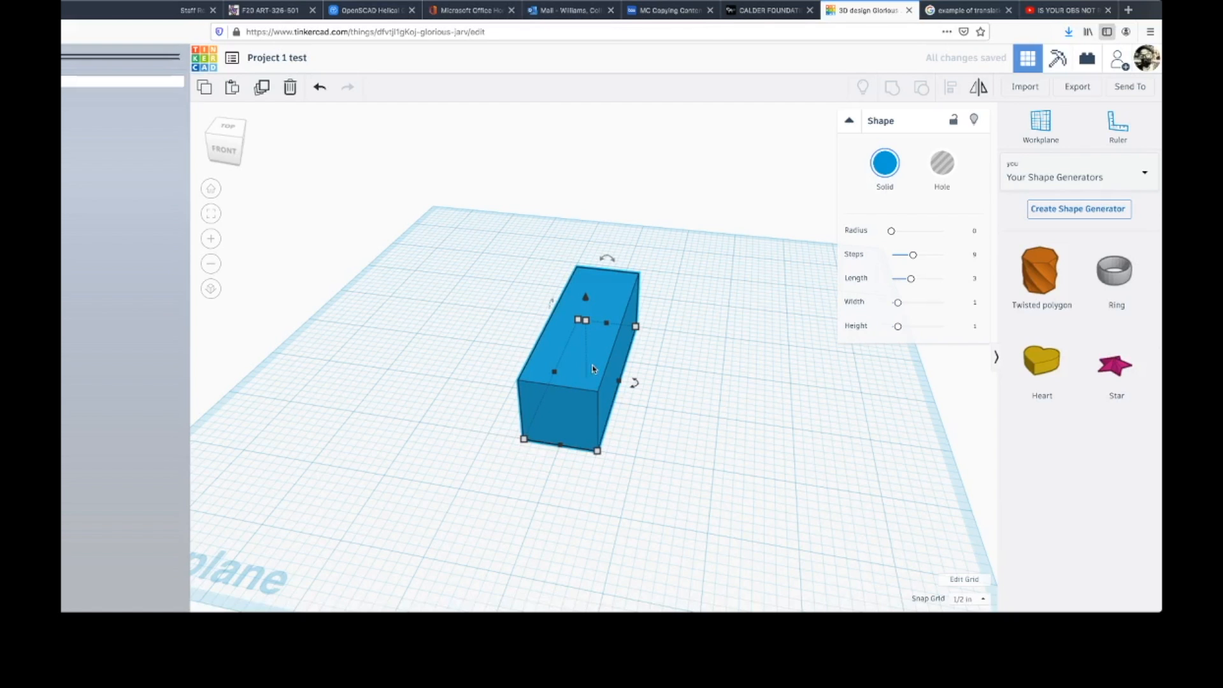
# Delete the blue box and switch the shape library to Tinkercad's Basic Shapes.
pyautogui.press('Delete')
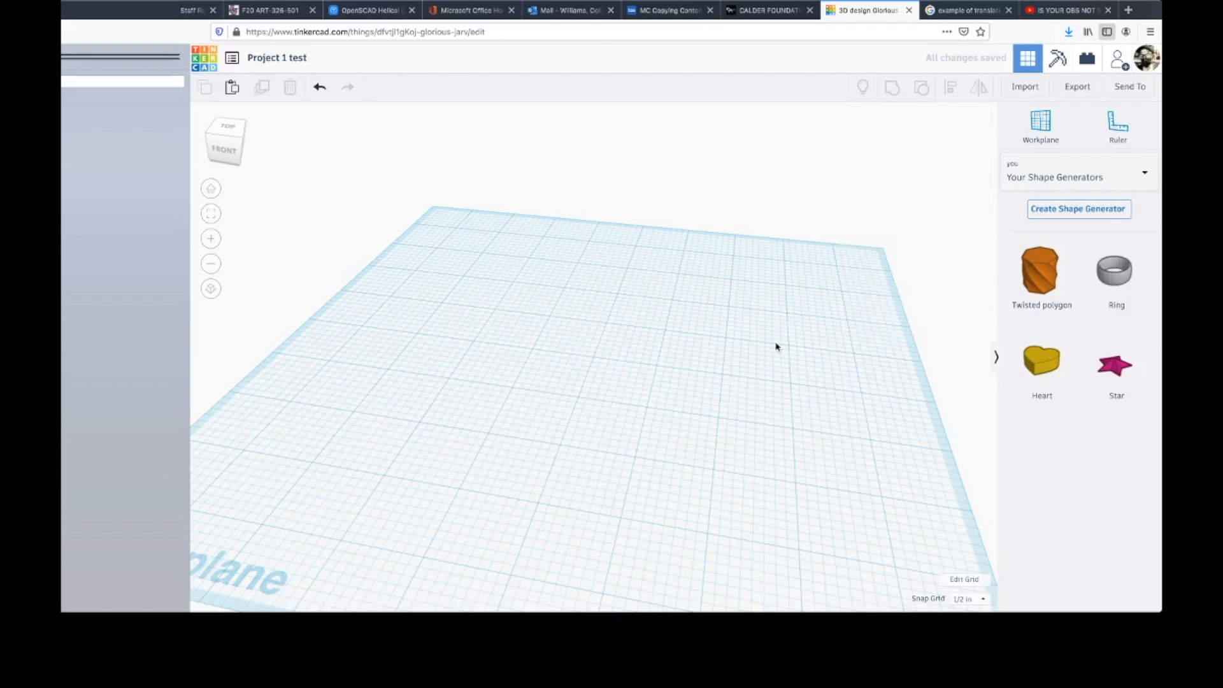
pyautogui.click(1145, 176)
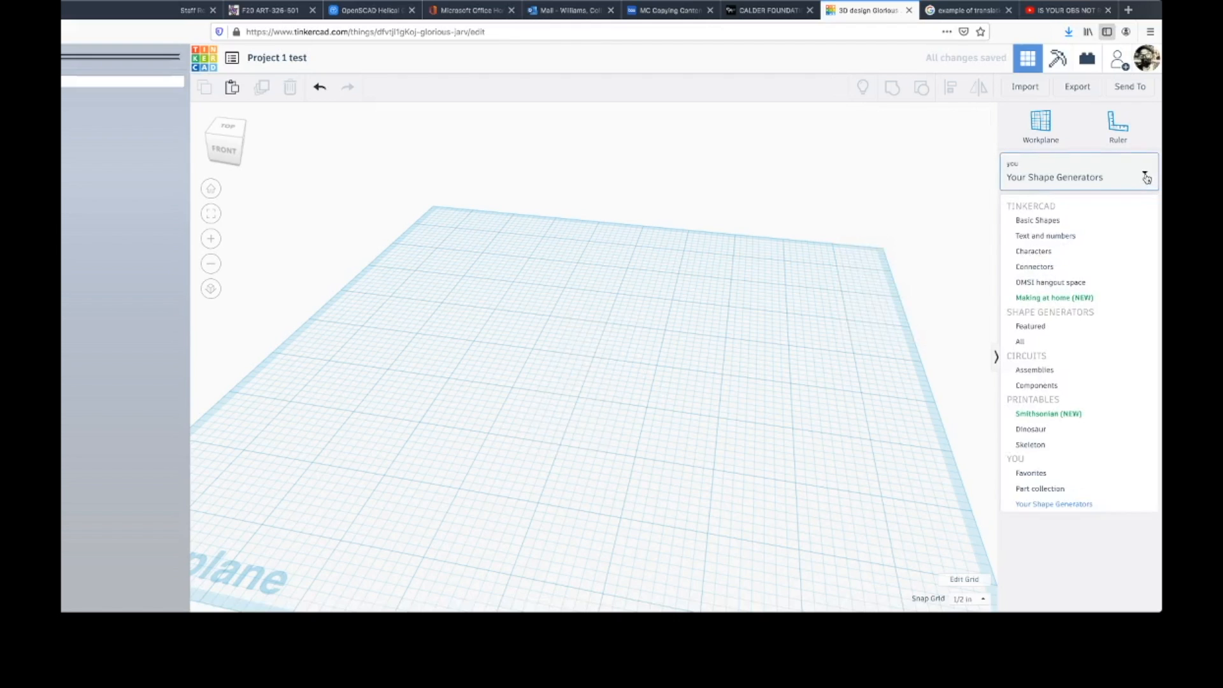
pyautogui.click(1039, 220)
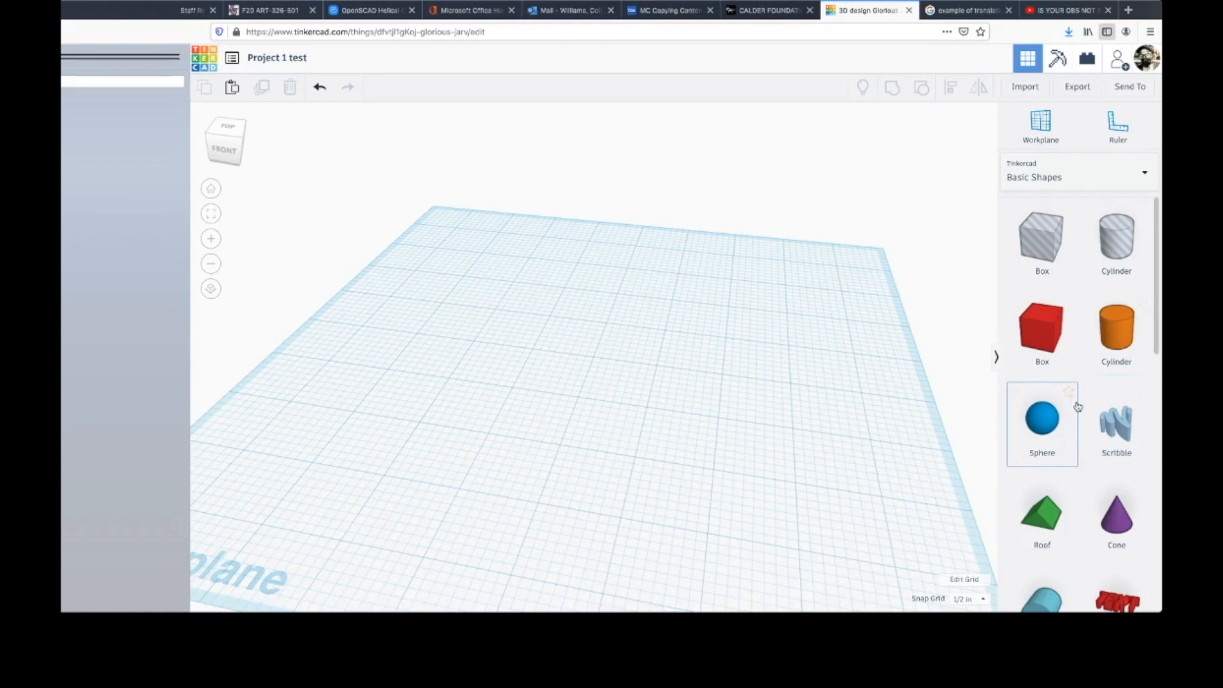
# Place a solid red box on the workplane and set its base to 2 by 2 inches.
pyautogui.moveTo(1043, 332); pyautogui.dragTo(512, 362)
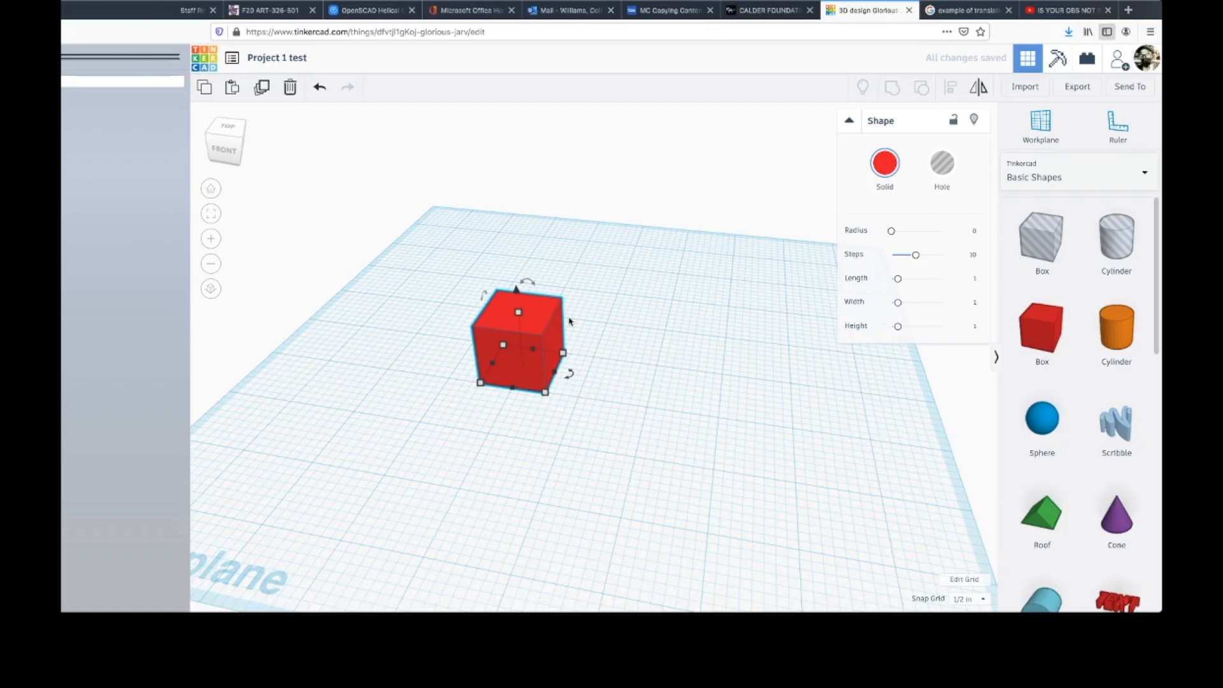
pyautogui.click(545, 393)
pyautogui.click(612, 381)
pyautogui.write('2')
pyautogui.press('Return')
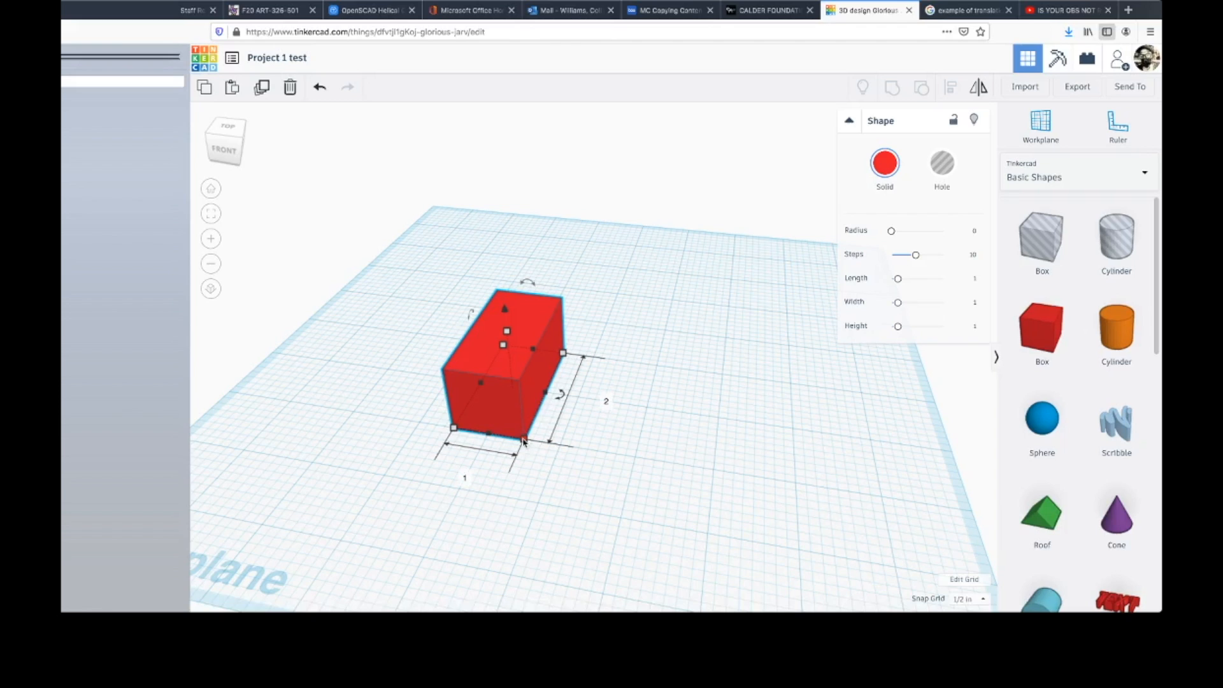
pyautogui.click(465, 478)
pyautogui.write('2')
pyautogui.press('Return')
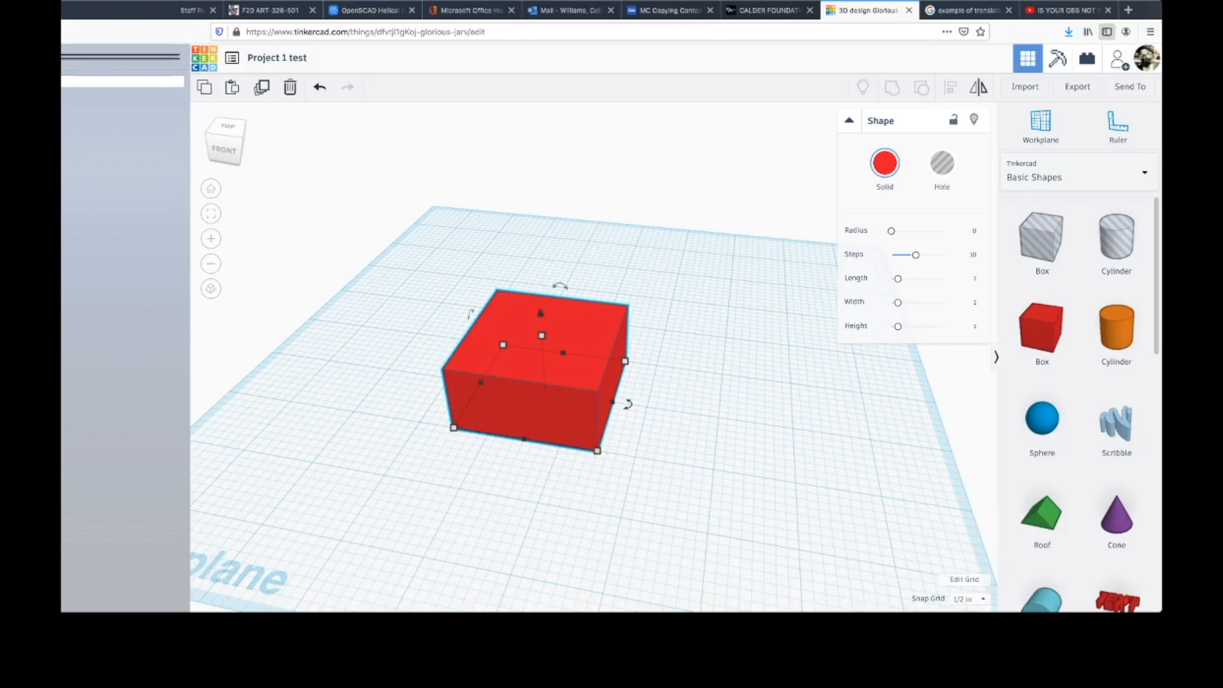
# Resize the red box's base freehand through several proportions, ending with a width of 2½ inches and a length of 3 inches.
pyautogui.scroll(-3, 478, 470)
pyautogui.moveTo(479, 465); pyautogui.dragTo(536, 470)
pyautogui.click(560, 377)
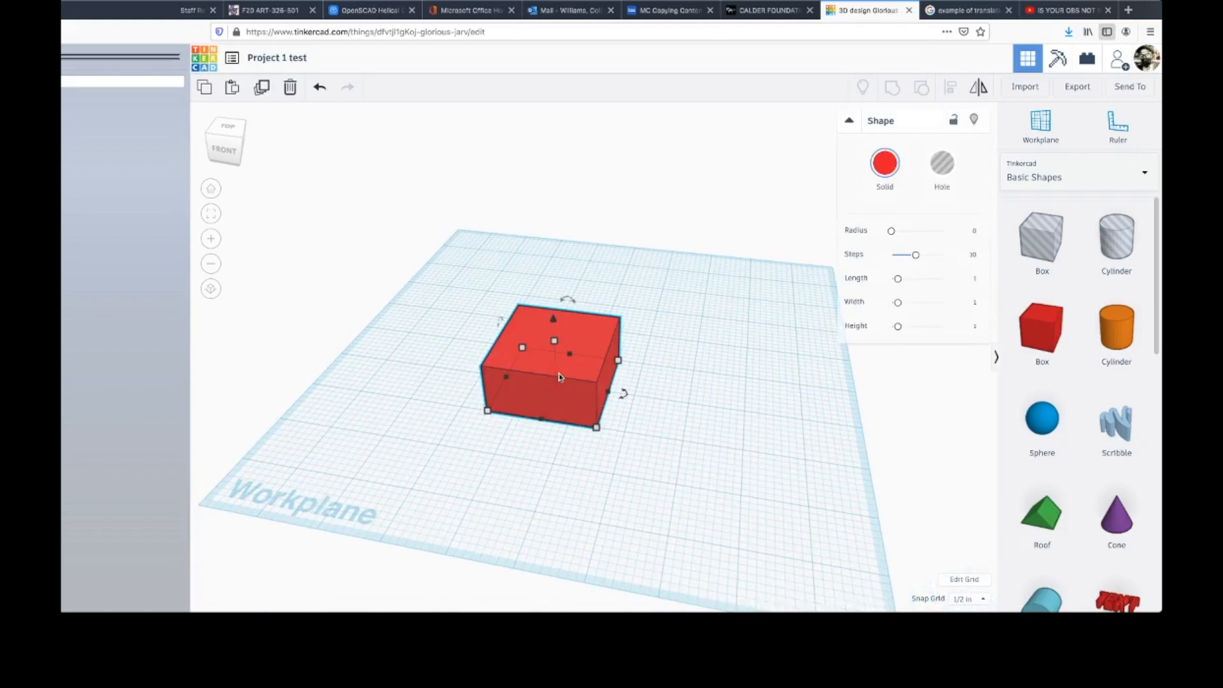
pyautogui.moveTo(604, 442); pyautogui.dragTo(709, 540)
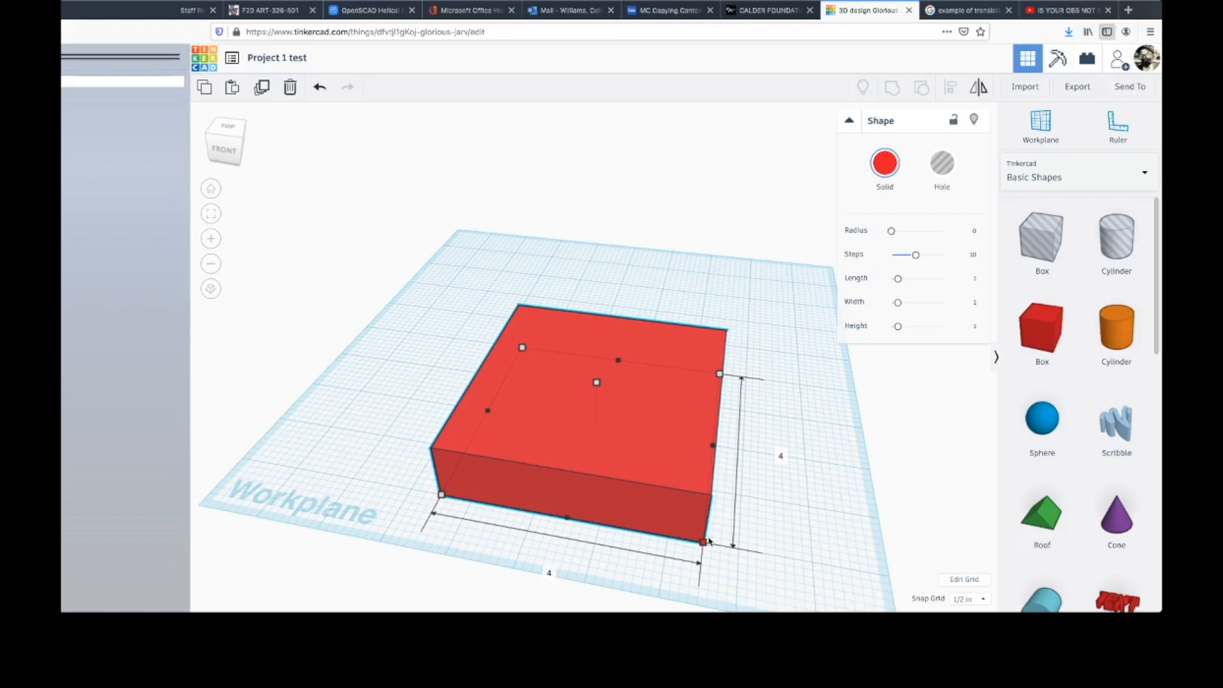
pyautogui.moveTo(709, 540); pyautogui.dragTo(548, 487)
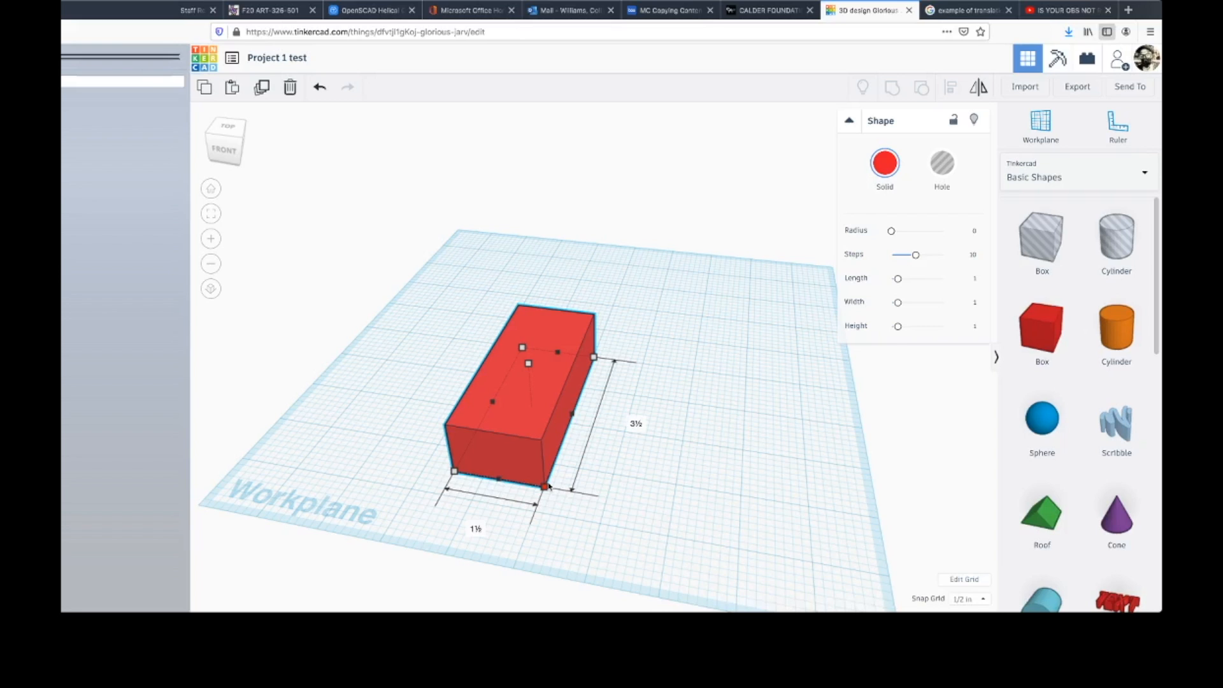
pyautogui.moveTo(549, 487); pyautogui.dragTo(545, 367)
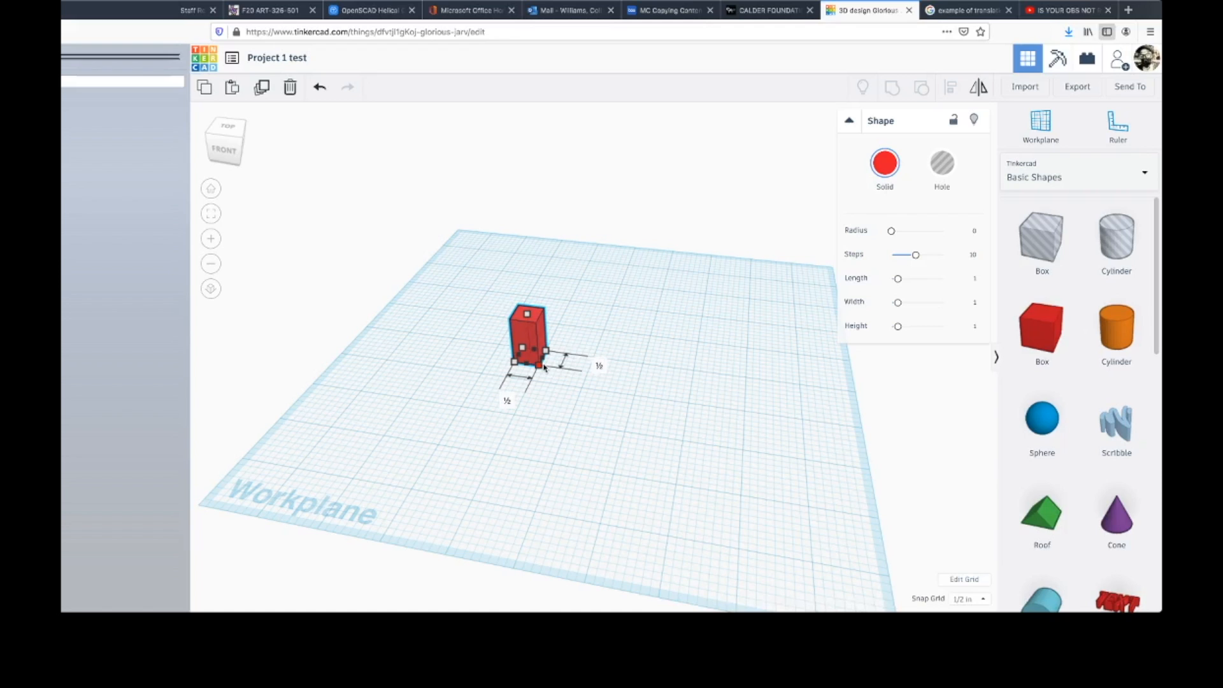
pyautogui.moveTo(545, 368); pyautogui.dragTo(497, 455)
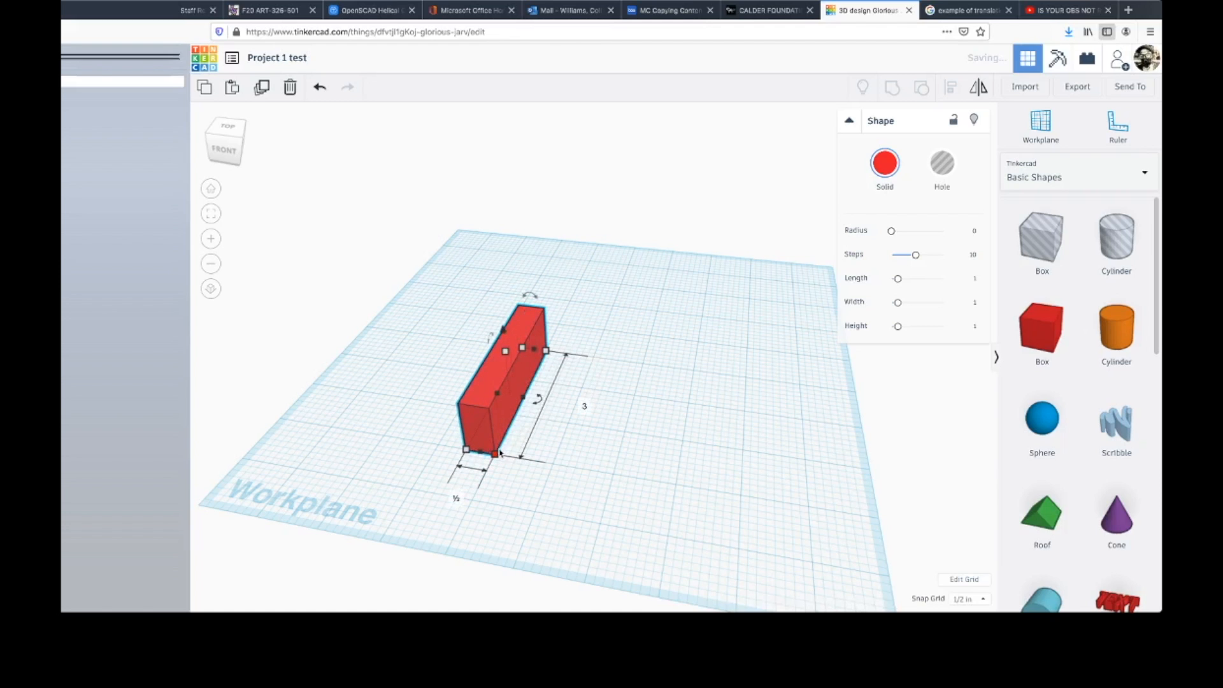
pyautogui.moveTo(546, 350); pyautogui.dragTo(643, 363)
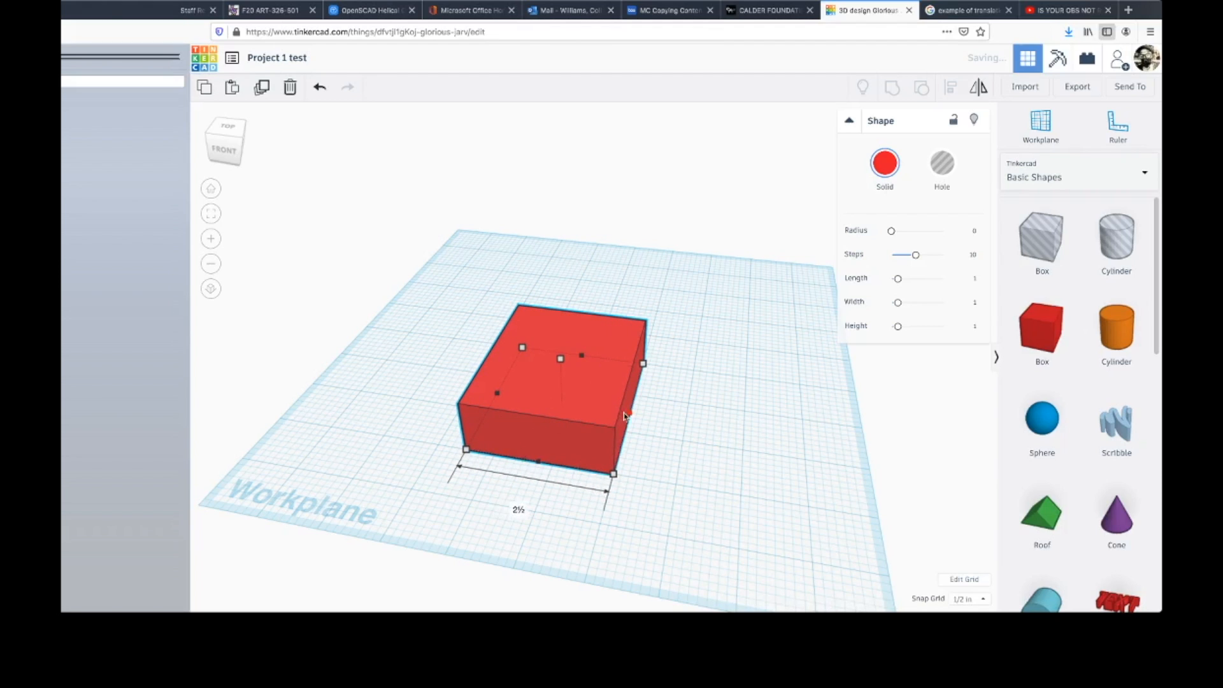
# Raise the red box above the workplane to 2 inches and bring it back down to 1½ inches.
pyautogui.moveTo(560, 338)
pyautogui.mouseDown()
pyautogui.moveTo(559, 294)
pyautogui.moveTo(561, 337)
pyautogui.mouseUp()
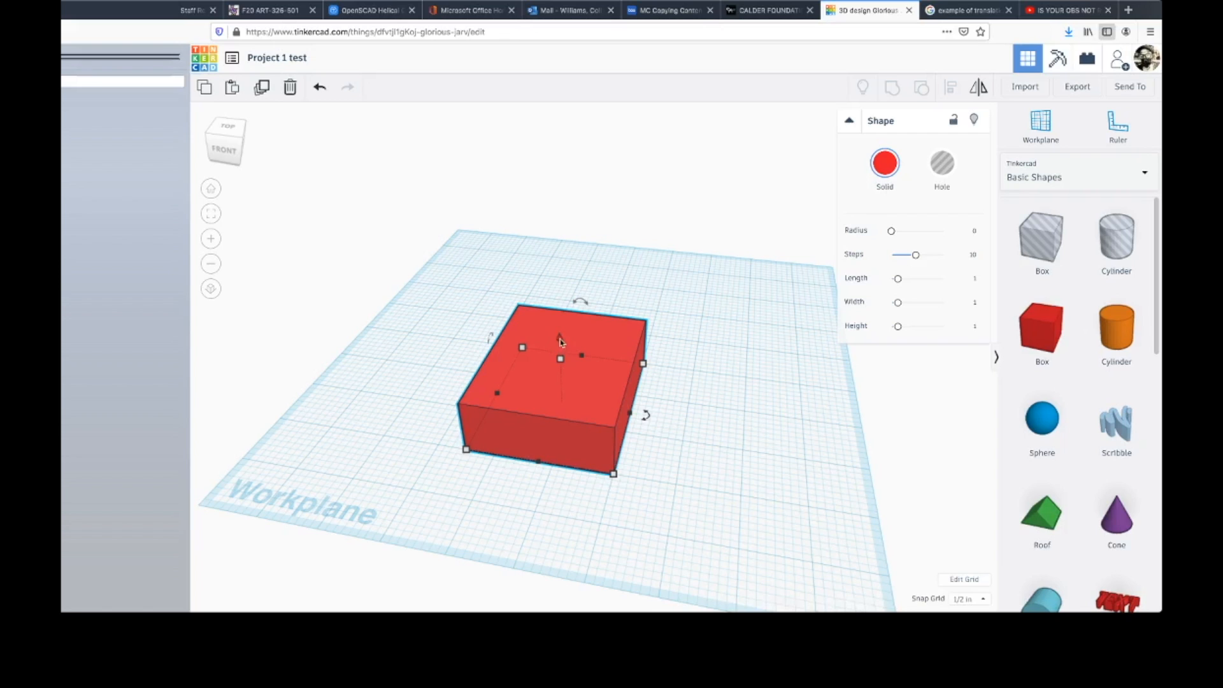
pyautogui.moveTo(561, 337); pyautogui.dragTo(556, 258)
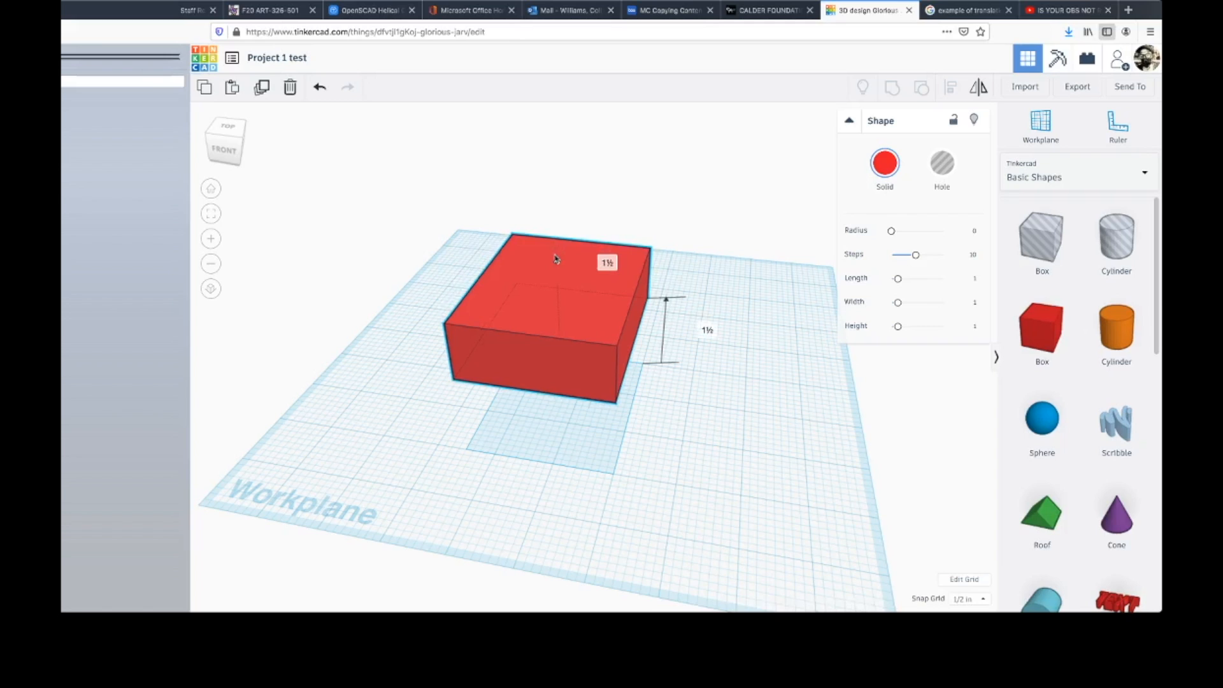
pyautogui.moveTo(557, 259); pyautogui.dragTo(557, 243)
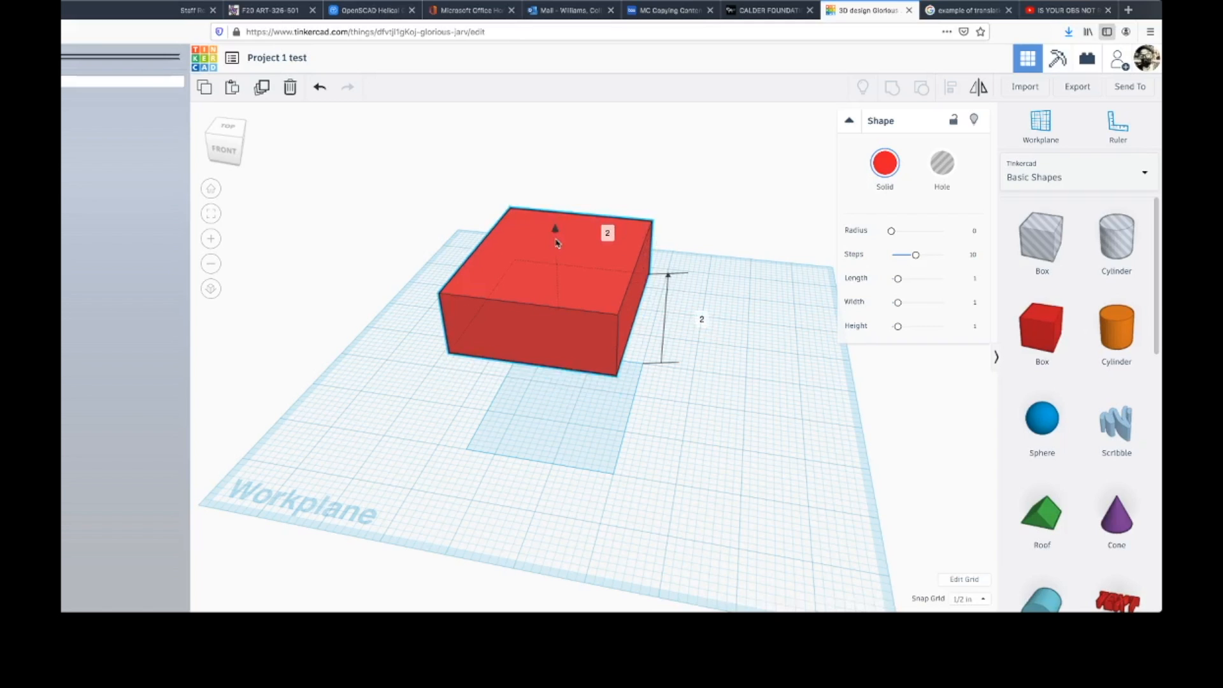
pyautogui.moveTo(556, 243); pyautogui.dragTo(556, 243)
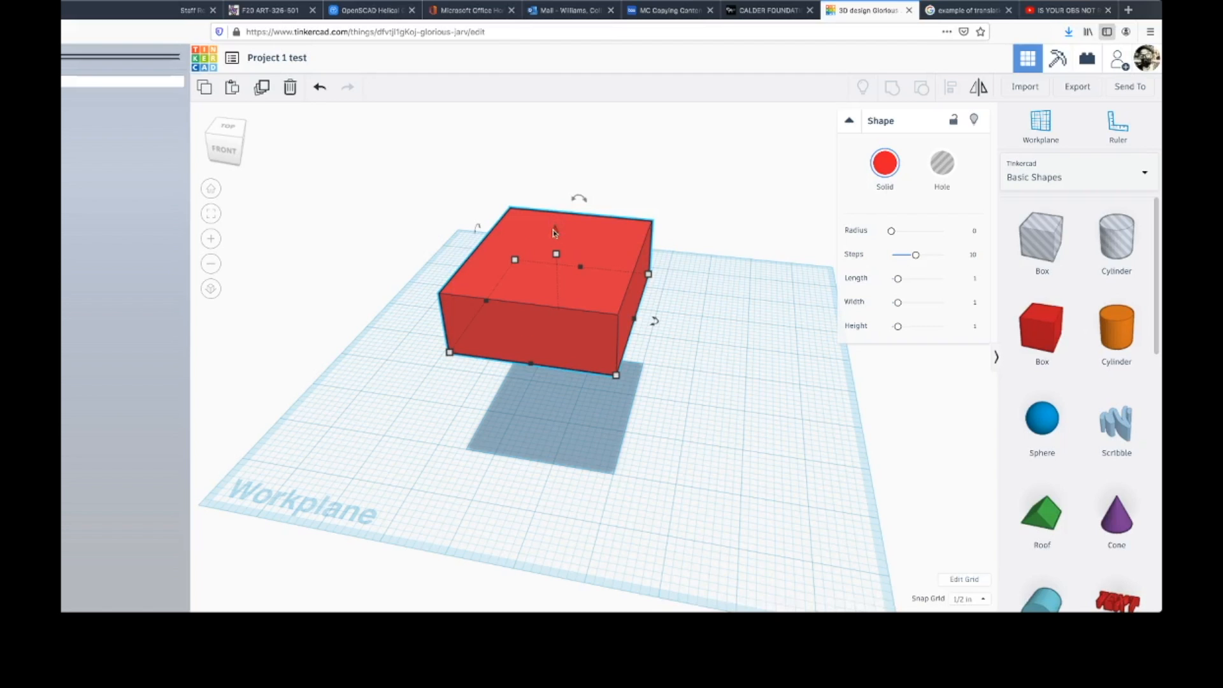
pyautogui.moveTo(554, 229); pyautogui.dragTo(554, 259)
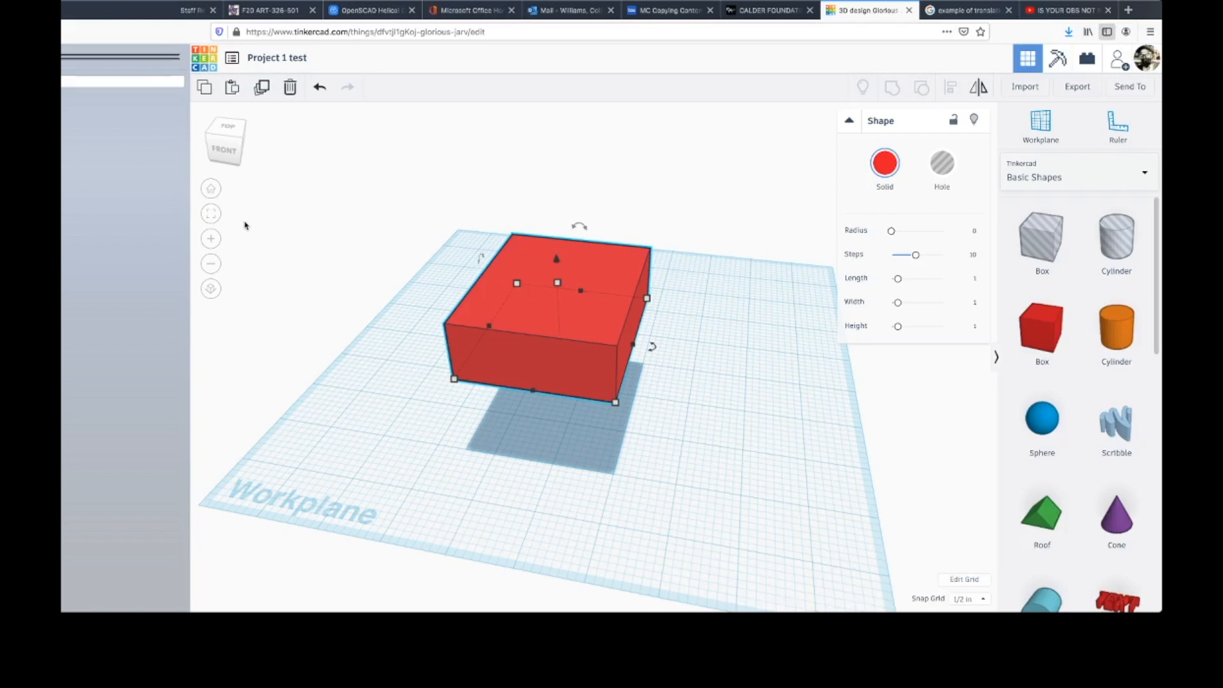
# Zoom in and out on the raised red box and fit the view to it.
pyautogui.click(211, 243)
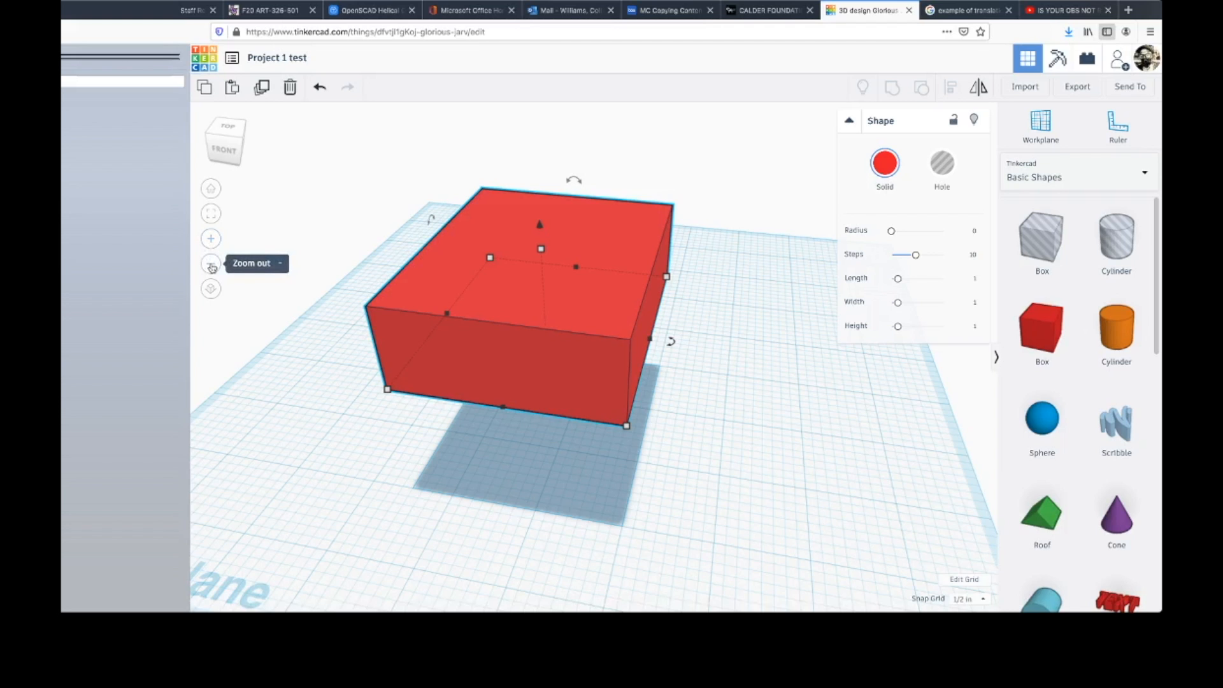
pyautogui.click(211, 265)
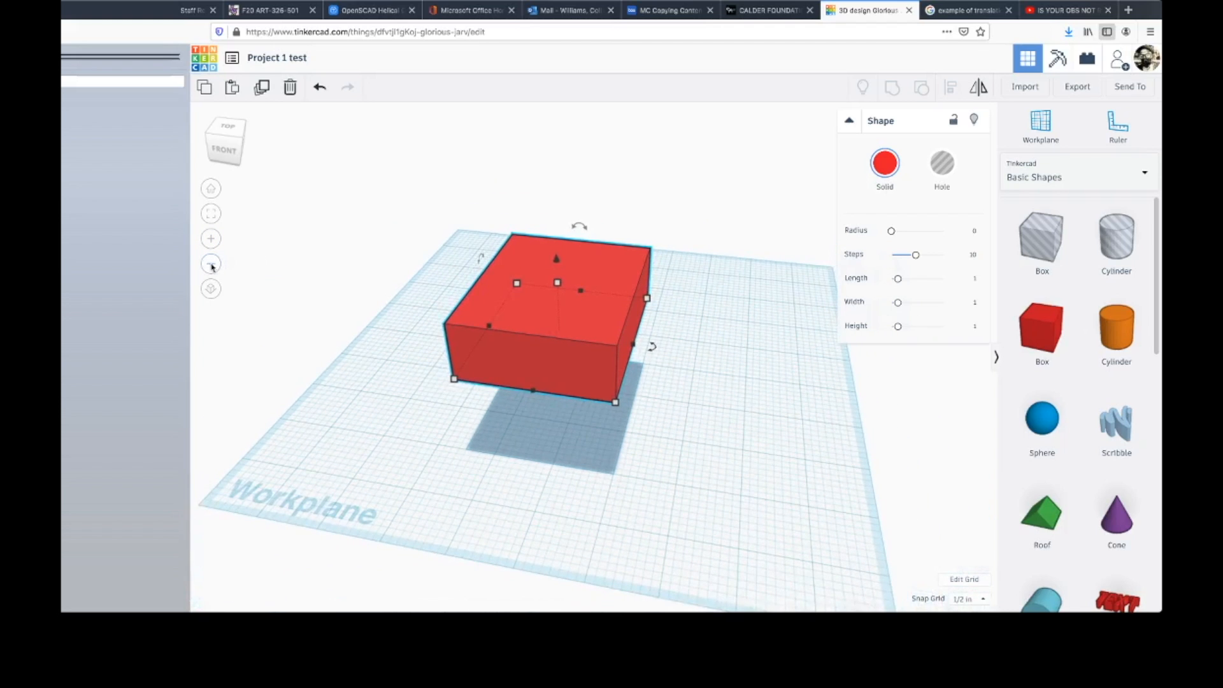
pyautogui.click(211, 215)
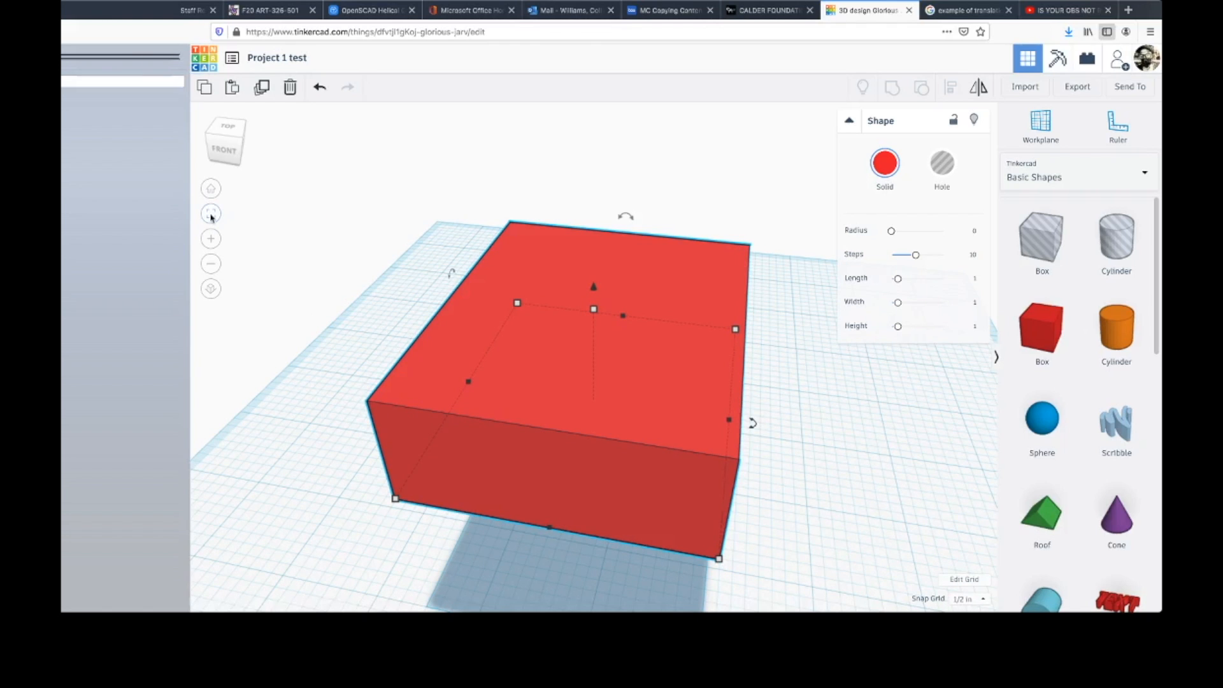
# Compare the red box in orthographic and perspective projection, including from the top.
pyautogui.click(211, 290)
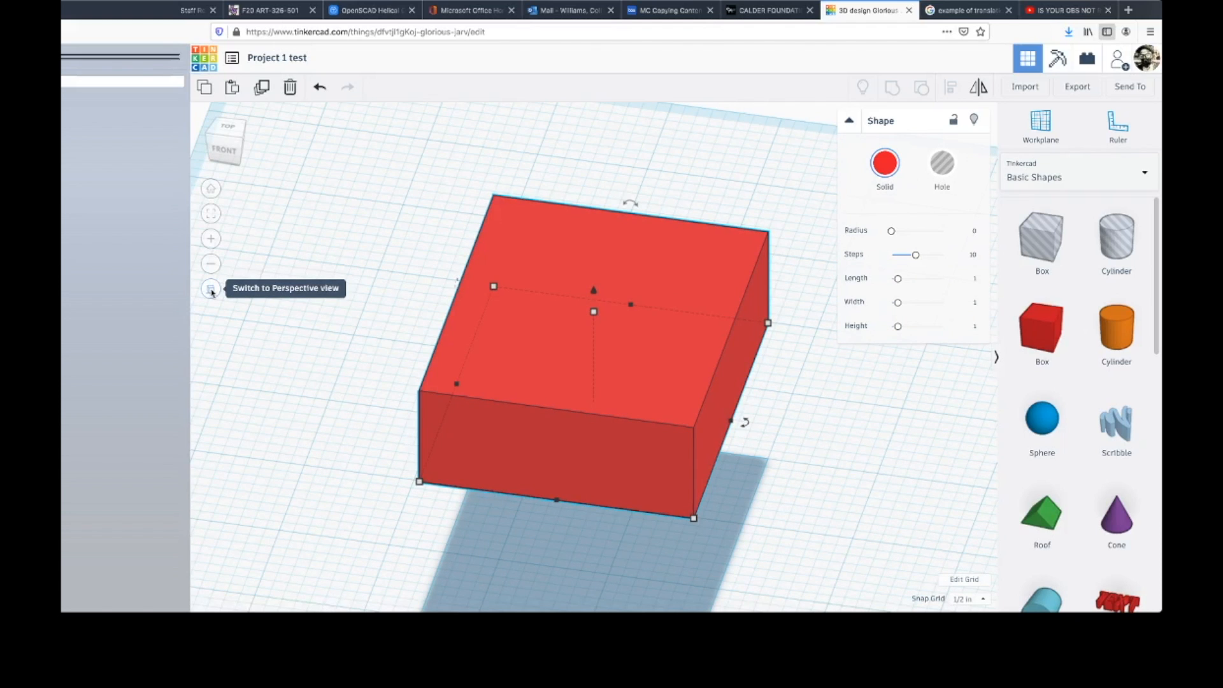
pyautogui.click(230, 129)
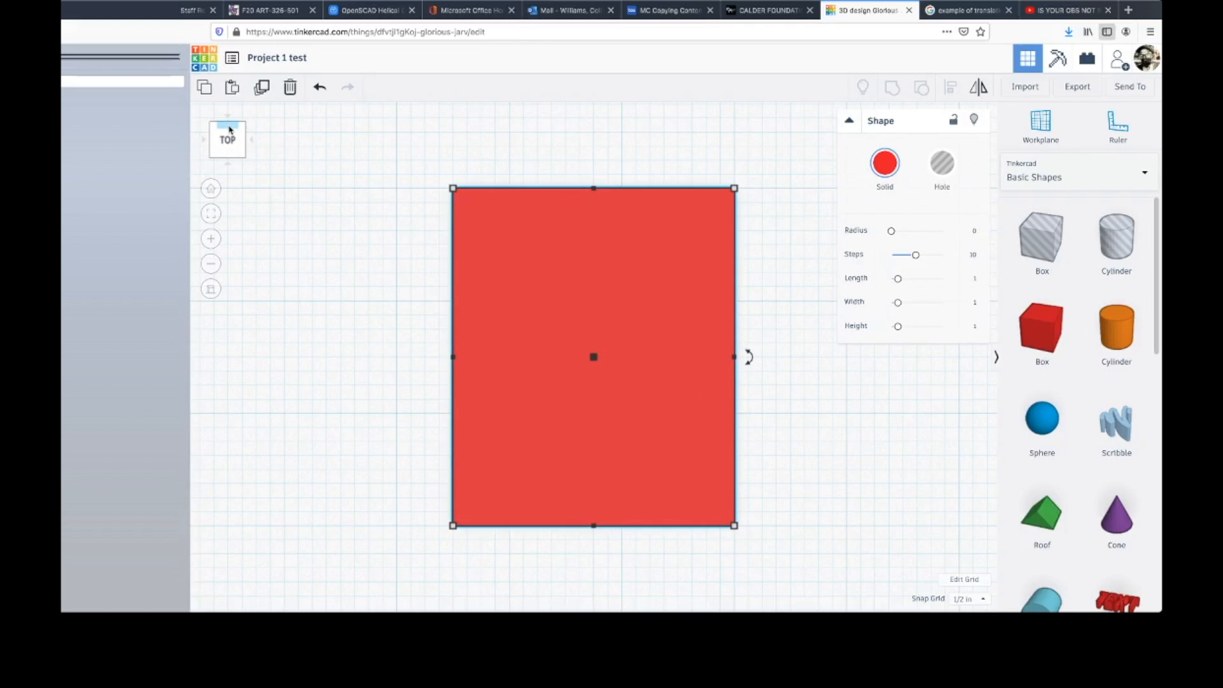
pyautogui.click(211, 289)
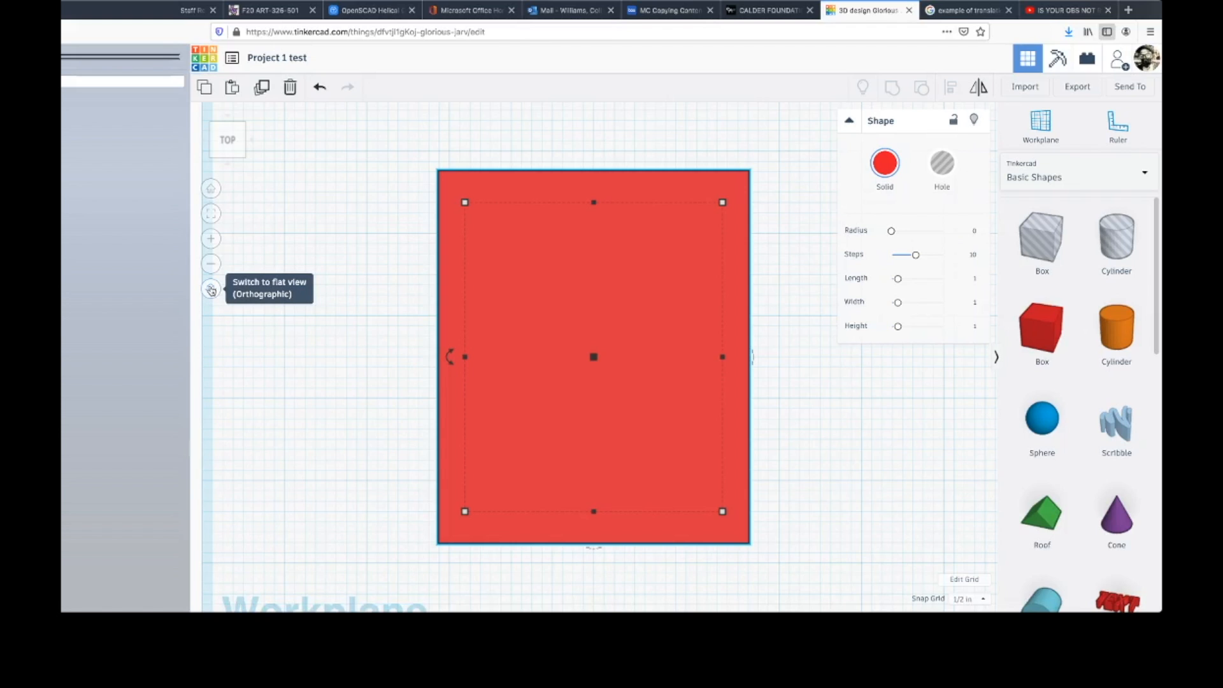
pyautogui.click(211, 290)
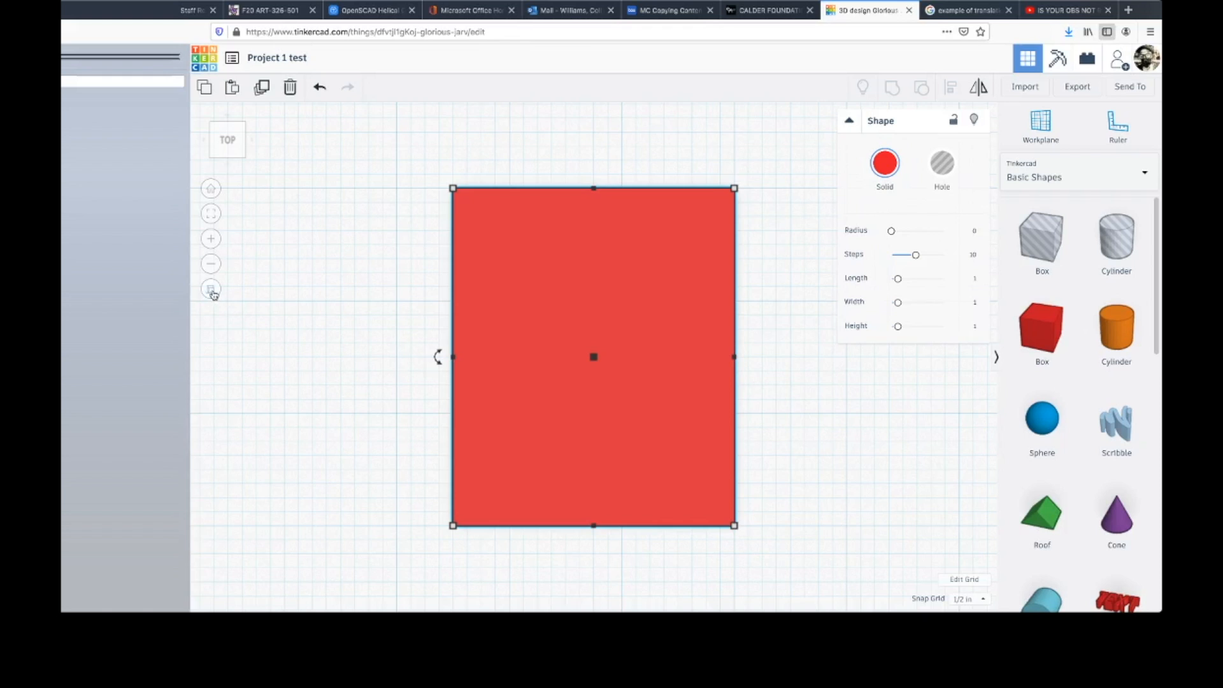
pyautogui.click(211, 290)
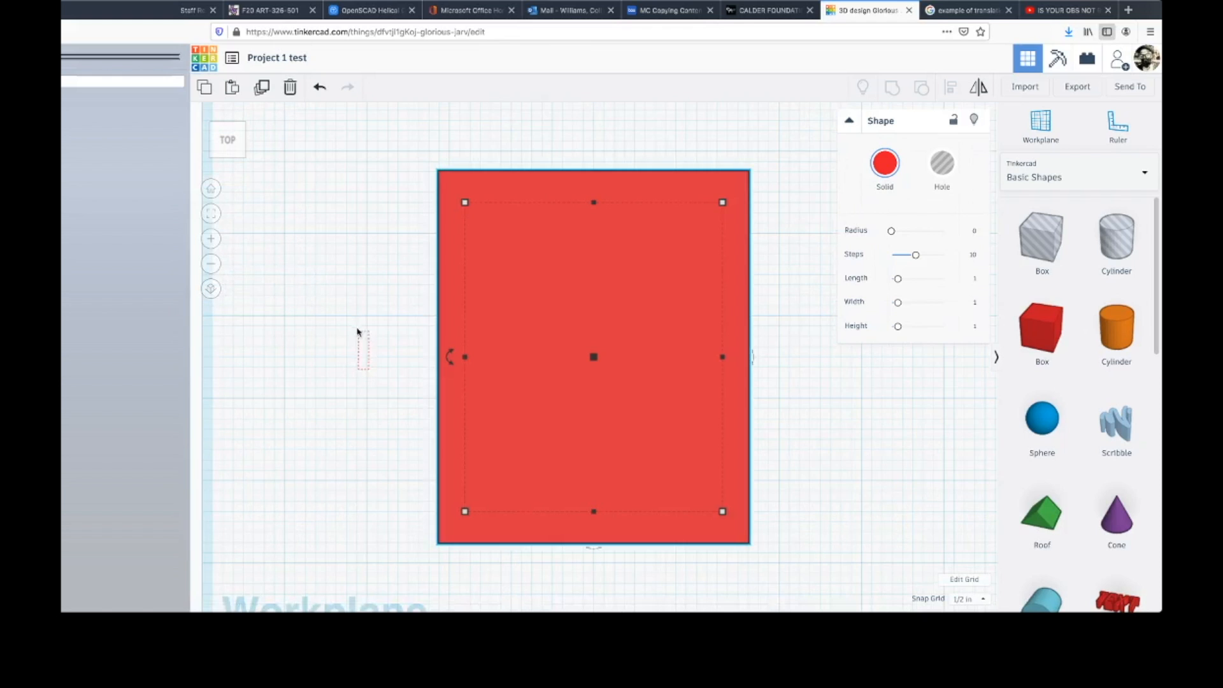
# Deselect the box, compare its front-right corner in perspective and orthographic projection, and return to the home view.
pyautogui.click(357, 332)
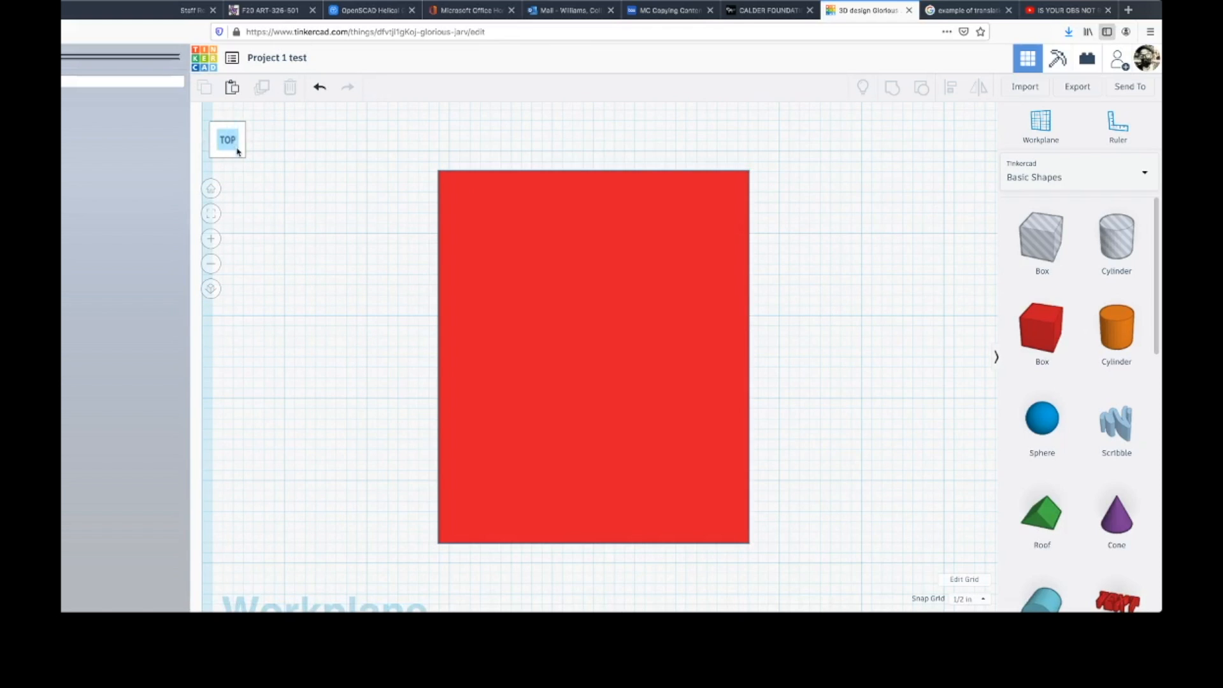
pyautogui.click(237, 151)
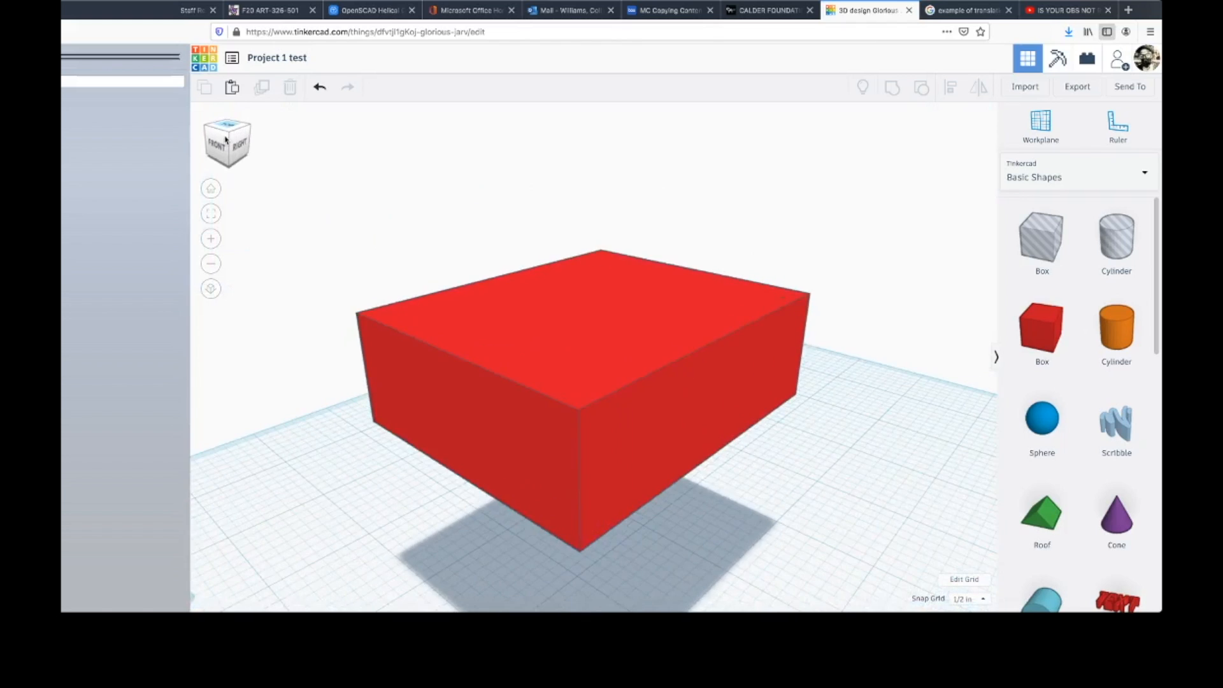
pyautogui.click(226, 139)
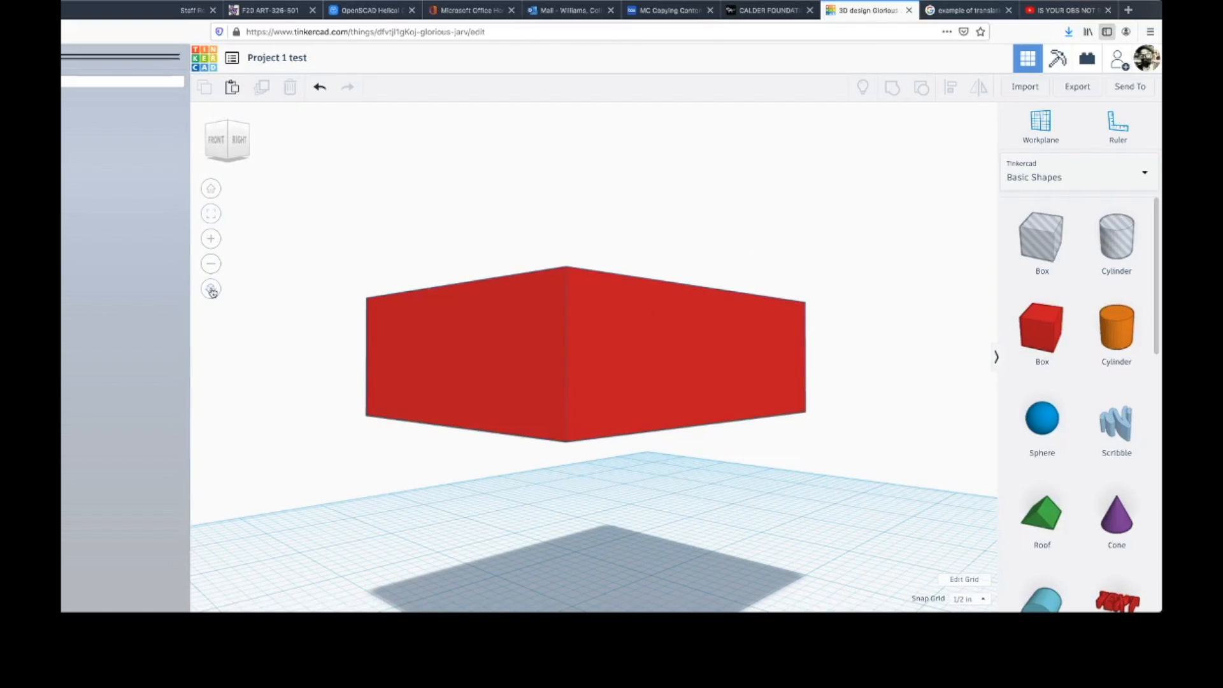
pyautogui.click(212, 290)
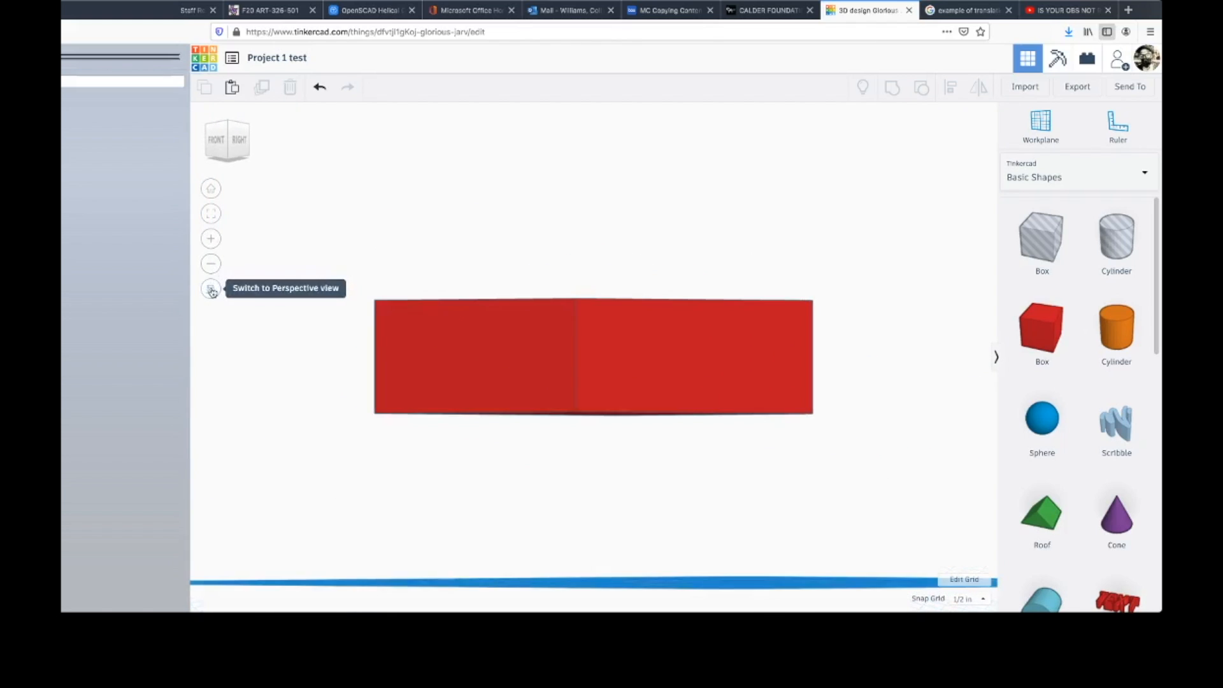
pyautogui.click(211, 290)
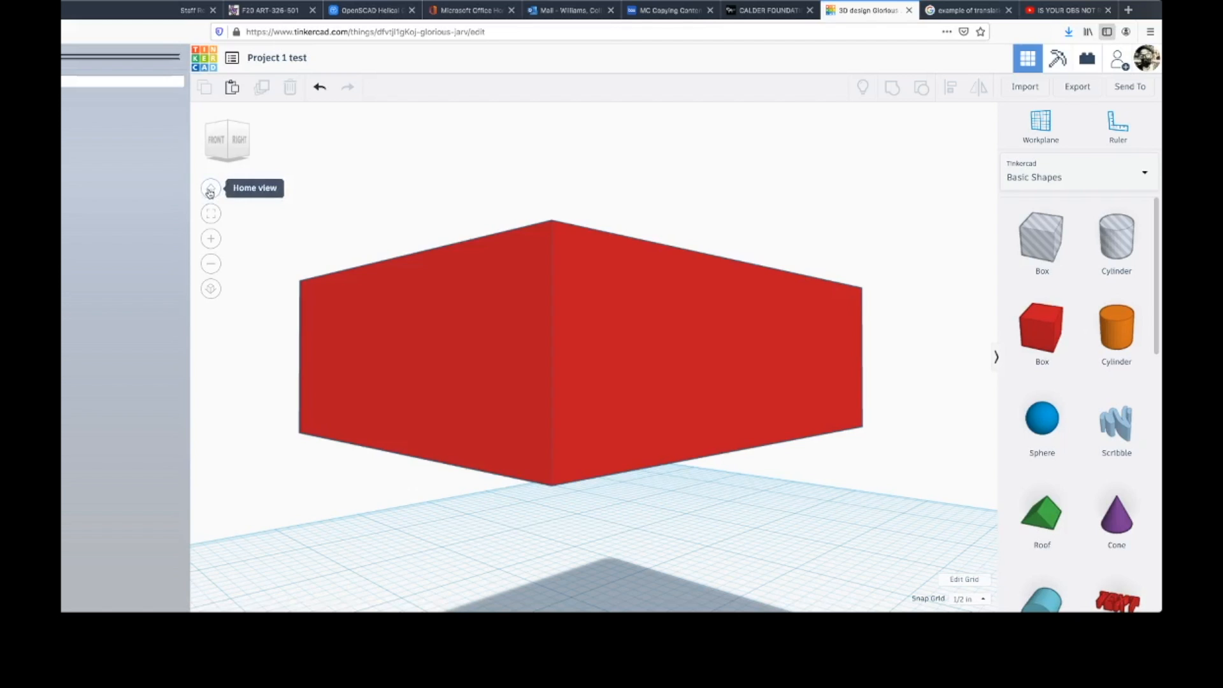
pyautogui.click(210, 190)
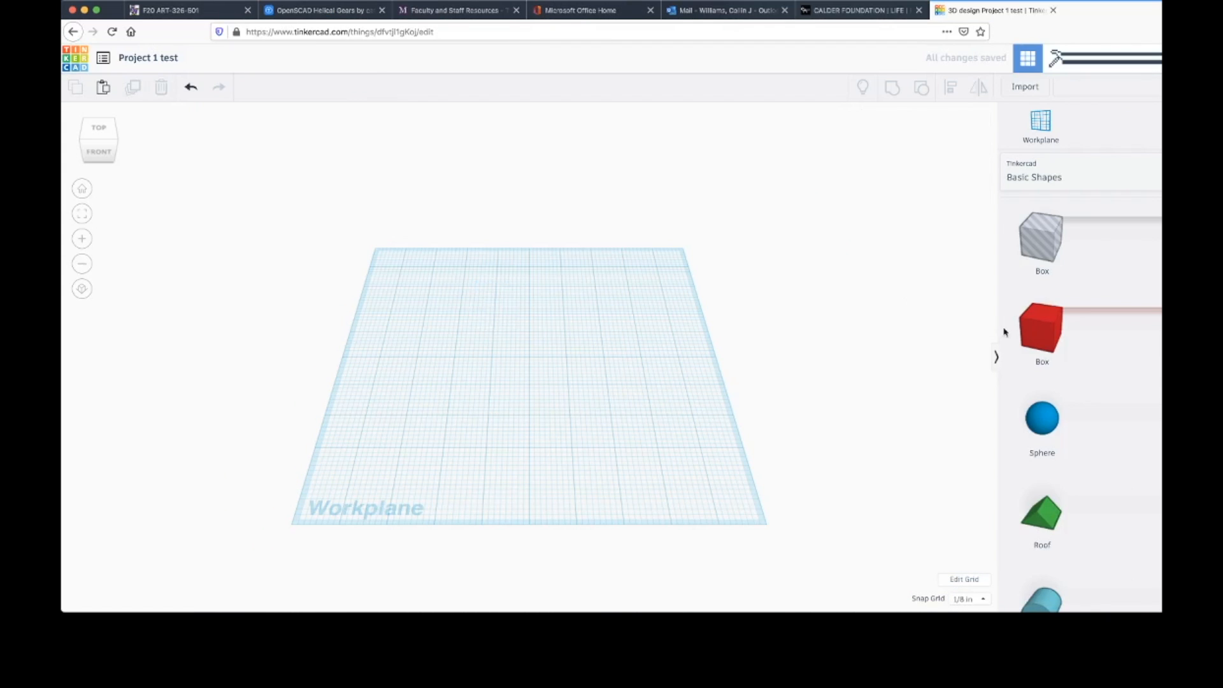
# Place a solid red box on the empty workplane, slightly left of its centre.
pyautogui.moveTo(1039, 338); pyautogui.dragTo(471, 372)
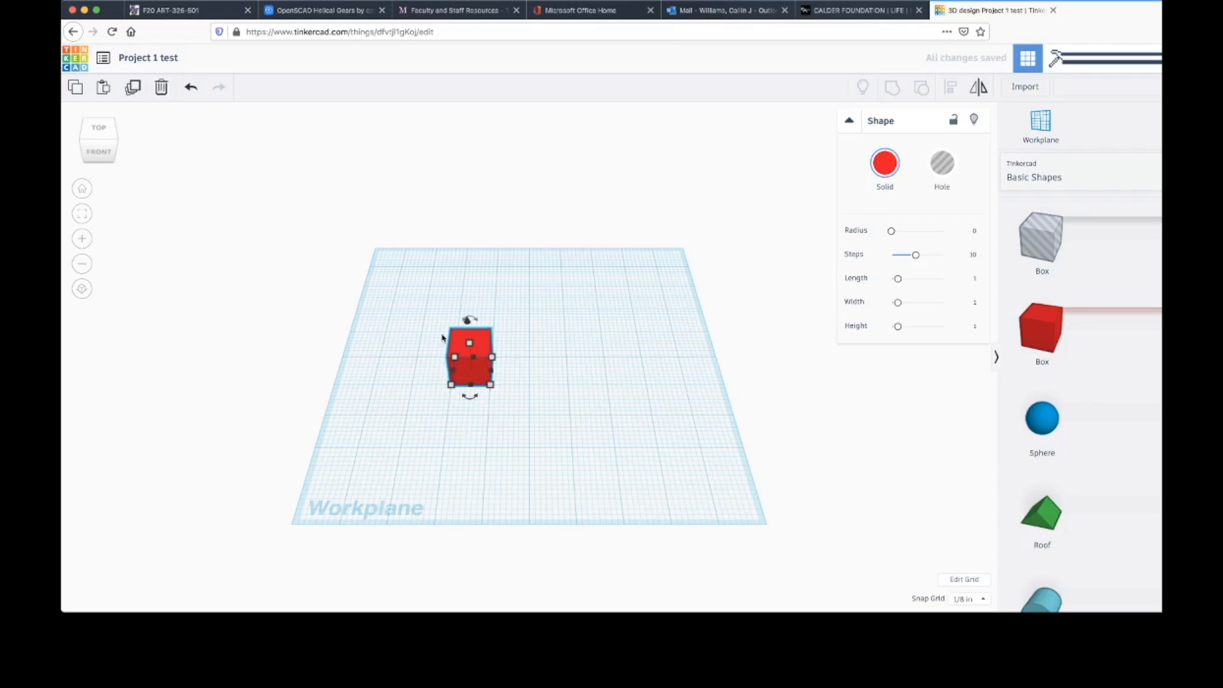
pyautogui.moveTo(455, 385)
pyautogui.click(82, 240)
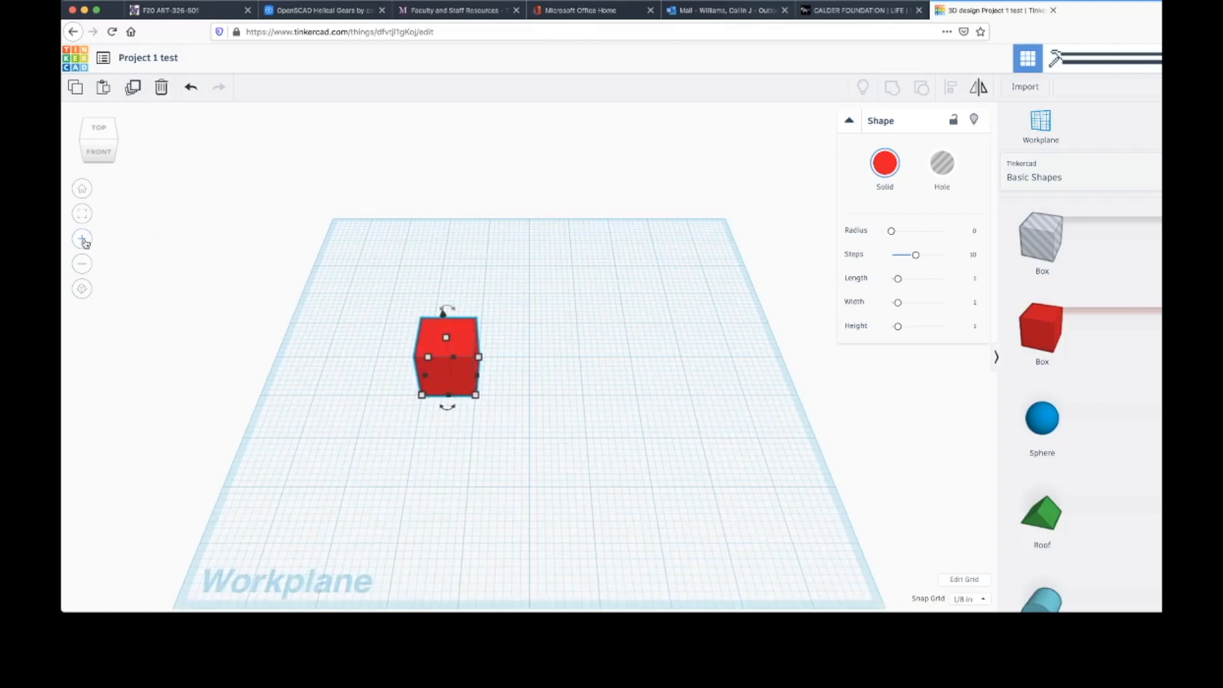
pyautogui.click(82, 240)
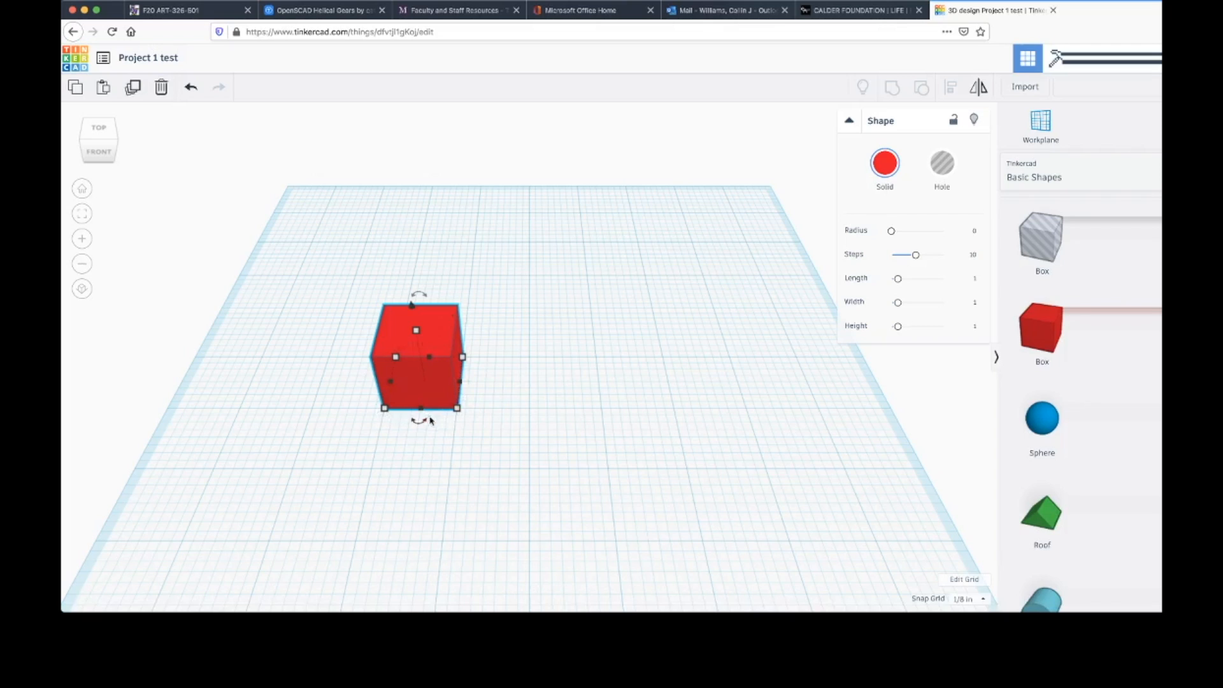
# Try rotating the red box flat on the workplane about its vertical axis, and undo the rotation.
pyautogui.moveTo(427, 424)
pyautogui.moveTo(423, 296)
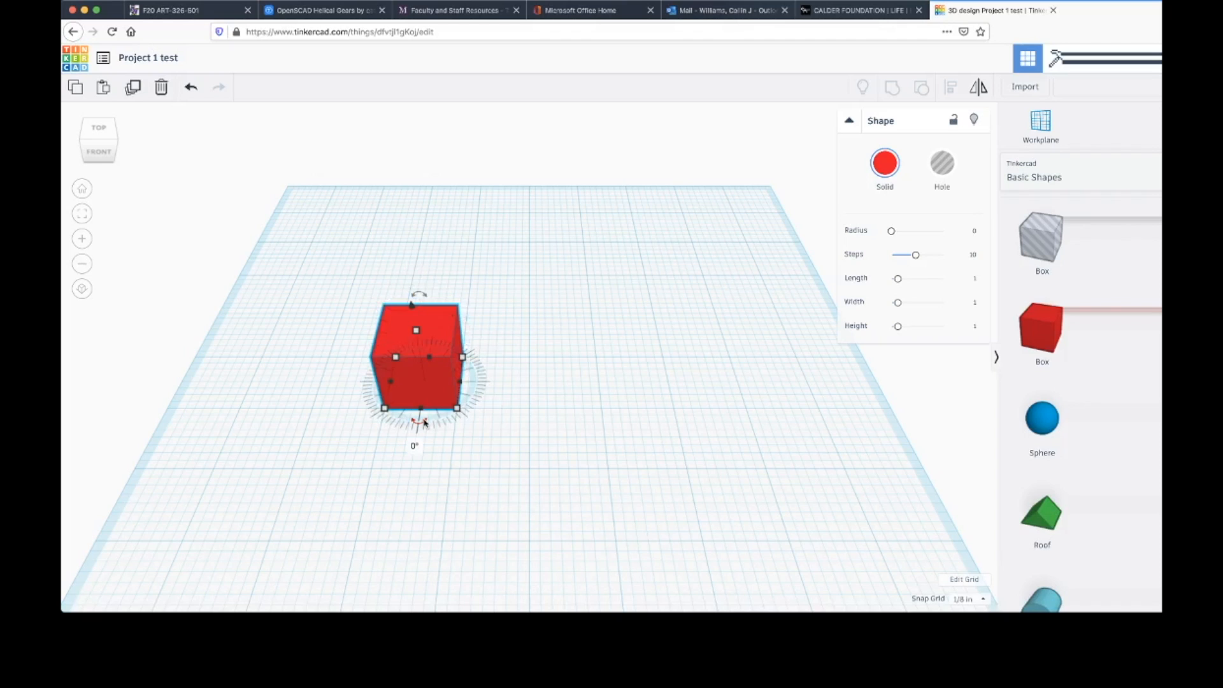
pyautogui.moveTo(423, 421); pyautogui.dragTo(374, 421)
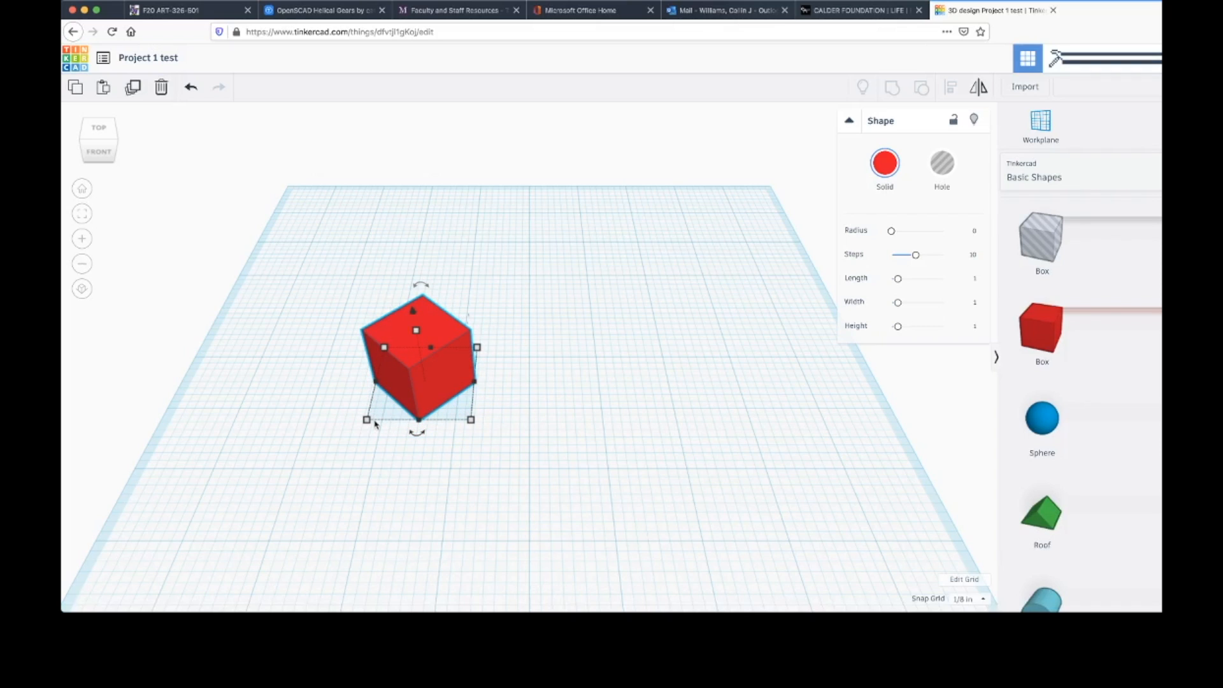
pyautogui.hotkey('ctrl', 'z')
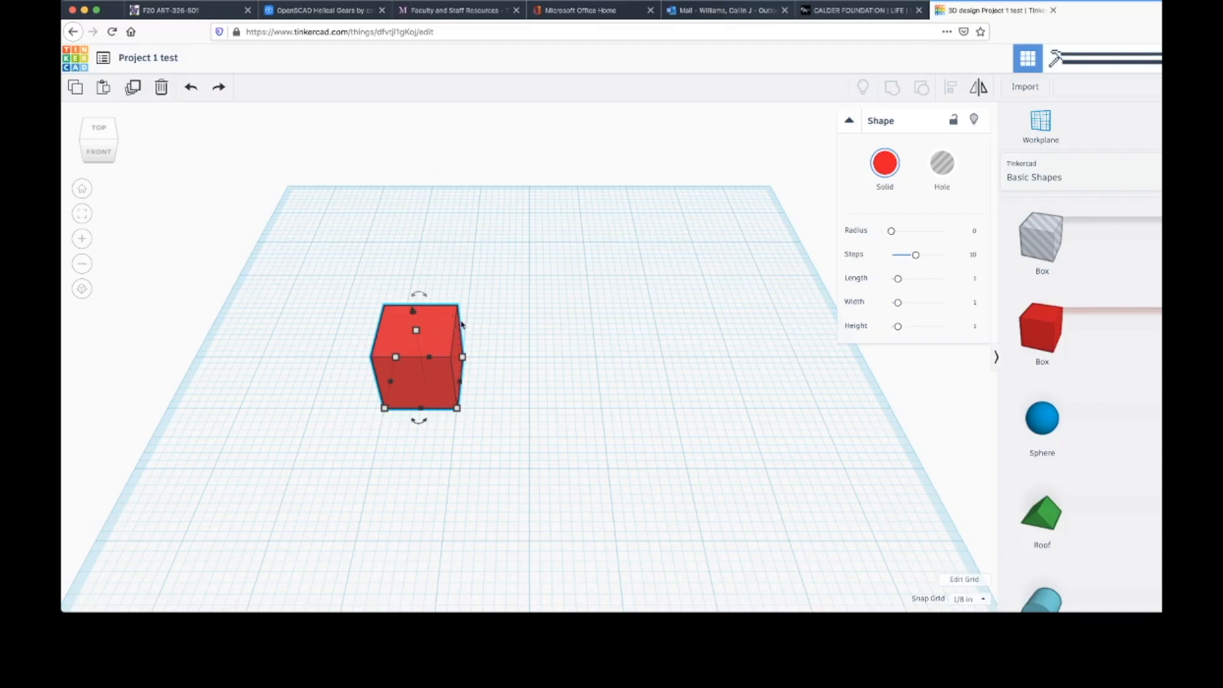
# Tilt the red box by -45° about its front-to-back axis, and deselect it.
pyautogui.moveTo(427, 297); pyautogui.dragTo(426, 298)
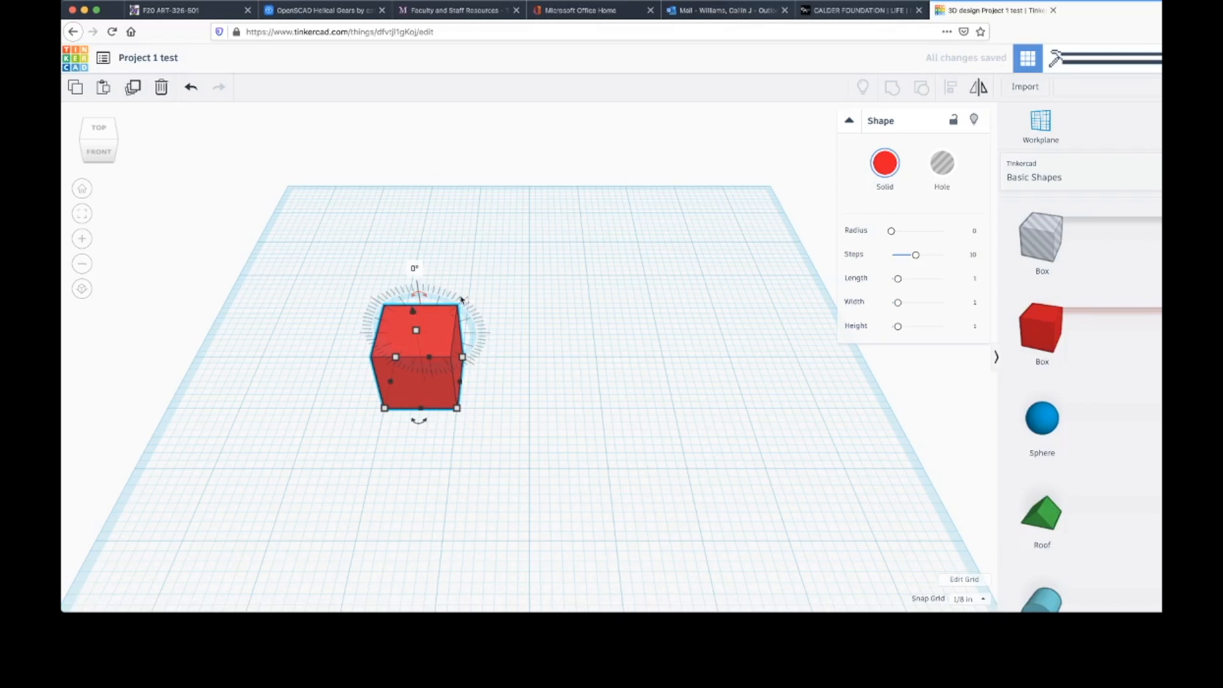
pyautogui.moveTo(420, 295); pyautogui.dragTo(460, 313)
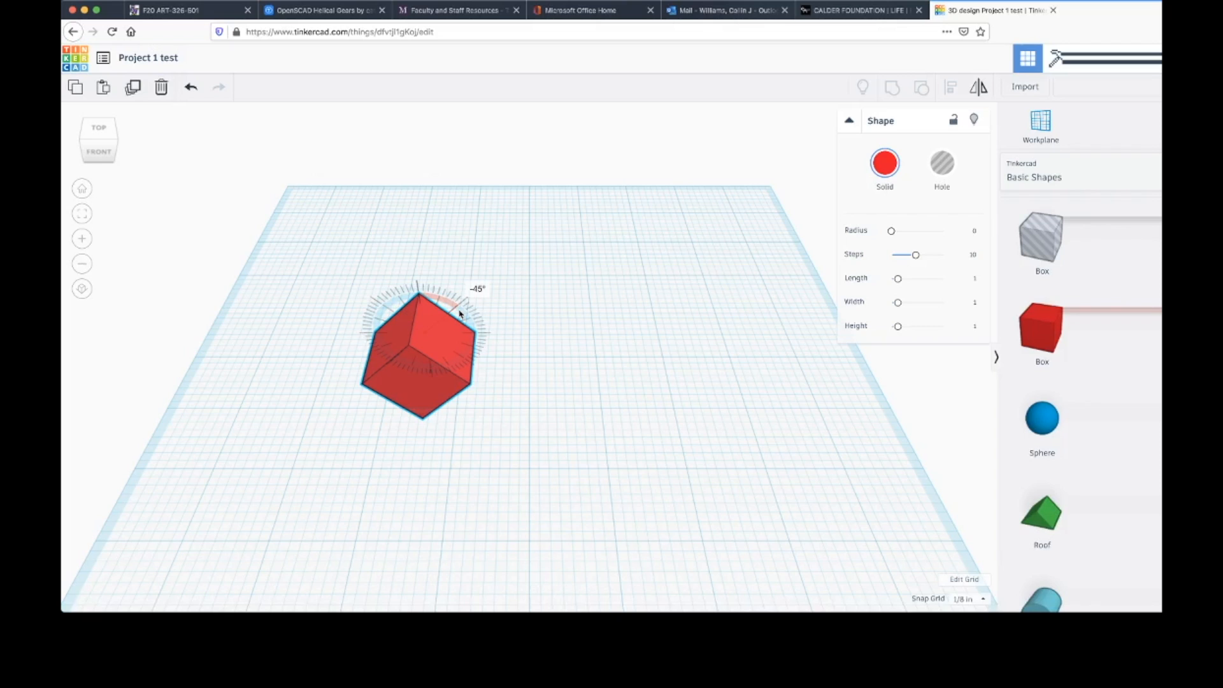
pyautogui.moveTo(459, 314); pyautogui.dragTo(461, 314)
pyautogui.click(560, 390)
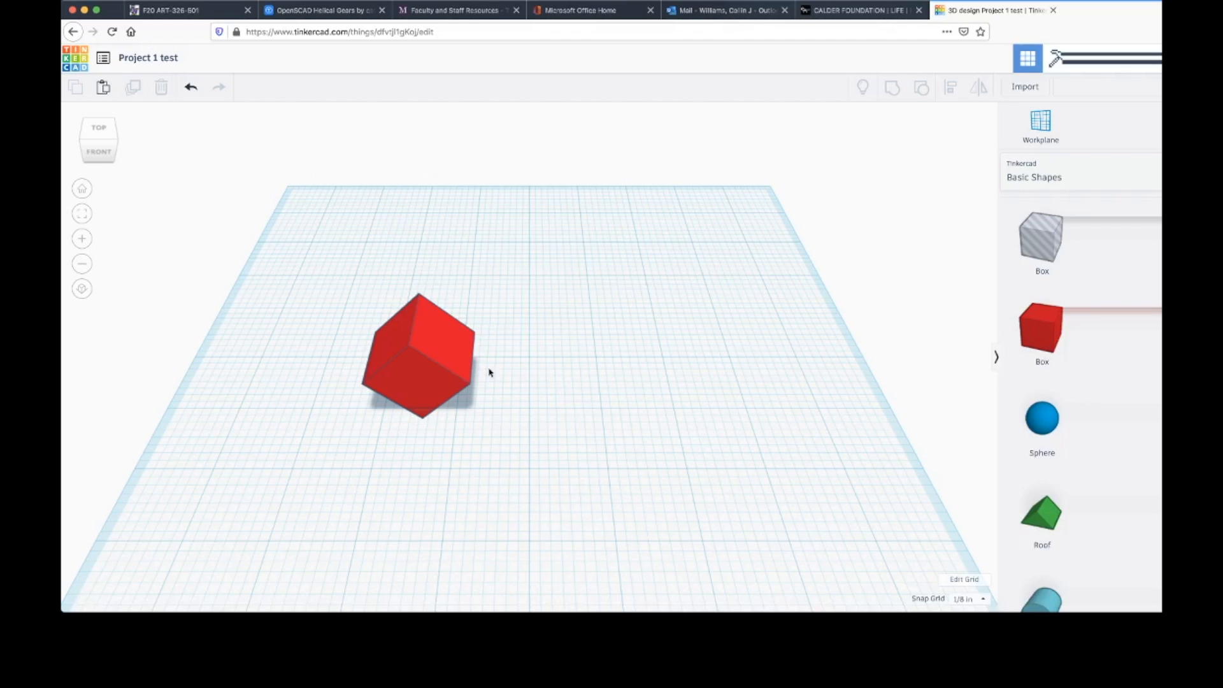
# Rotate the tilted red box about its vertical axis on the workplane, and inspect it from above and from the side.
pyautogui.click(421, 403)
pyautogui.moveTo(427, 424)
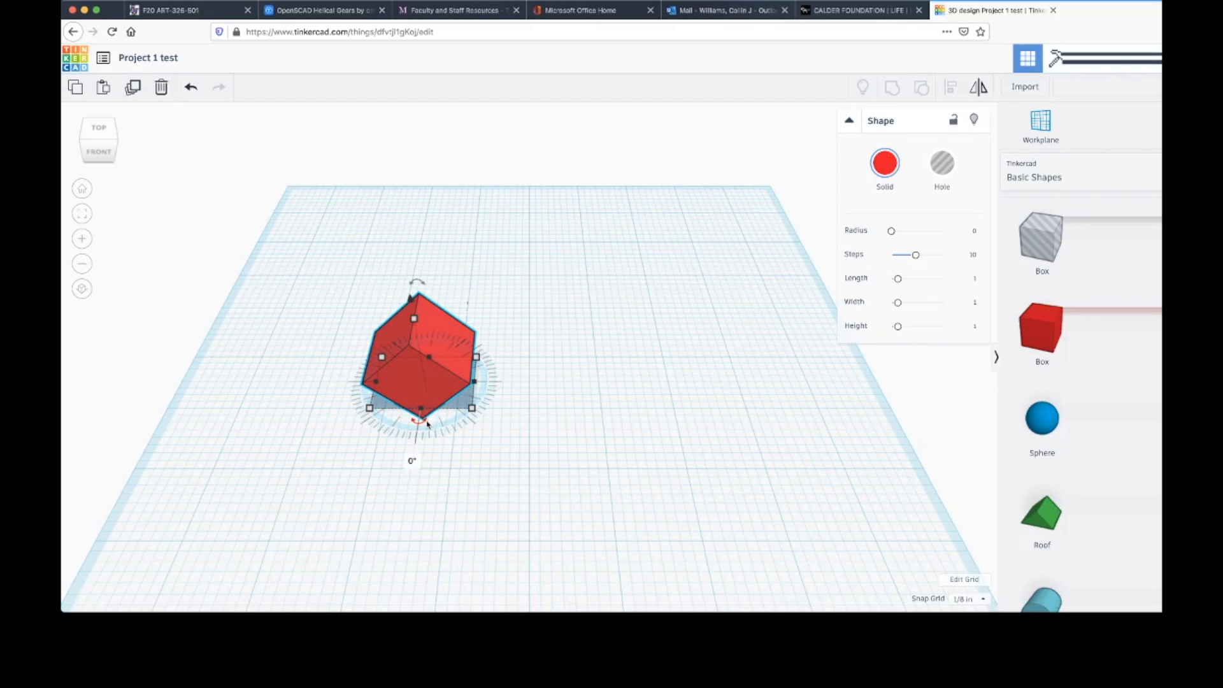
pyautogui.moveTo(428, 424); pyautogui.dragTo(382, 419)
pyautogui.click(570, 360)
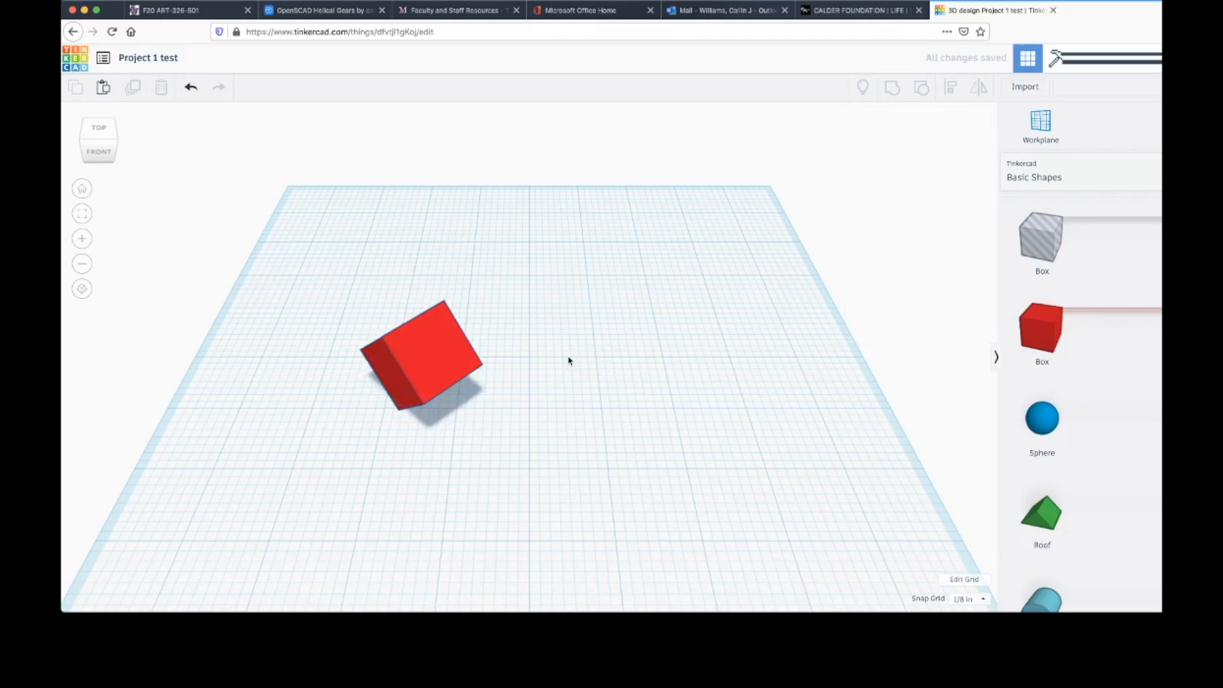
pyautogui.click(105, 156)
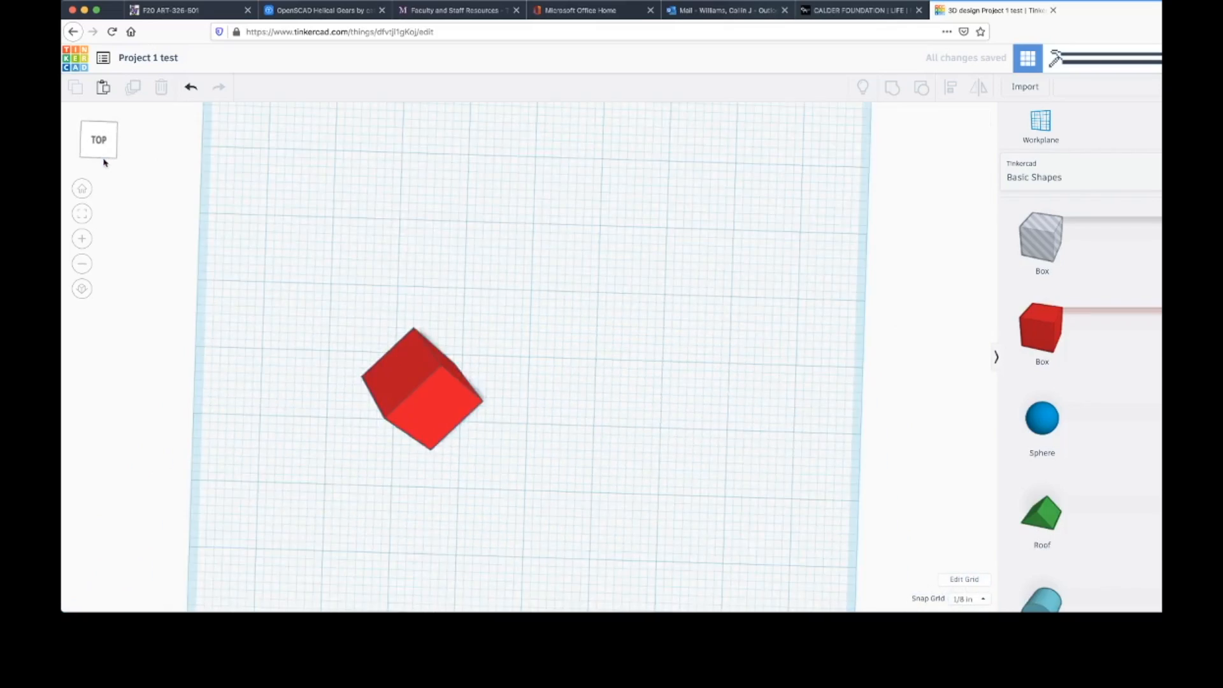
pyautogui.moveTo(104, 162)
pyautogui.mouseDown()
pyautogui.moveTo(108, 128)
pyautogui.moveTo(126, 131)
pyautogui.moveTo(125, 146)
pyautogui.moveTo(140, 147)
pyautogui.moveTo(85, 151)
pyautogui.mouseUp()
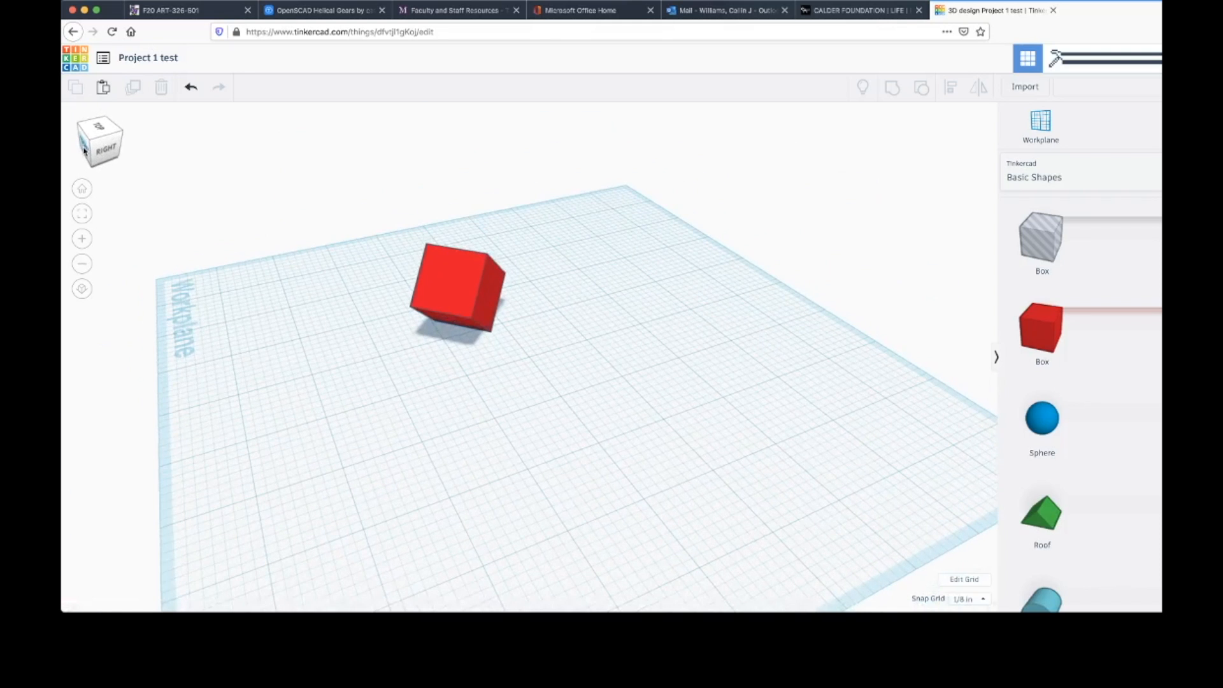
pyautogui.click(82, 190)
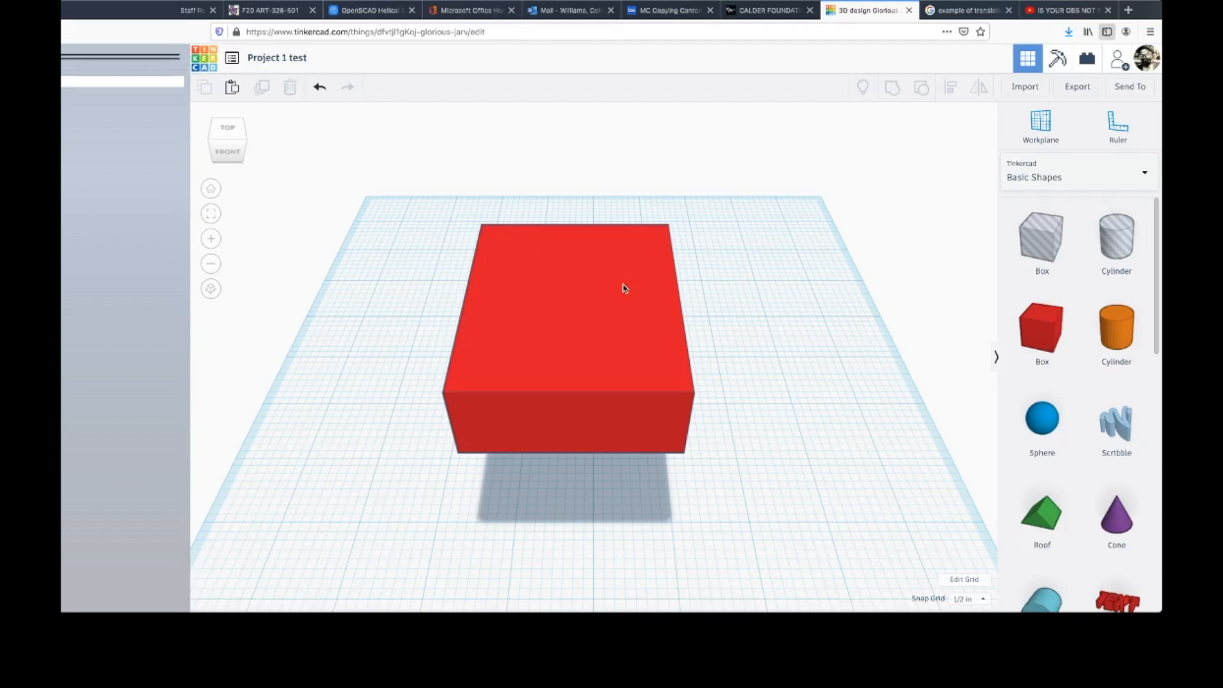
# Delete the large raised red box, and place a default solid red box left of the workplane's centre.
pyautogui.click(617, 366)
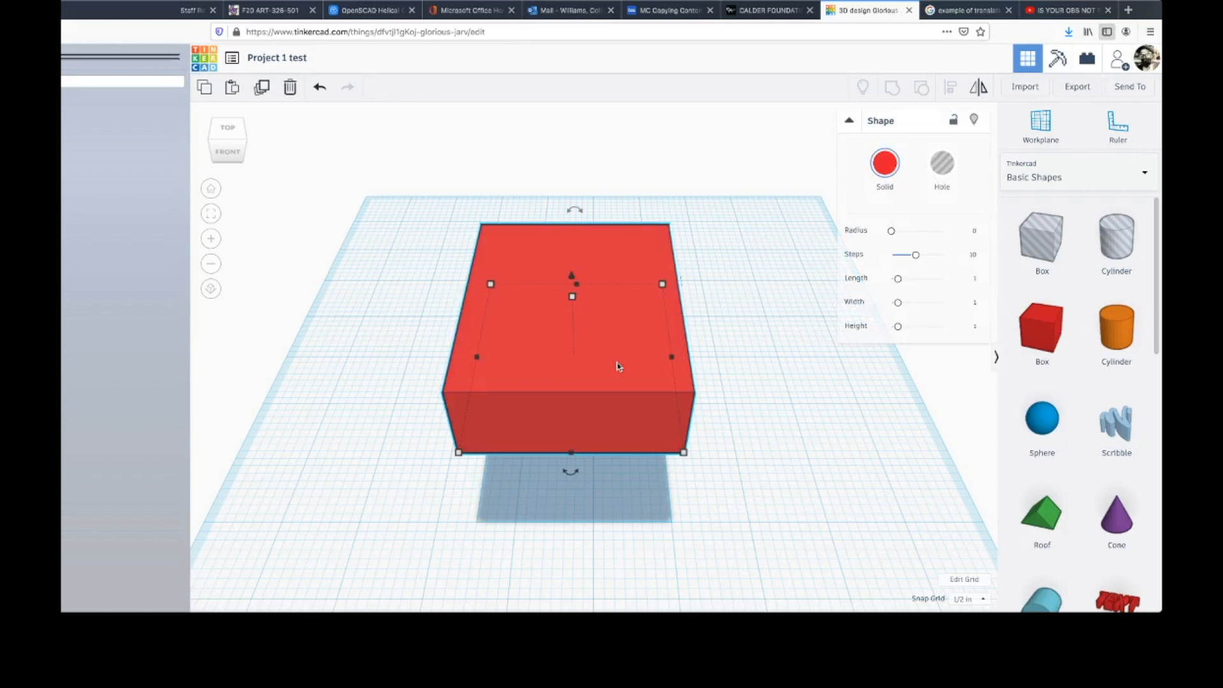
pyautogui.press('Delete')
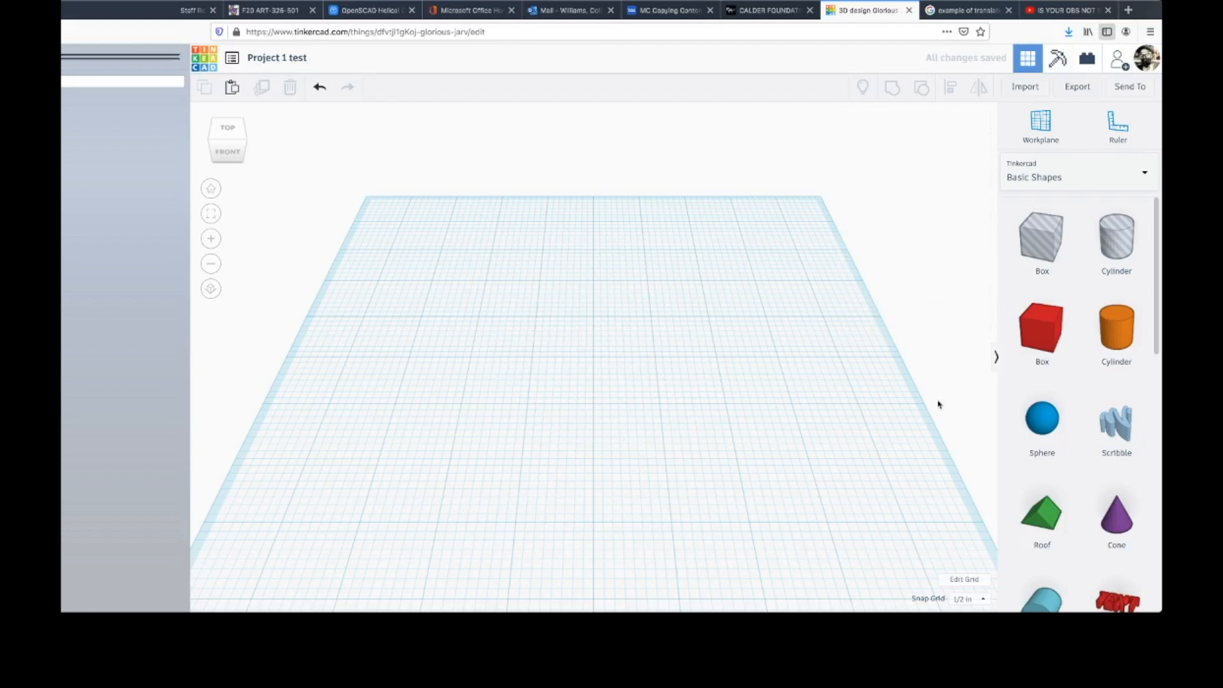
pyautogui.moveTo(1041, 335); pyautogui.dragTo(423, 389)
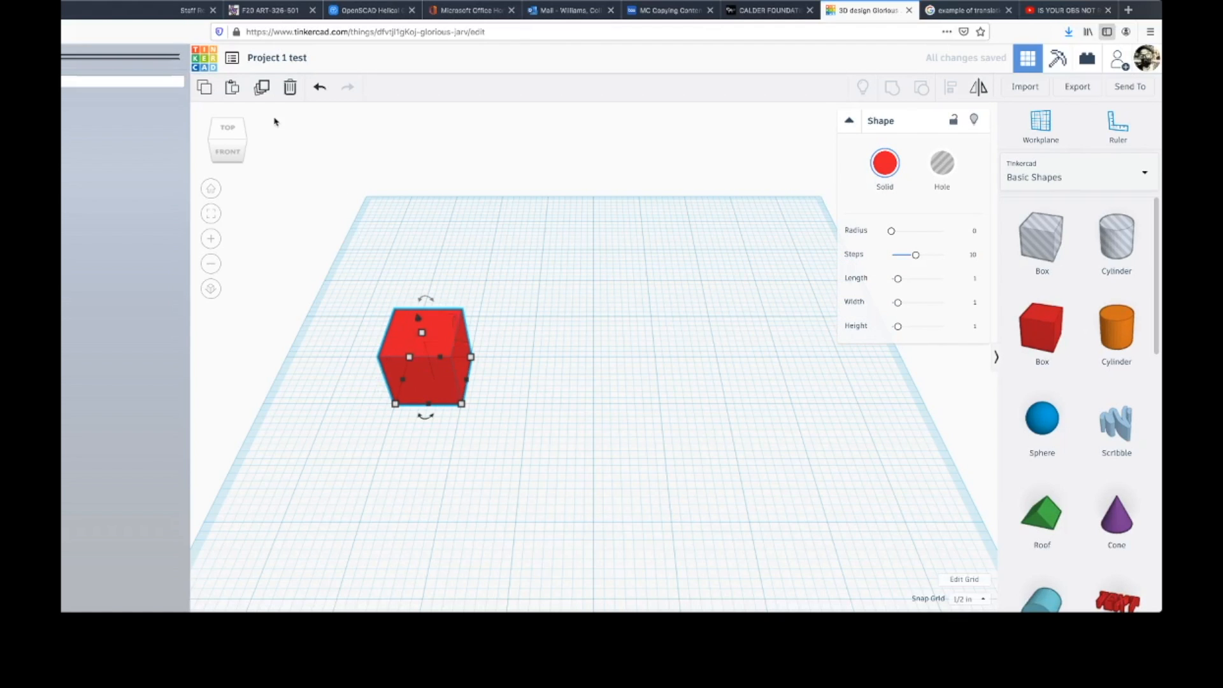
# Copy and paste the red box, setting the copy just to the right of the original, and delete the copy.
pyautogui.click(205, 88)
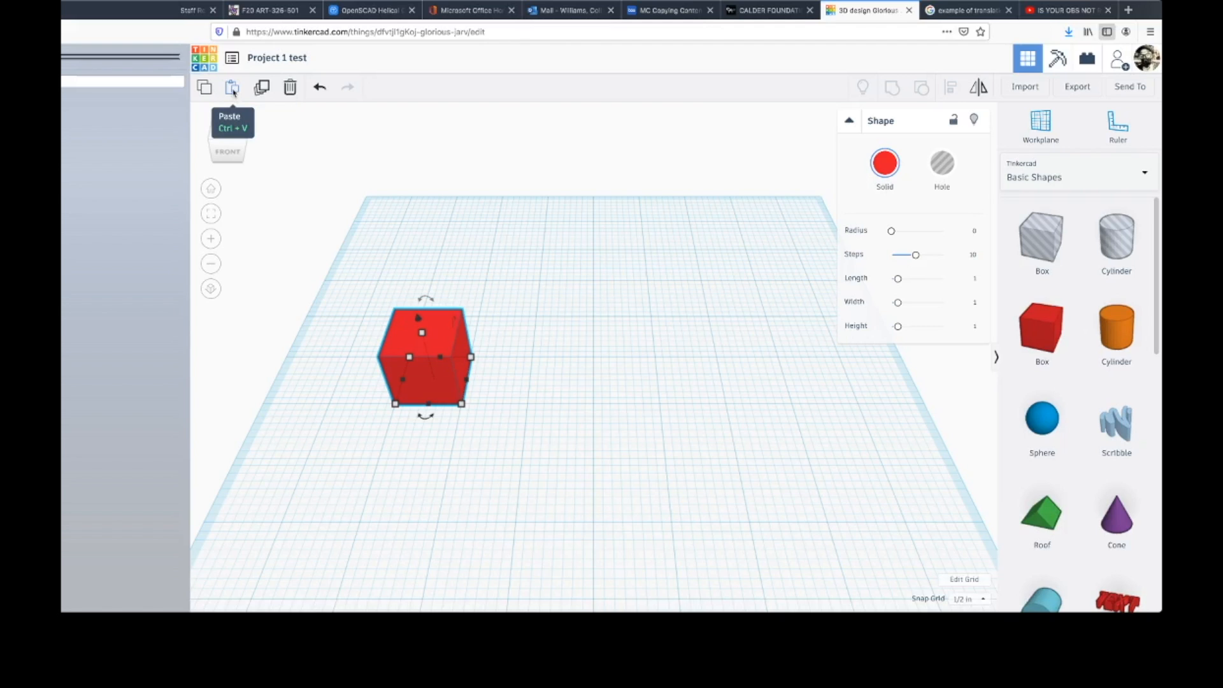
pyautogui.click(233, 89)
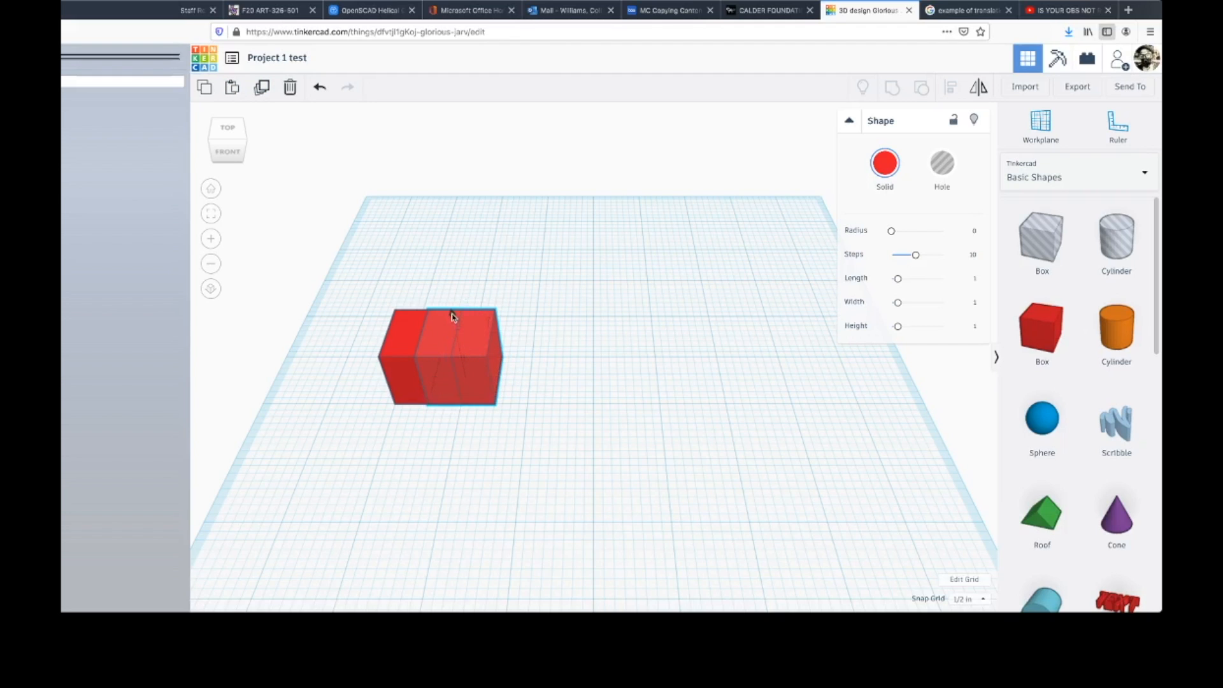
pyautogui.moveTo(486, 319); pyautogui.dragTo(542, 307)
pyautogui.moveTo(517, 223); pyautogui.dragTo(520, 307)
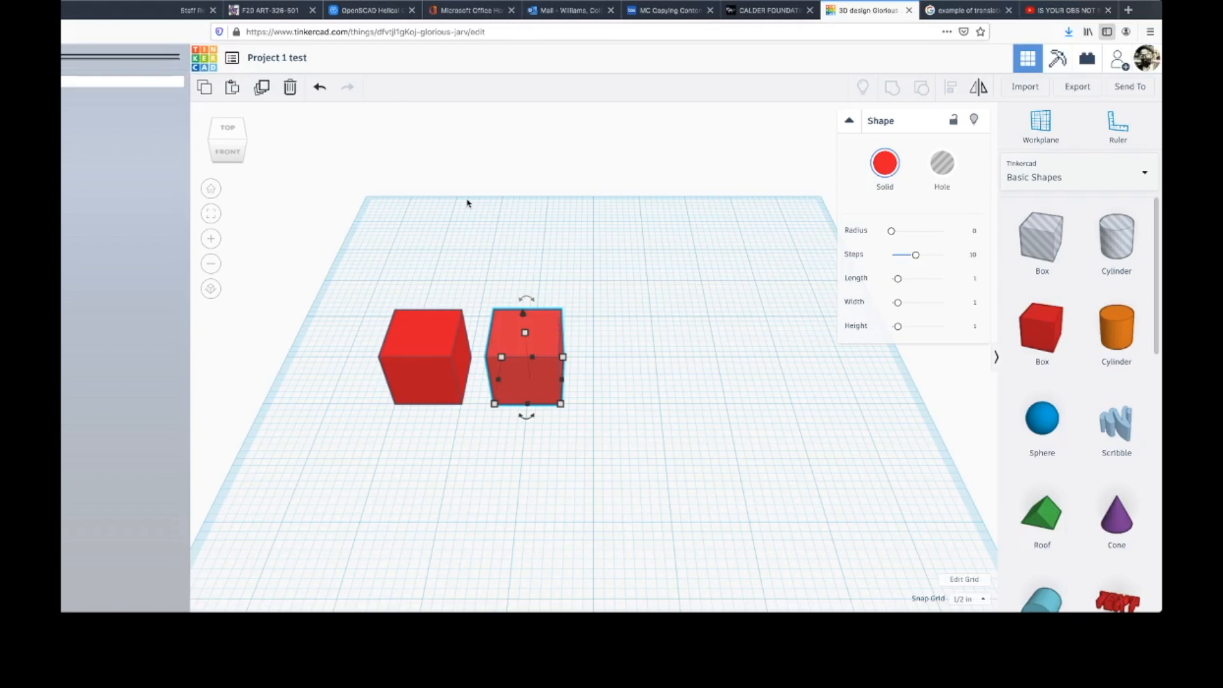
pyautogui.click(290, 89)
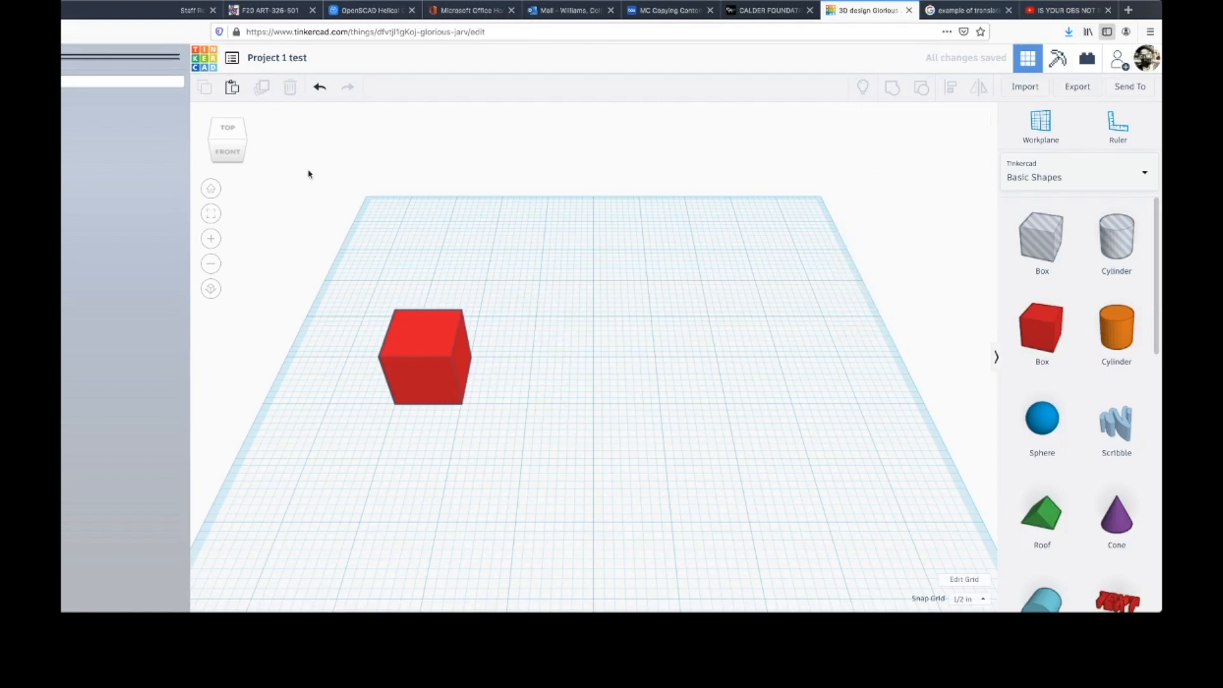
# Duplicate the red box in place, move the duplicate to the right of the original, and delete it.
pyautogui.click(415, 332)
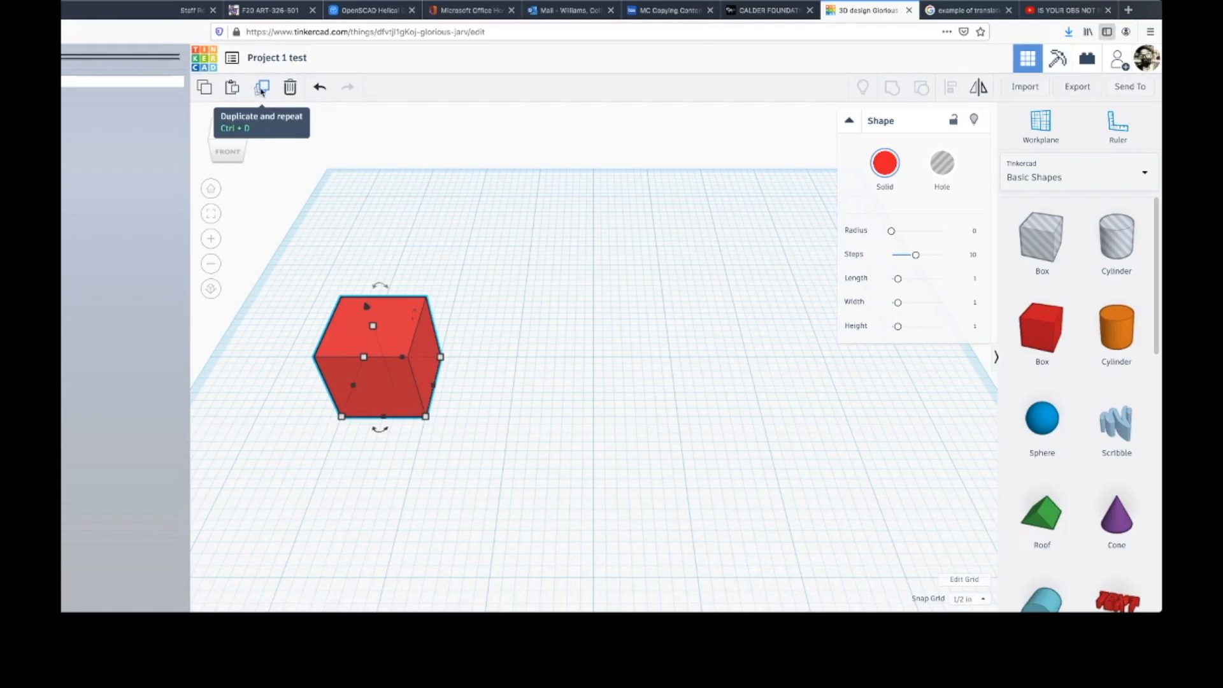
pyautogui.click(261, 90)
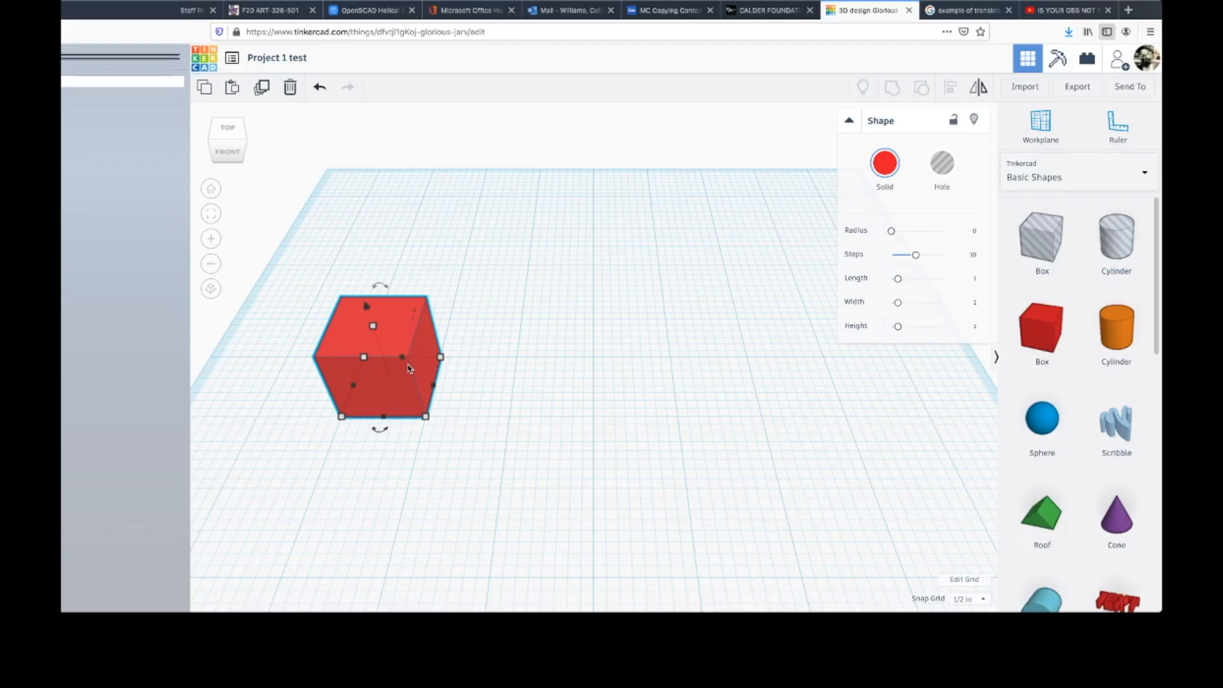
pyautogui.moveTo(411, 367); pyautogui.dragTo(536, 367)
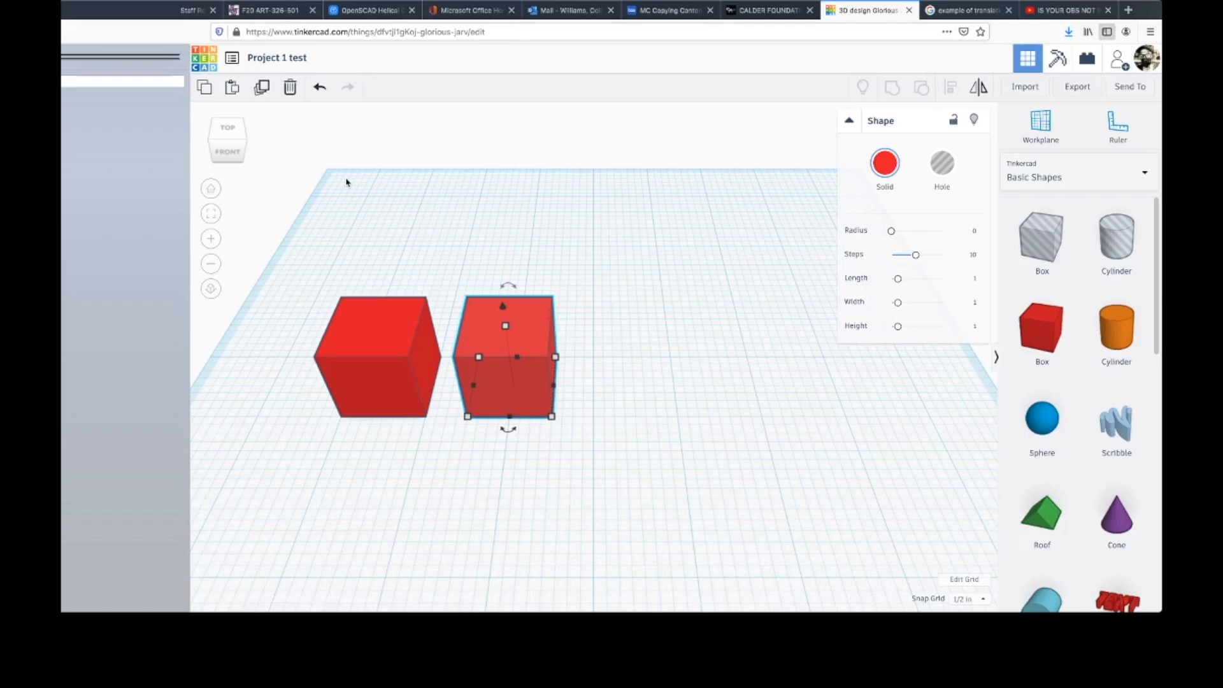
pyautogui.press('Delete')
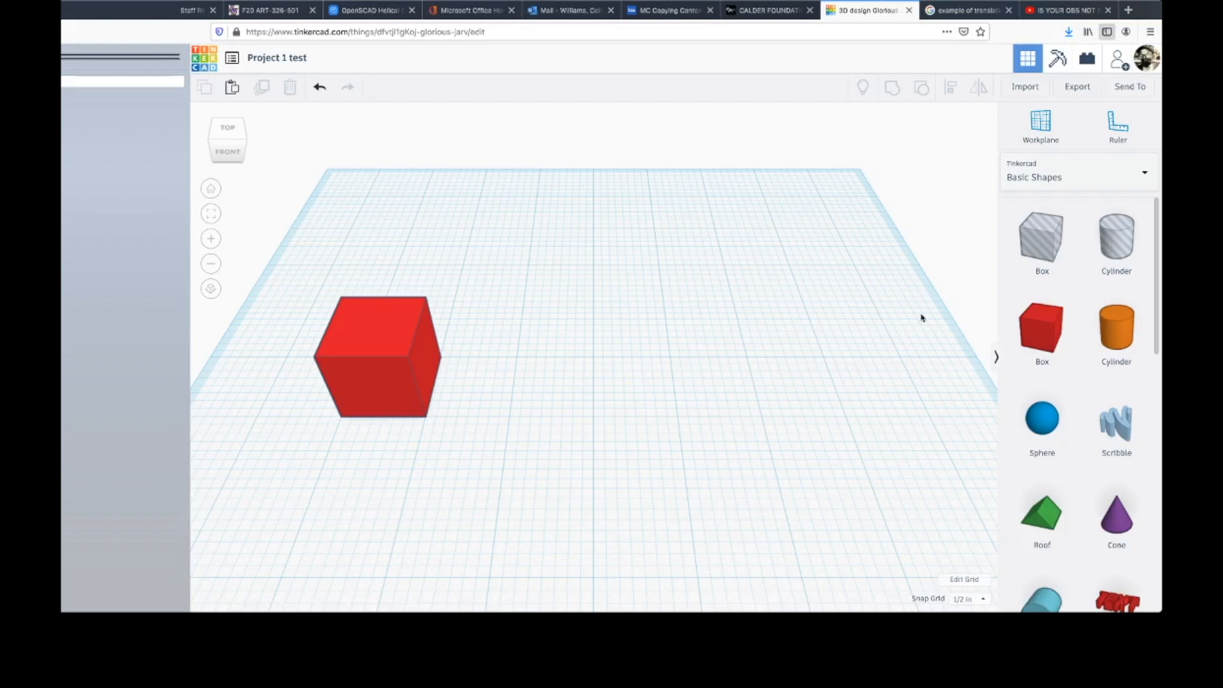
# Place two more solid red boxes, one behind the workplane's centre and one toward its front right.
pyautogui.moveTo(1049, 340); pyautogui.dragTo(565, 329)
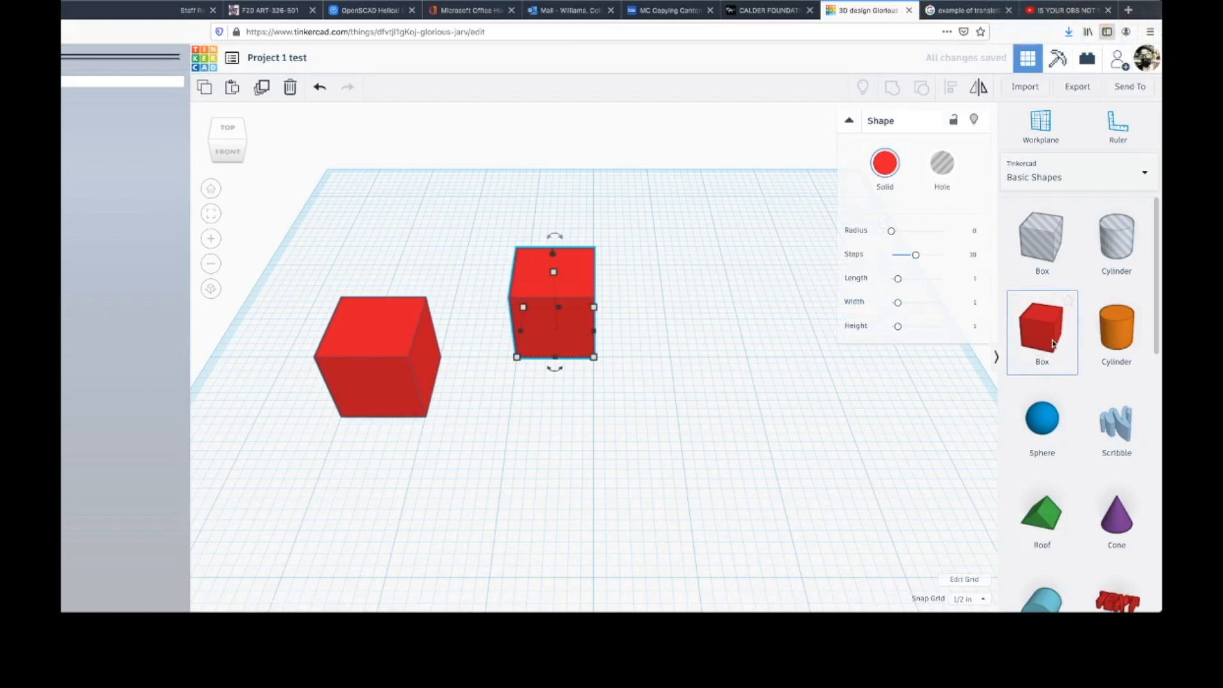
pyautogui.moveTo(1038, 355); pyautogui.dragTo(689, 418)
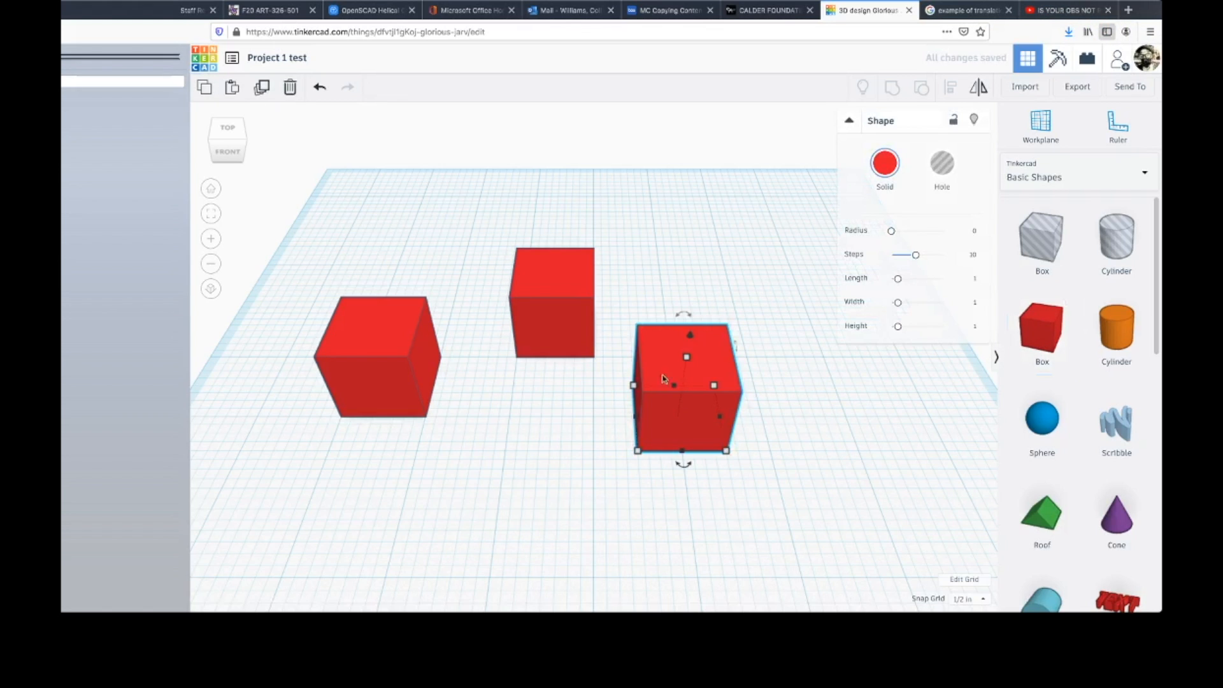
# Align all three red boxes by their front edges and by their left edges, and deselect them.
pyautogui.keyDown('shift'); pyautogui.click(570, 330); pyautogui.keyUp('shift')
pyautogui.keyDown('shift'); pyautogui.click(395, 367); pyautogui.keyUp('shift')
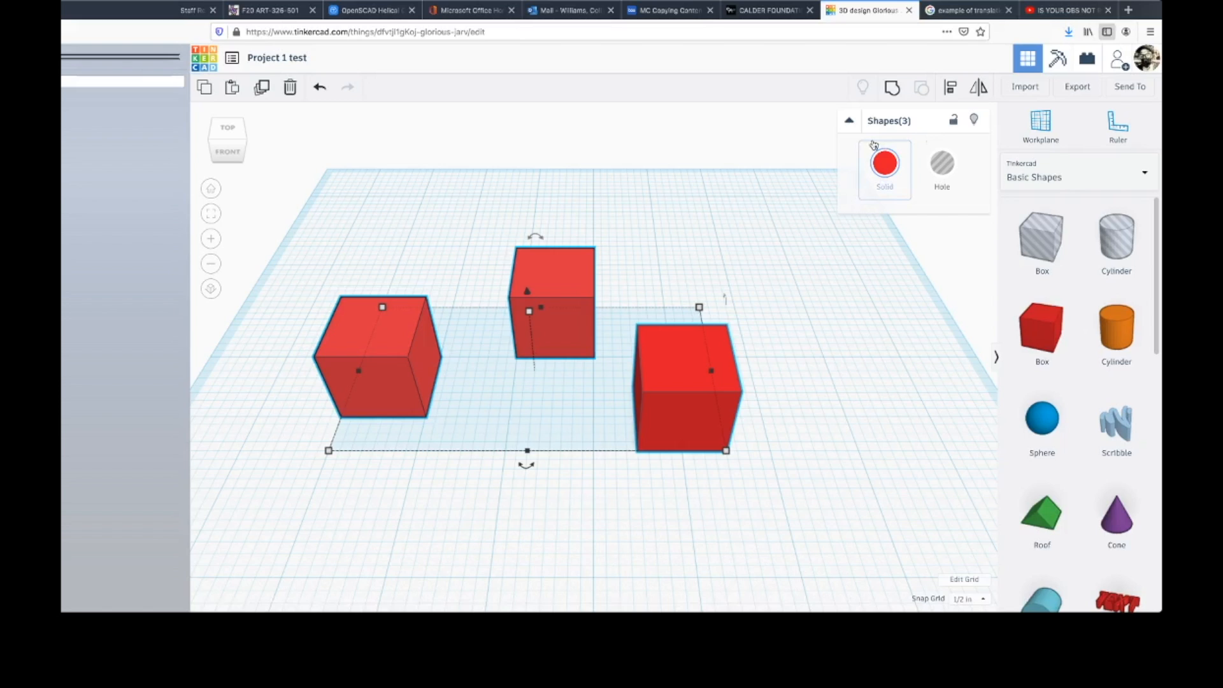
pyautogui.click(950, 90)
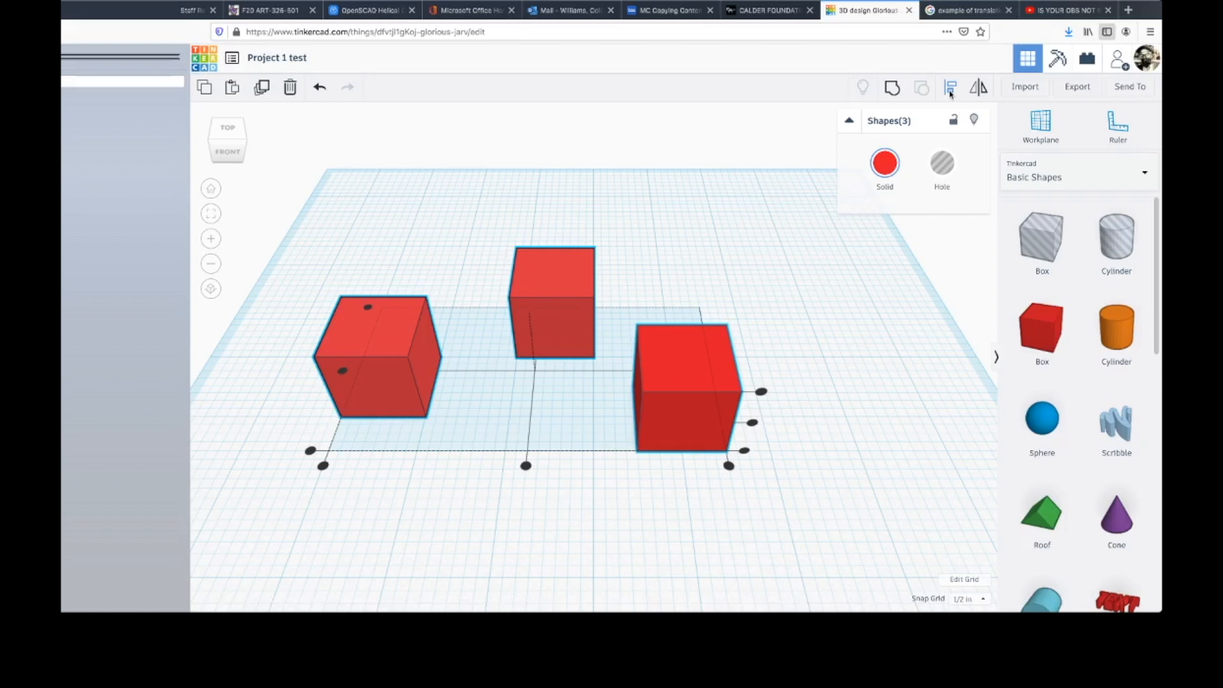
pyautogui.click(310, 450)
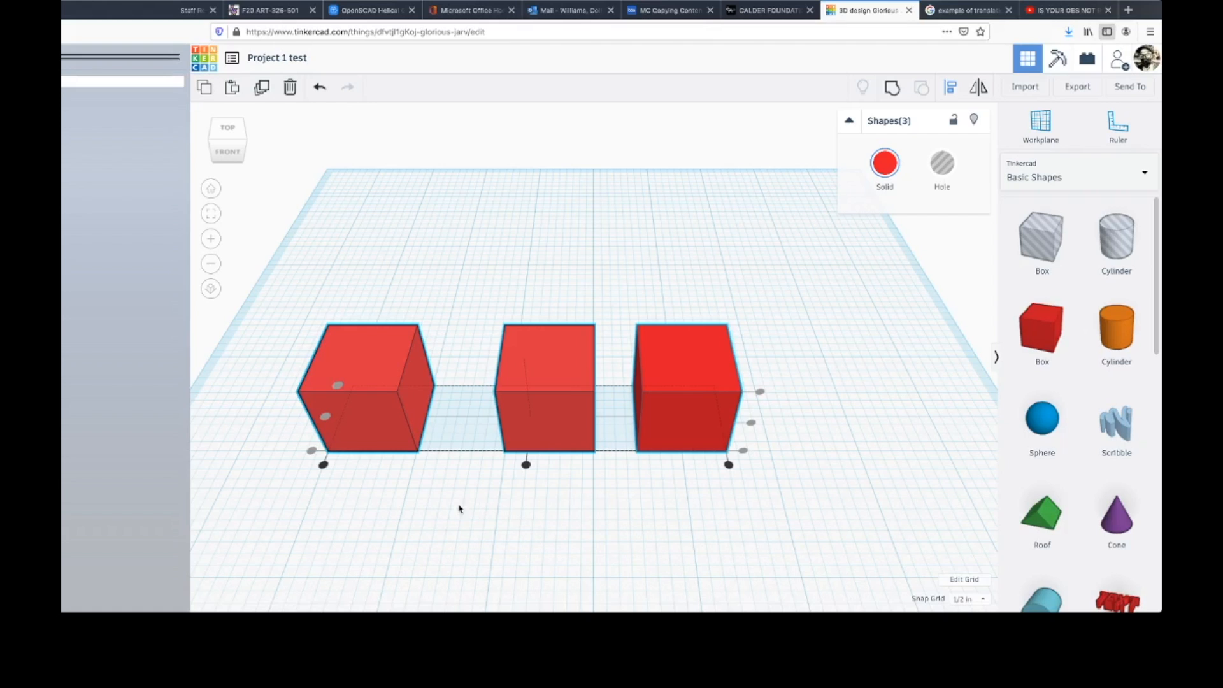
pyautogui.click(324, 466)
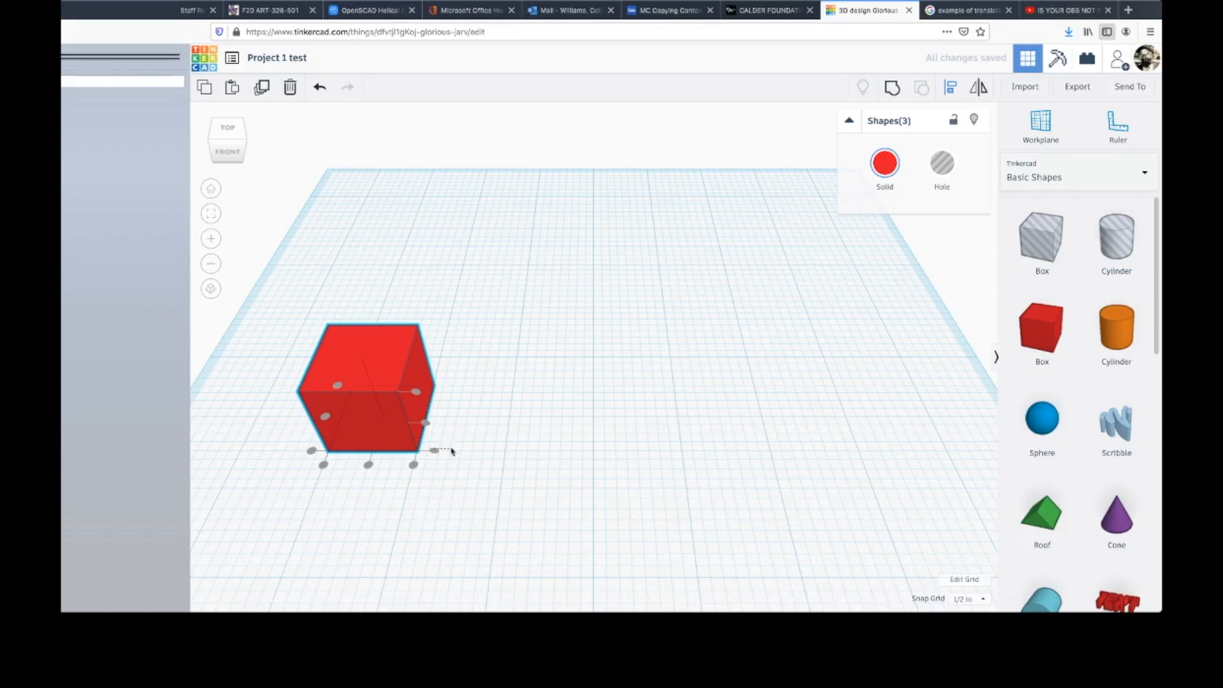
pyautogui.click(490, 451)
# Spread the stacked boxes into a row, moving one box 2½ in to the right and another farther right.
pyautogui.moveTo(404, 429); pyautogui.dragTo(609, 424)
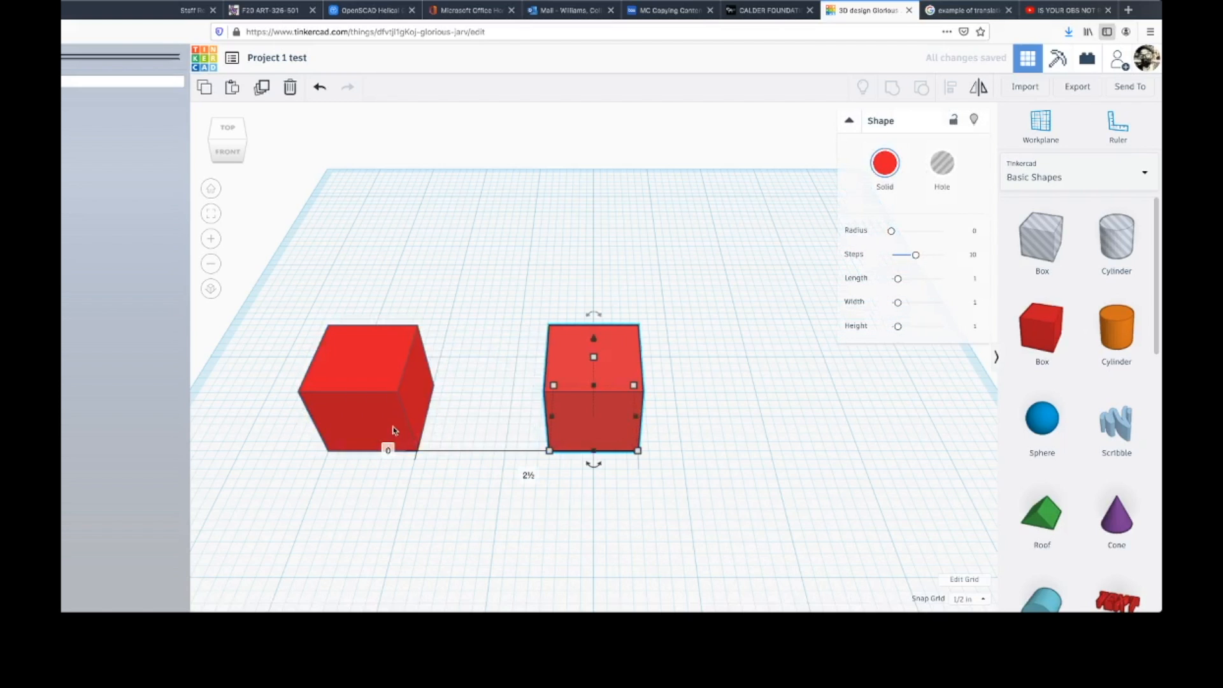
pyautogui.click(388, 440)
pyautogui.keyDown('alt'); pyautogui.moveTo(388, 439); pyautogui.dragTo(824, 437); pyautogui.keyUp('alt')
pyautogui.click(821, 436)
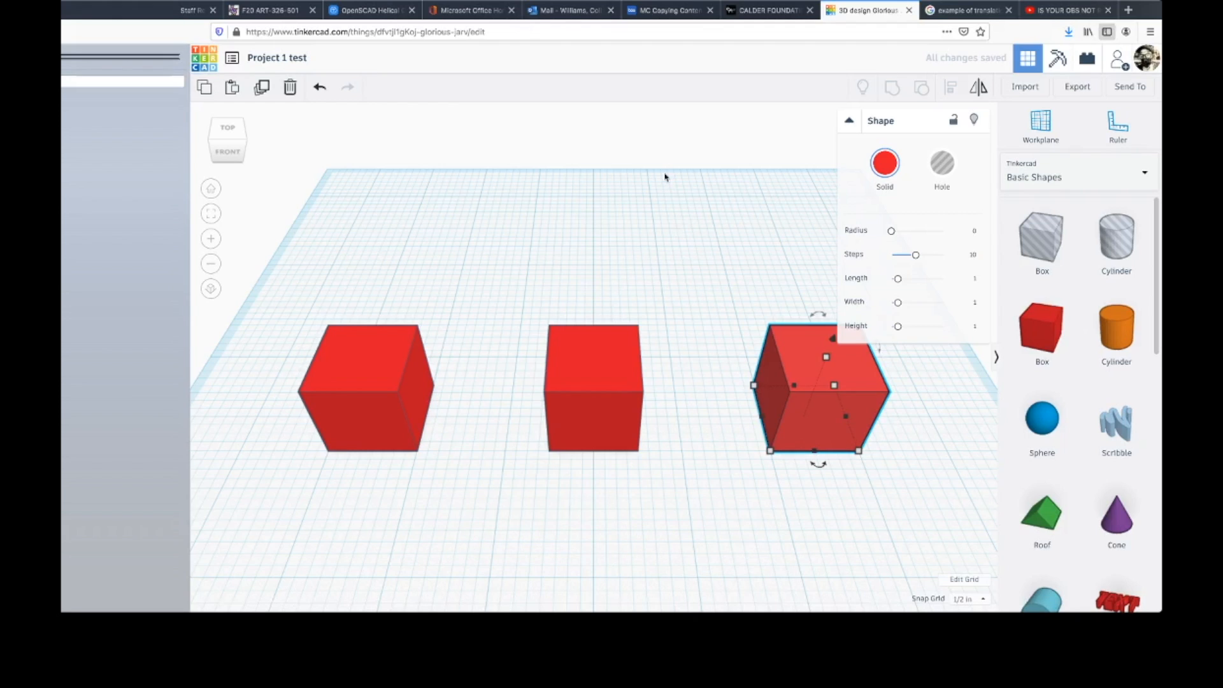
pyautogui.click(749, 117)
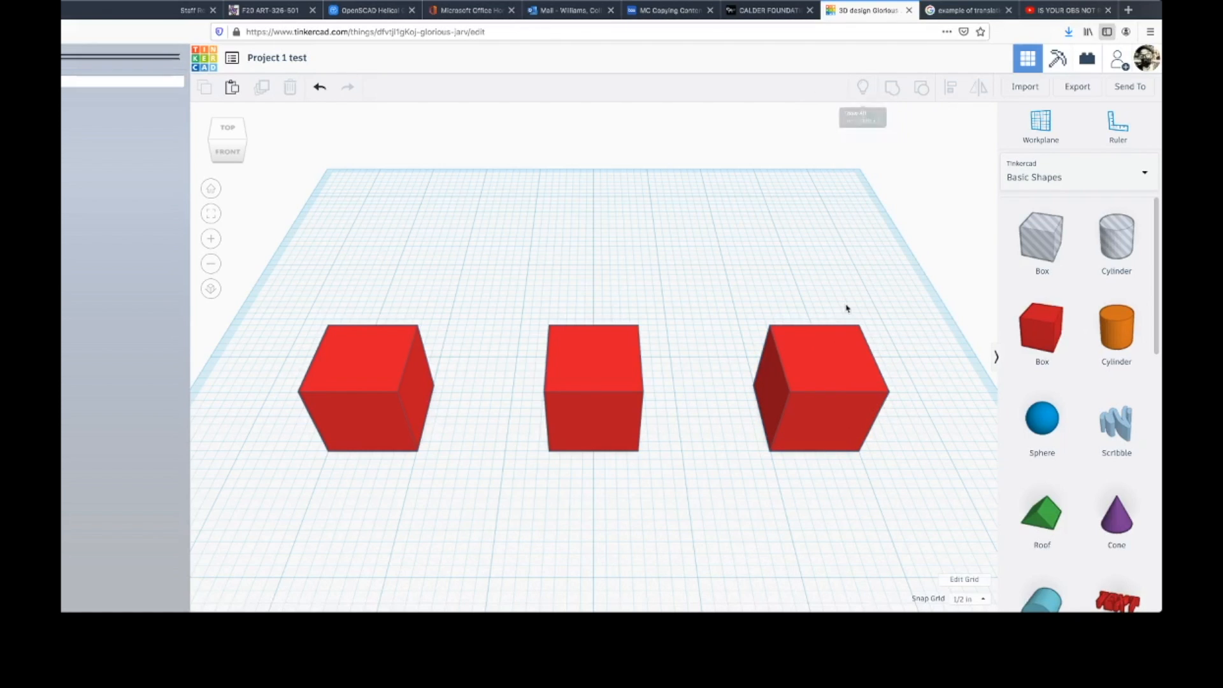
# Hide the rightmost red box, and show all hidden shapes again.
pyautogui.click(820, 415)
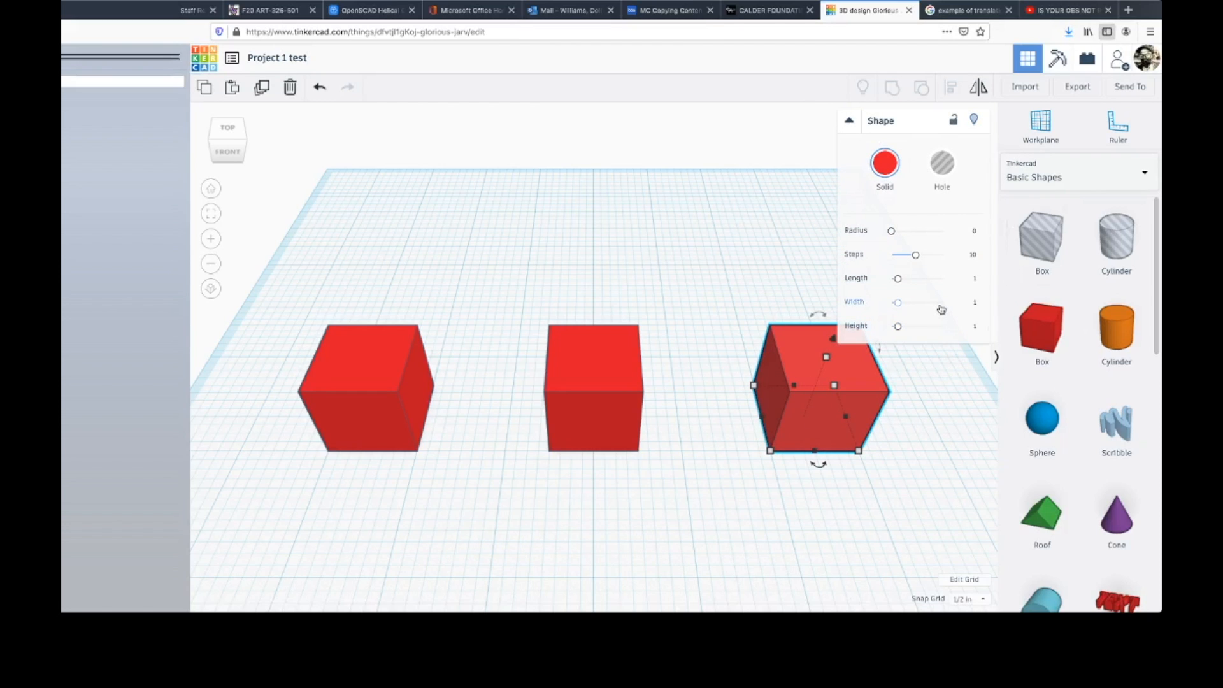
pyautogui.click(974, 122)
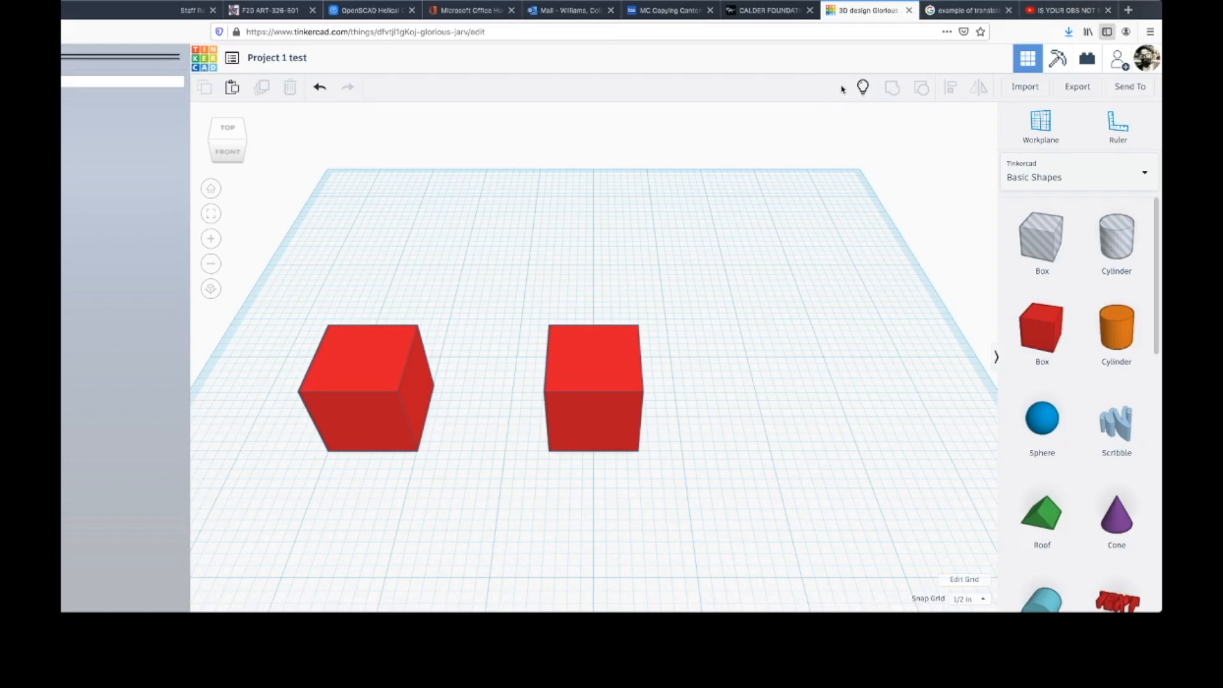
pyautogui.hotkey('ctrl', 'v')
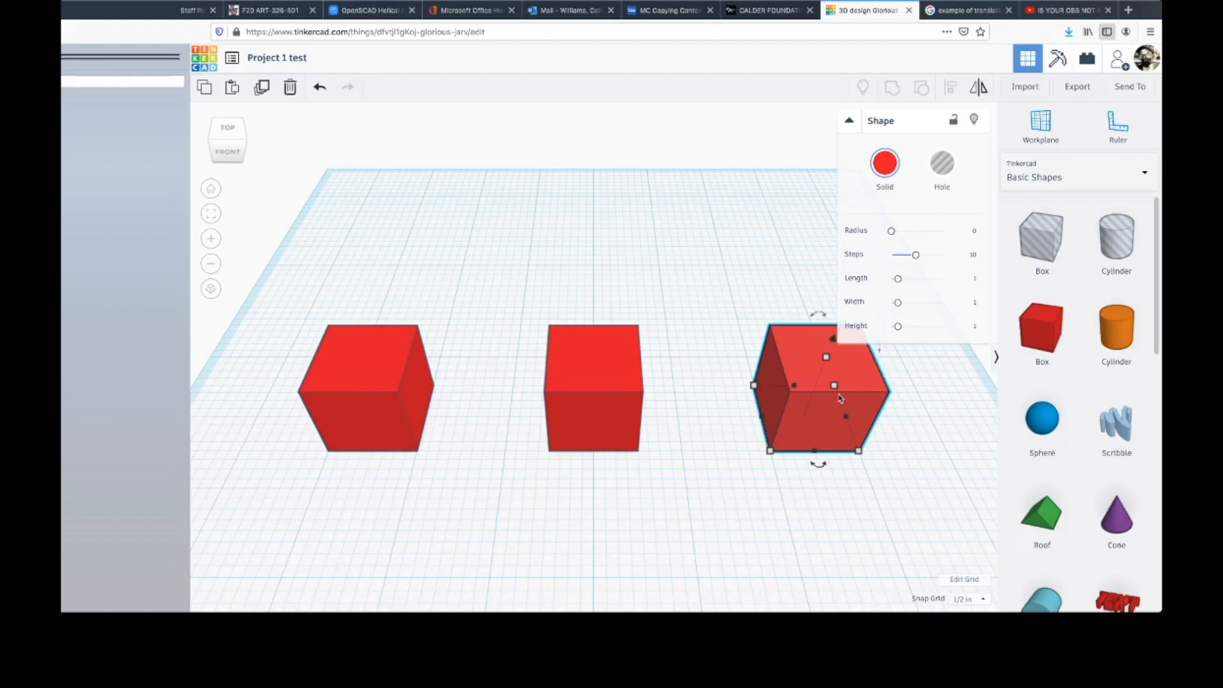
# Delete all three red boxes from the workplane, and browse further down the basic shapes.
pyautogui.press('Delete')
pyautogui.click(569, 409)
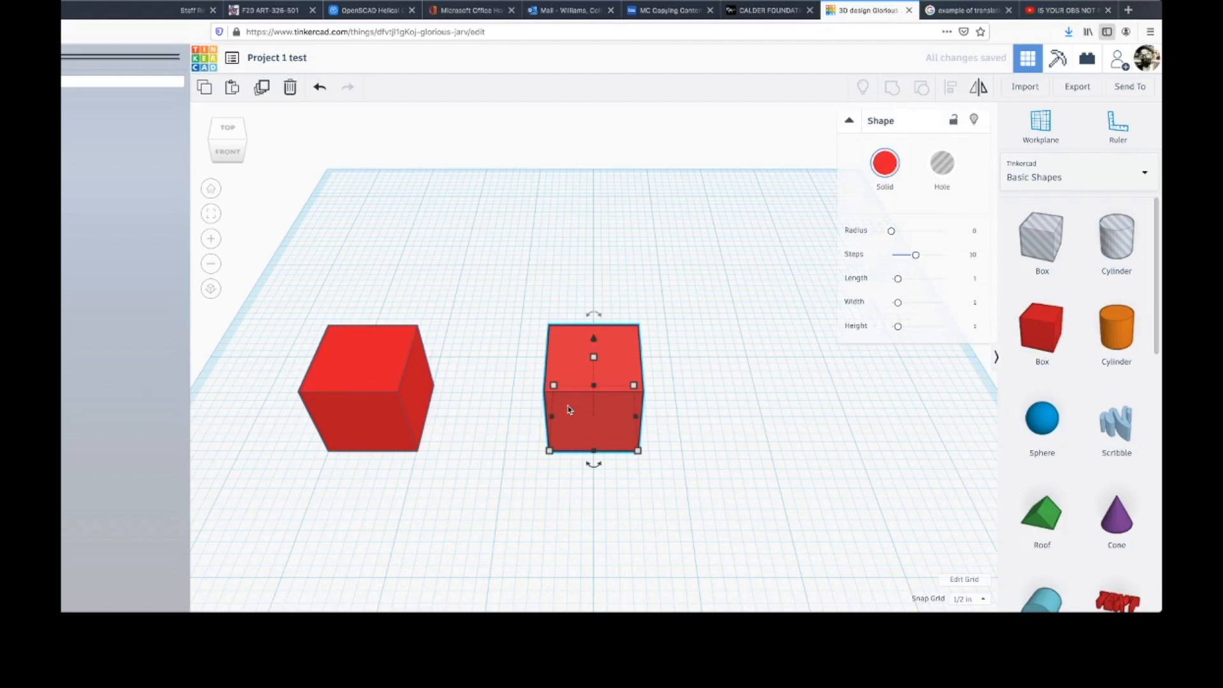
pyautogui.press('Delete')
pyautogui.click(392, 416)
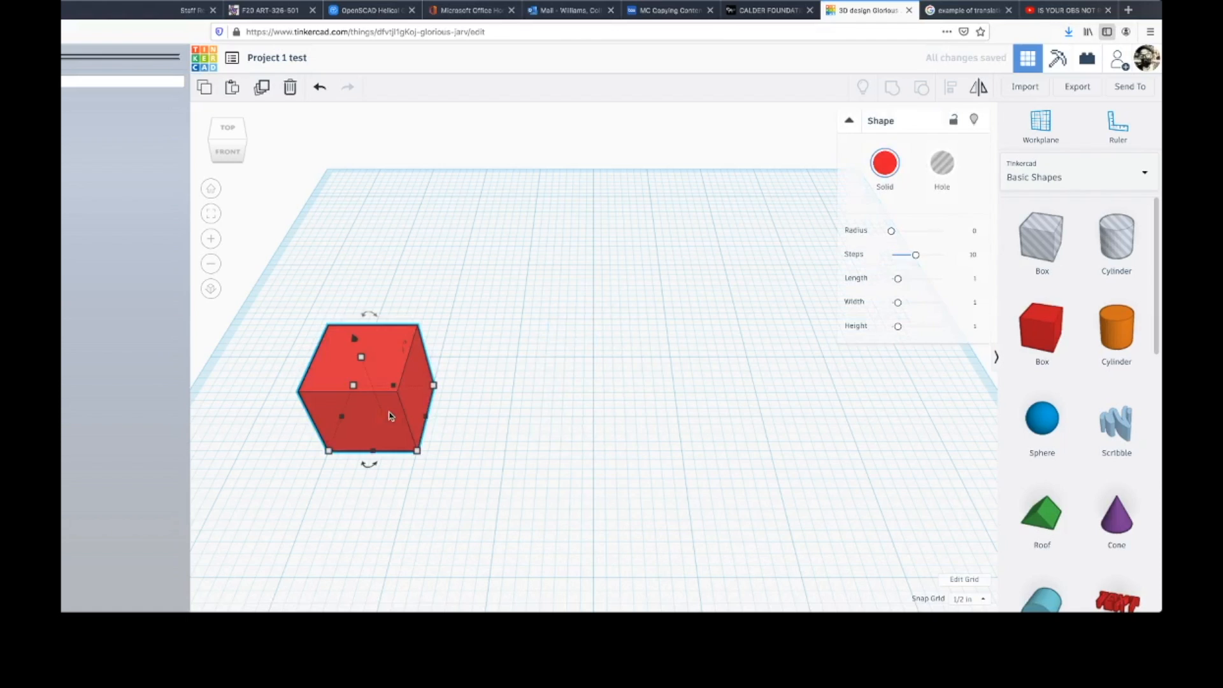
pyautogui.press('Delete')
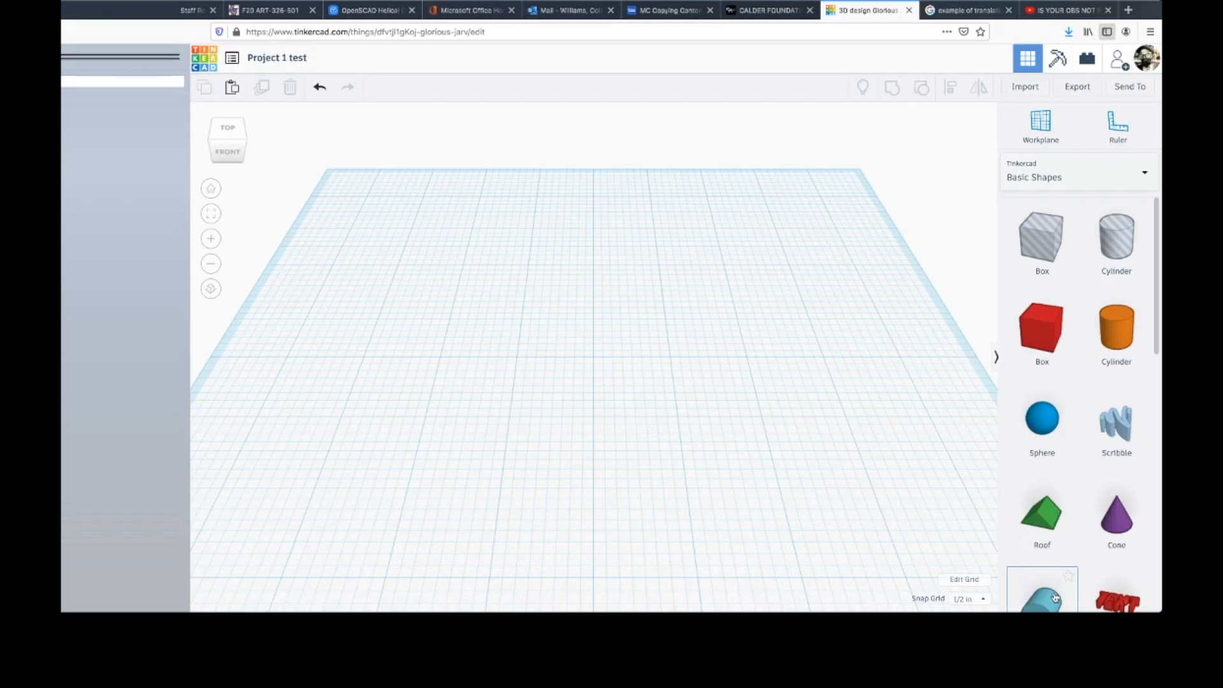
pyautogui.scroll(-3, 1090, 469)
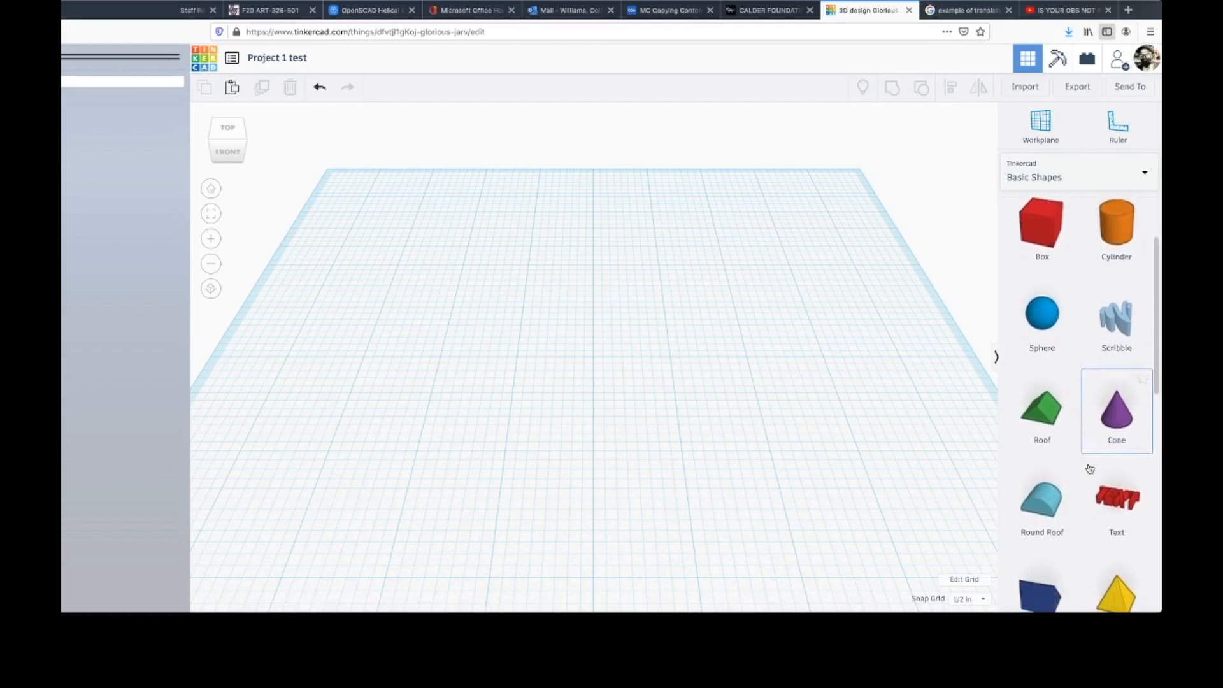
# Place a round roof near the back of the workplane and mirror it vertically.
pyautogui.moveTo(1038, 473); pyautogui.dragTo(537, 267)
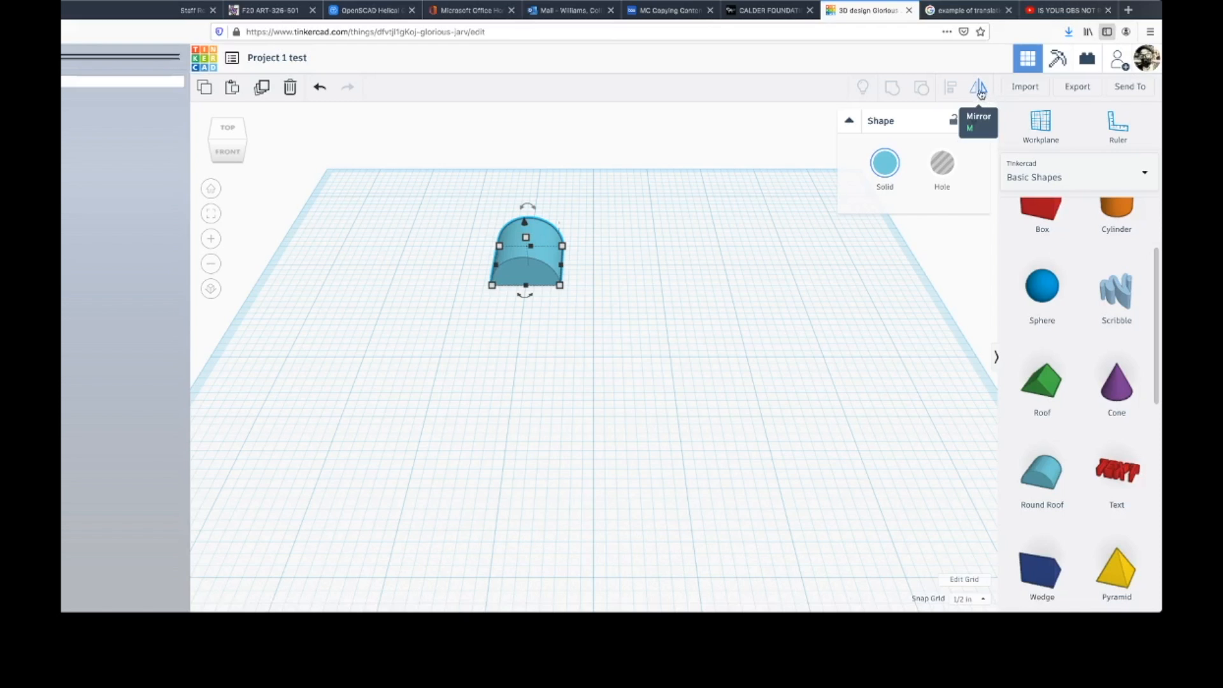
pyautogui.click(979, 90)
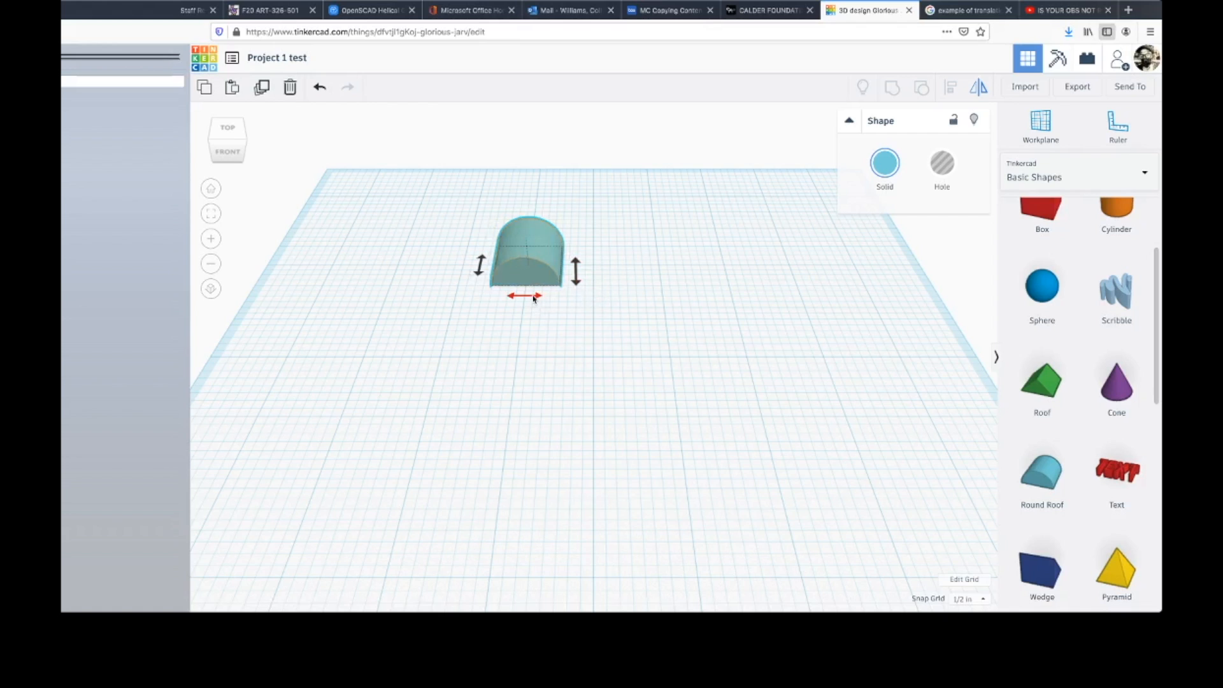
pyautogui.click(575, 278)
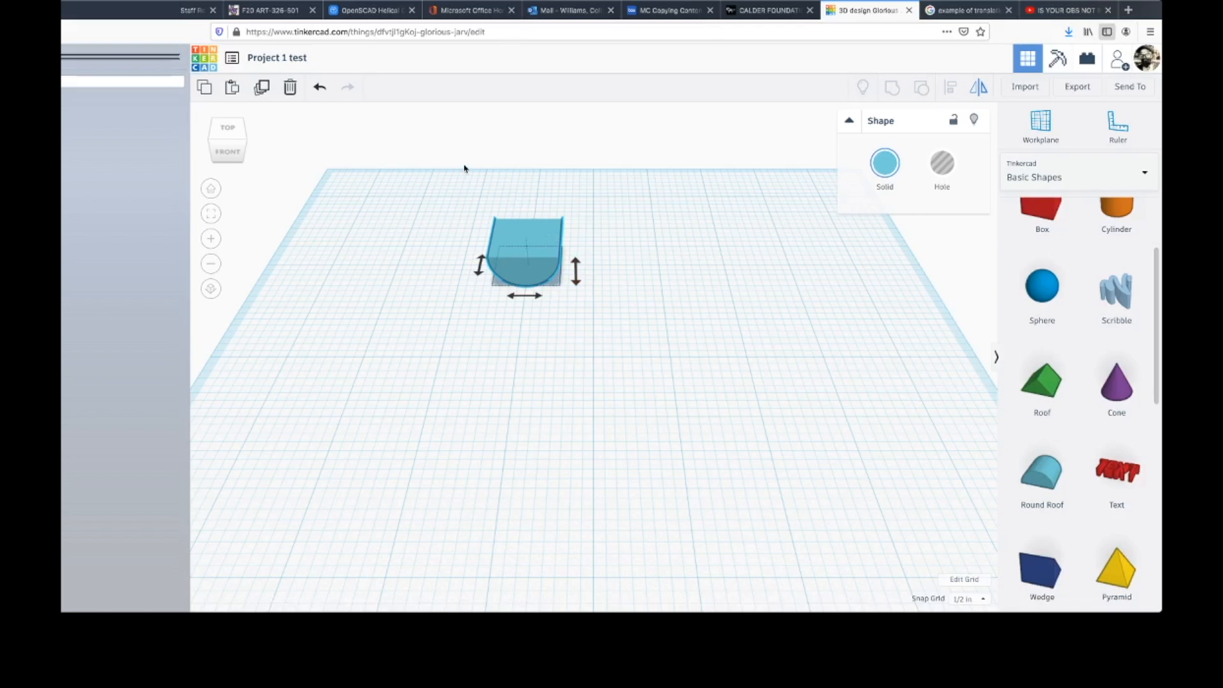
# Duplicate the upside-down round roof in place, mirror the copy vertically, and deselect it.
pyautogui.click(262, 89)
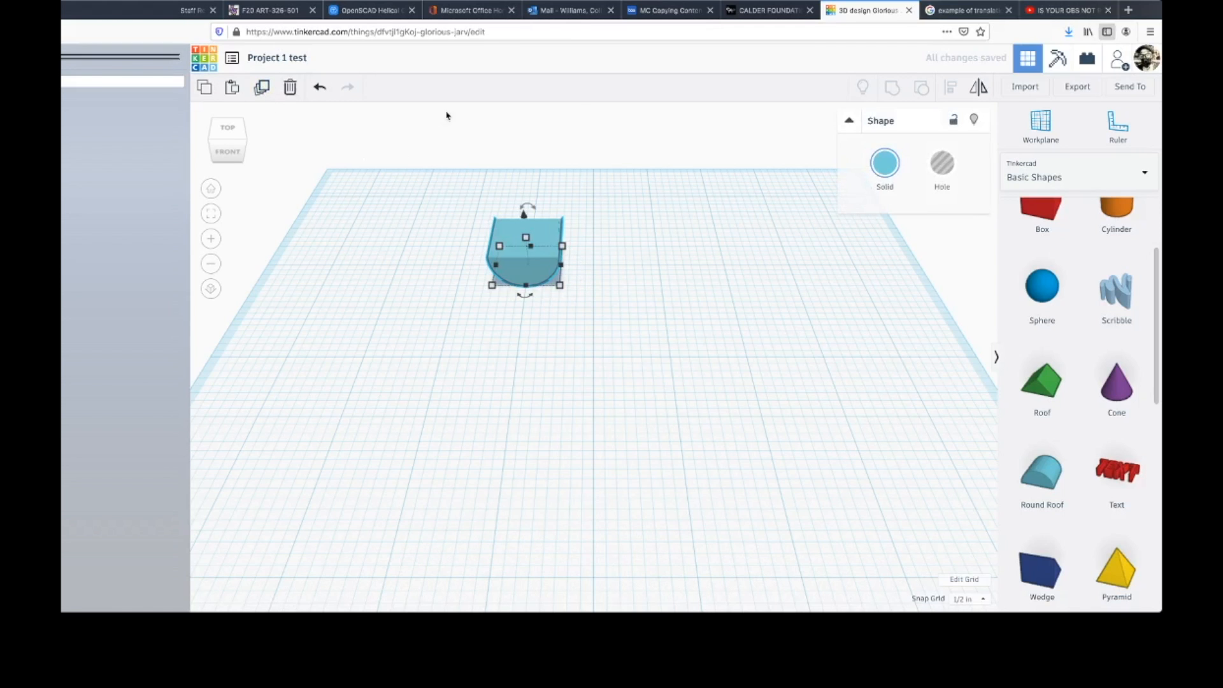
pyautogui.click(978, 88)
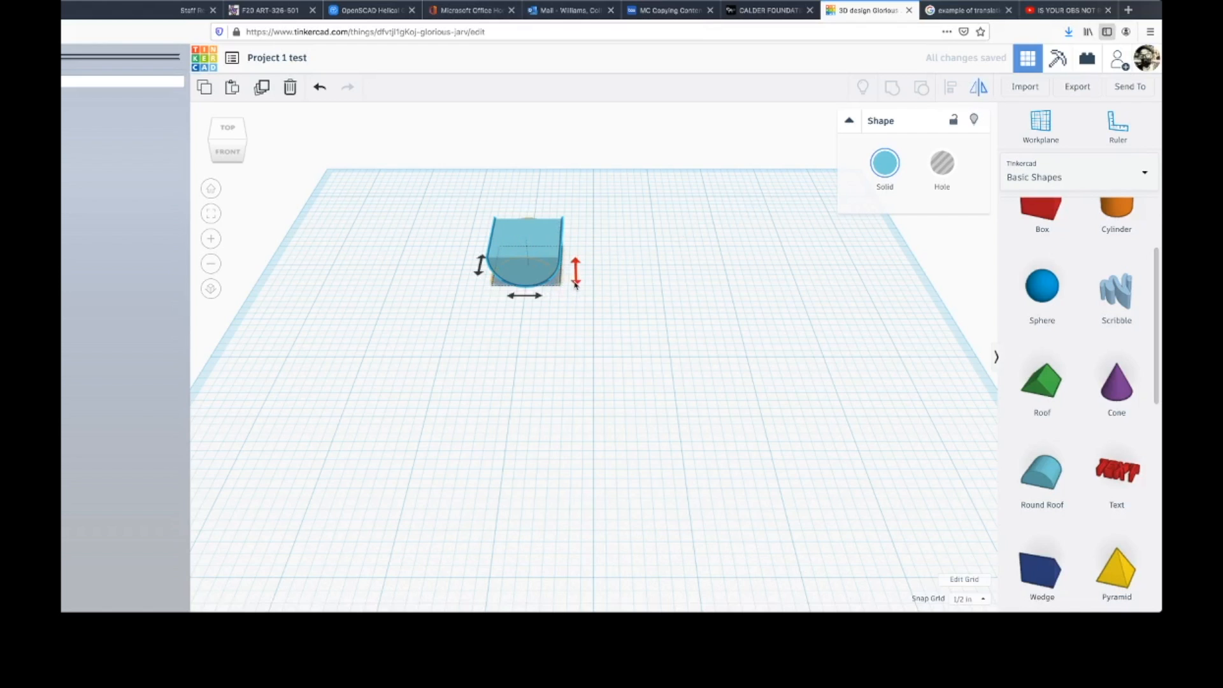
pyautogui.click(575, 280)
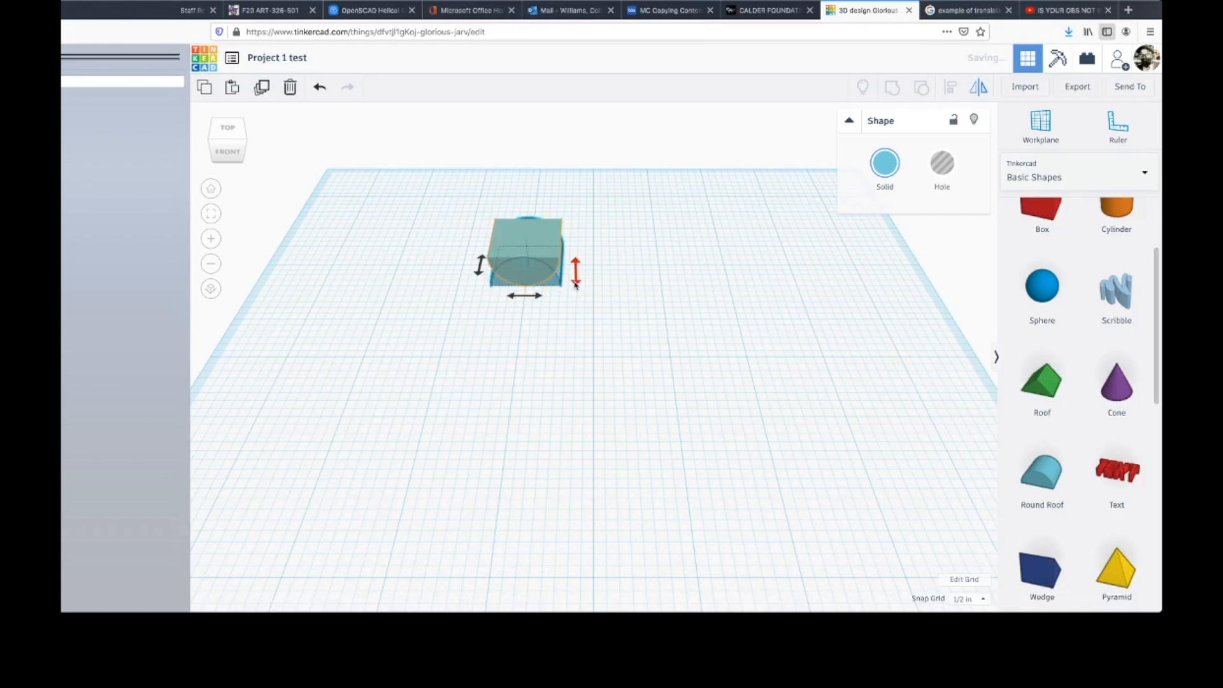
pyautogui.click(398, 242)
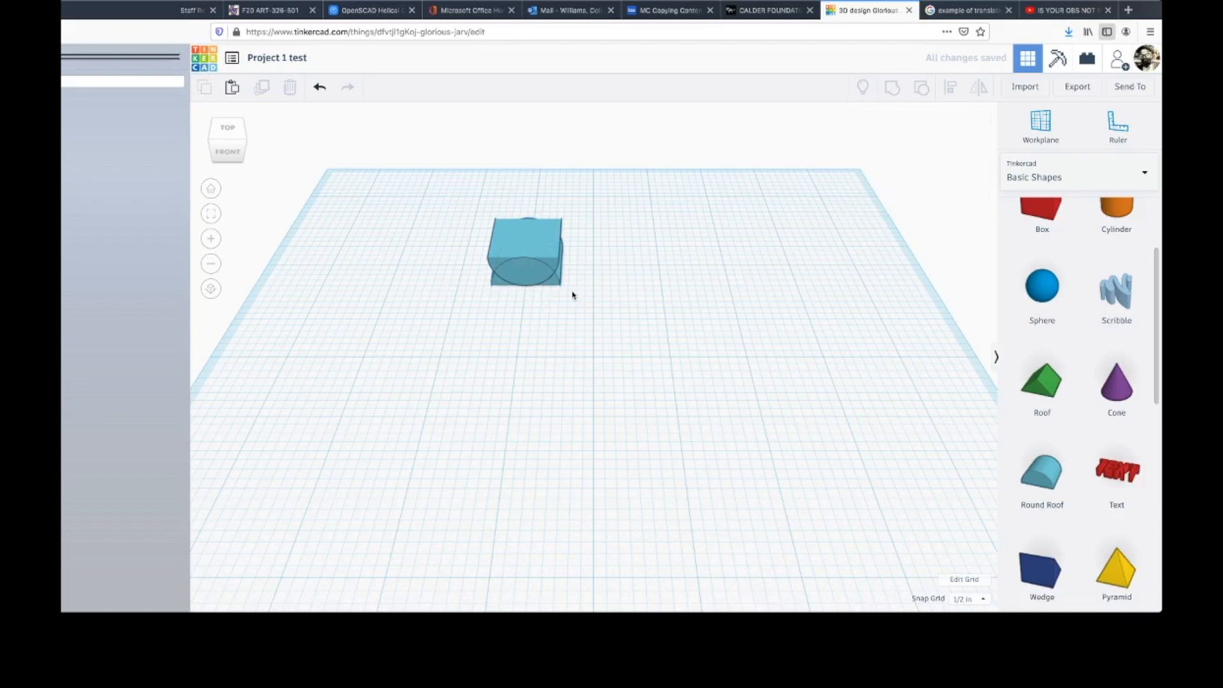
pyautogui.click(228, 152)
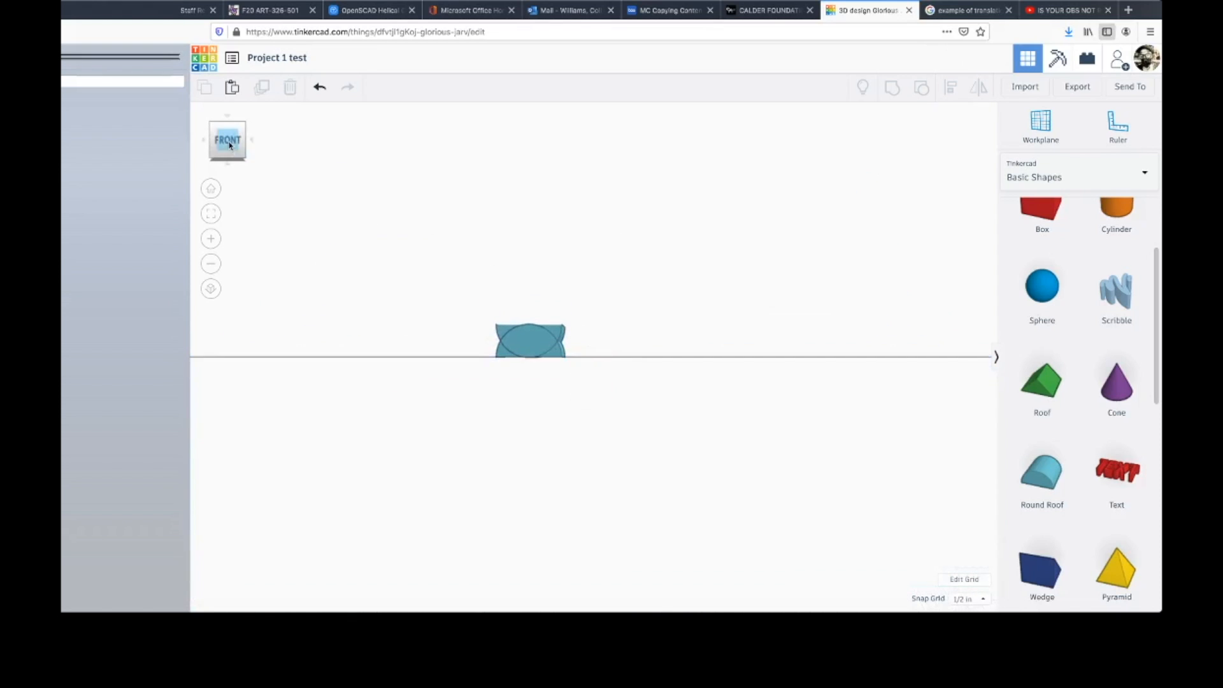
pyautogui.moveTo(230, 145); pyautogui.dragTo(279, 156)
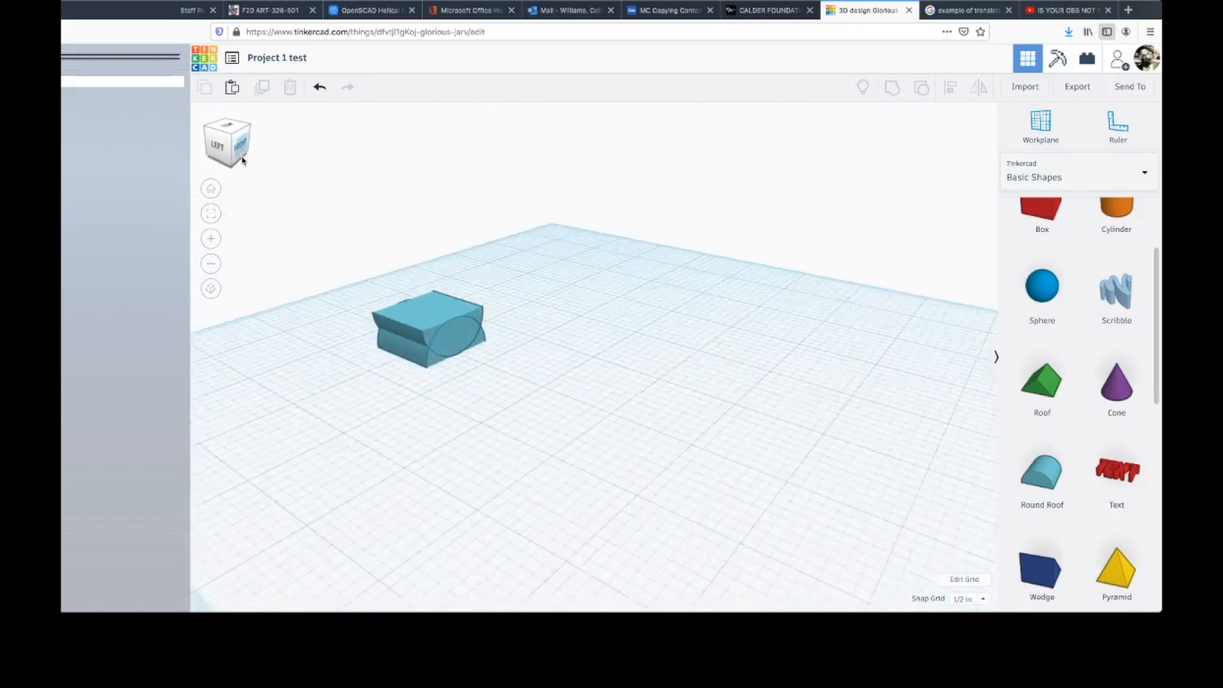
pyautogui.moveTo(229, 160); pyautogui.dragTo(331, 164)
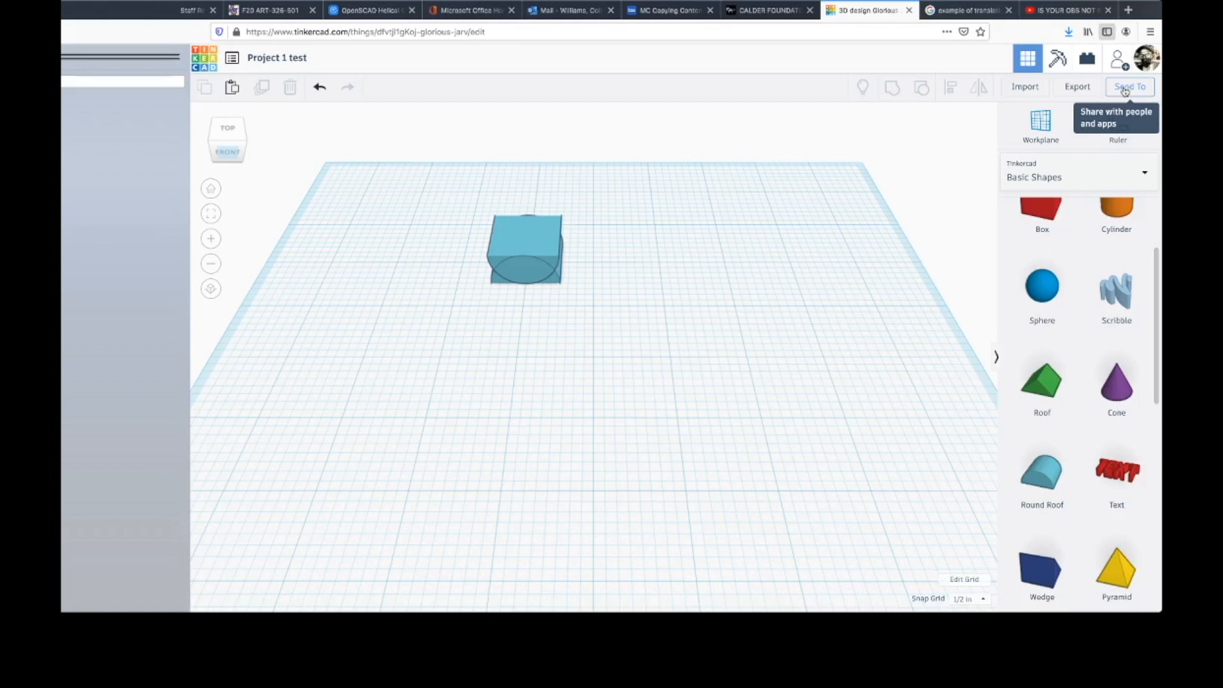
# Export everything in the design as an STL file and save it to the computer.
pyautogui.click(1081, 93)
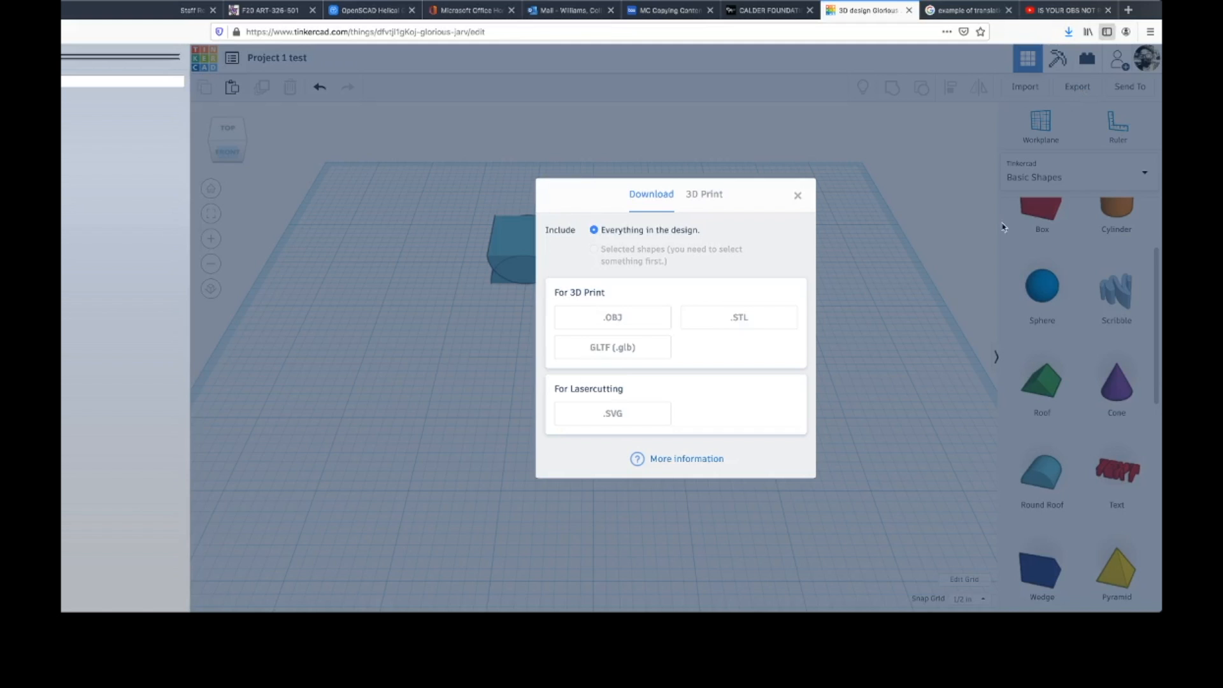
pyautogui.click(739, 322)
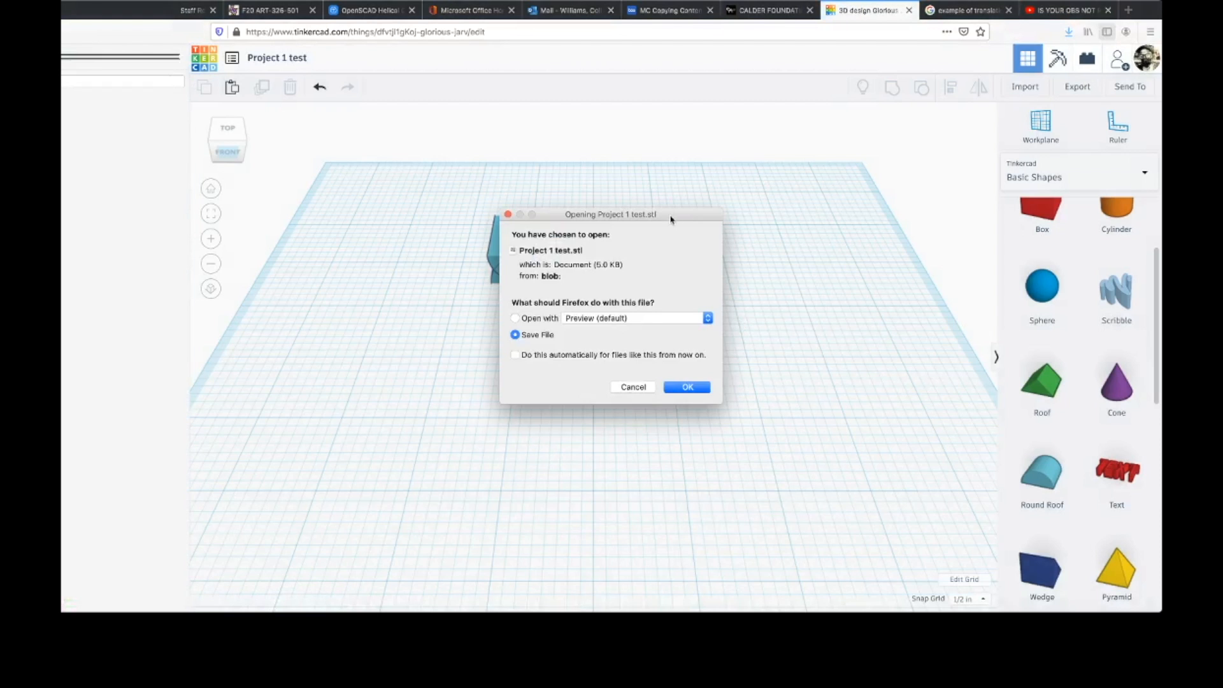
pyautogui.moveTo(673, 219); pyautogui.dragTo(814, 188)
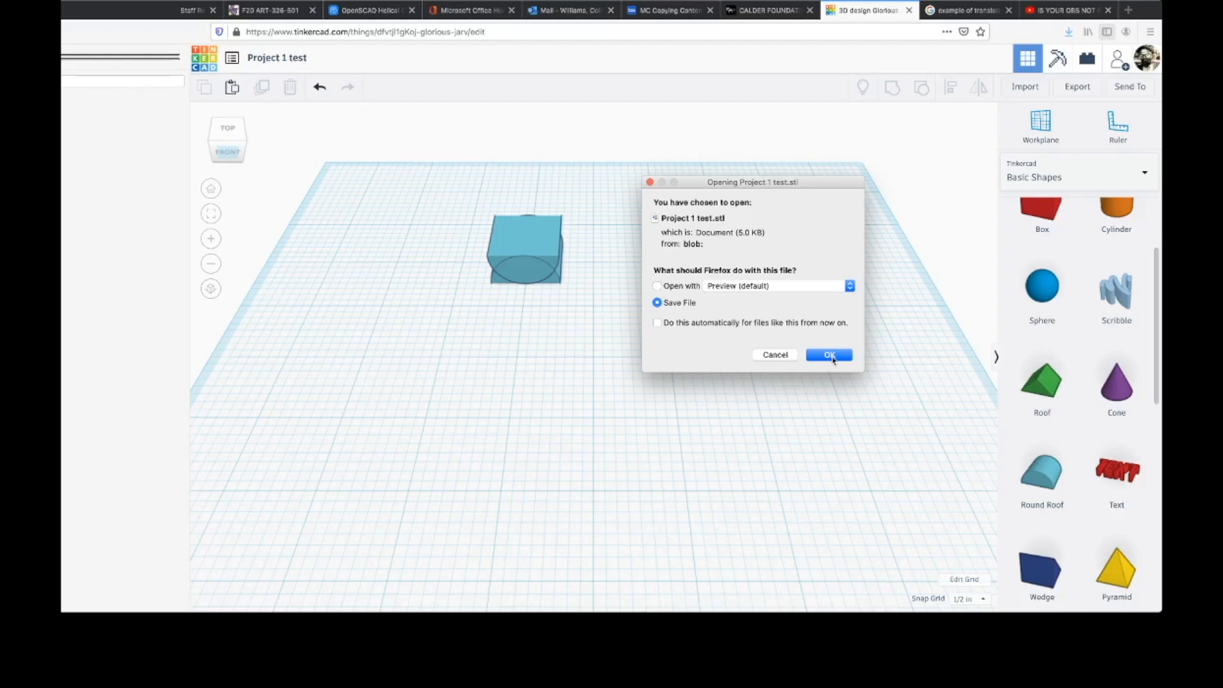
pyautogui.click(832, 359)
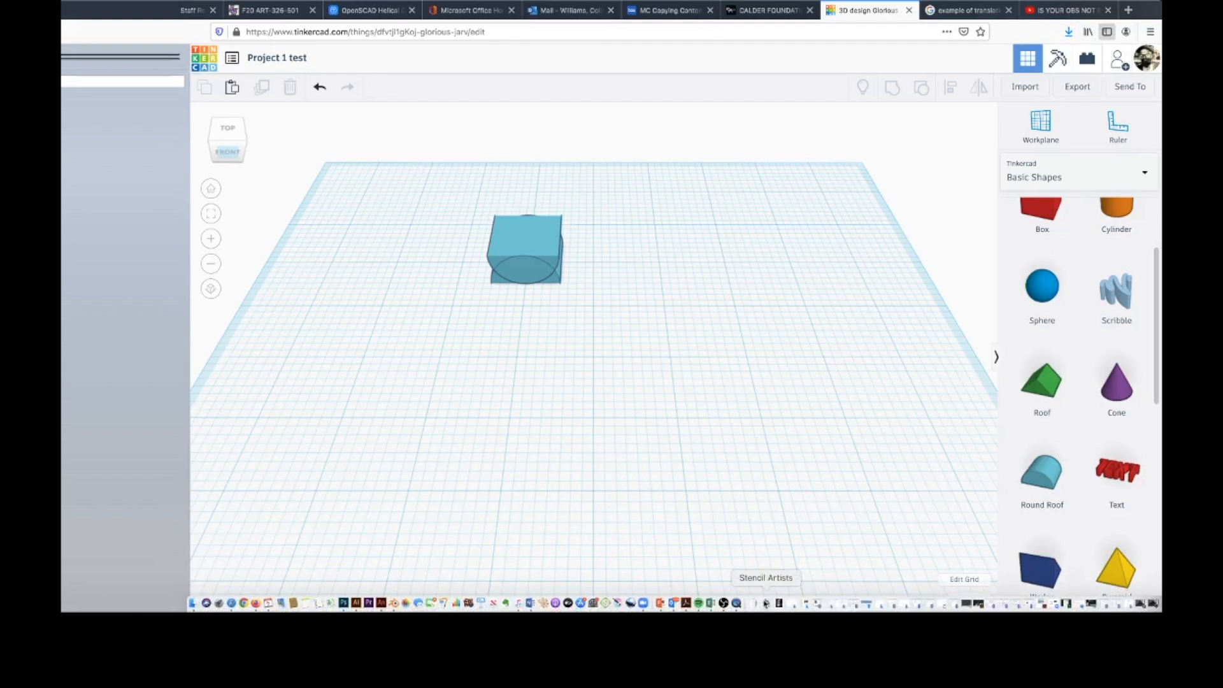
# Open the downloaded Project 1 test.stl in Preview to check the exported model, and close it to return to the design.
pyautogui.click(755, 603)
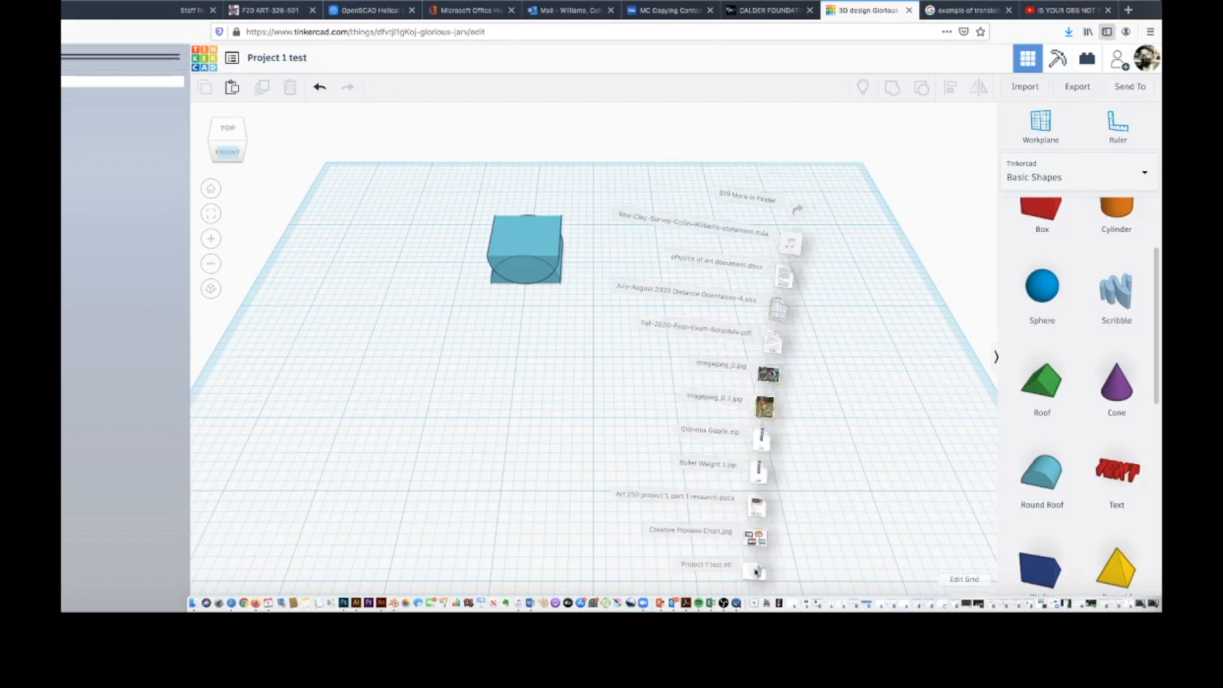
pyautogui.click(755, 569)
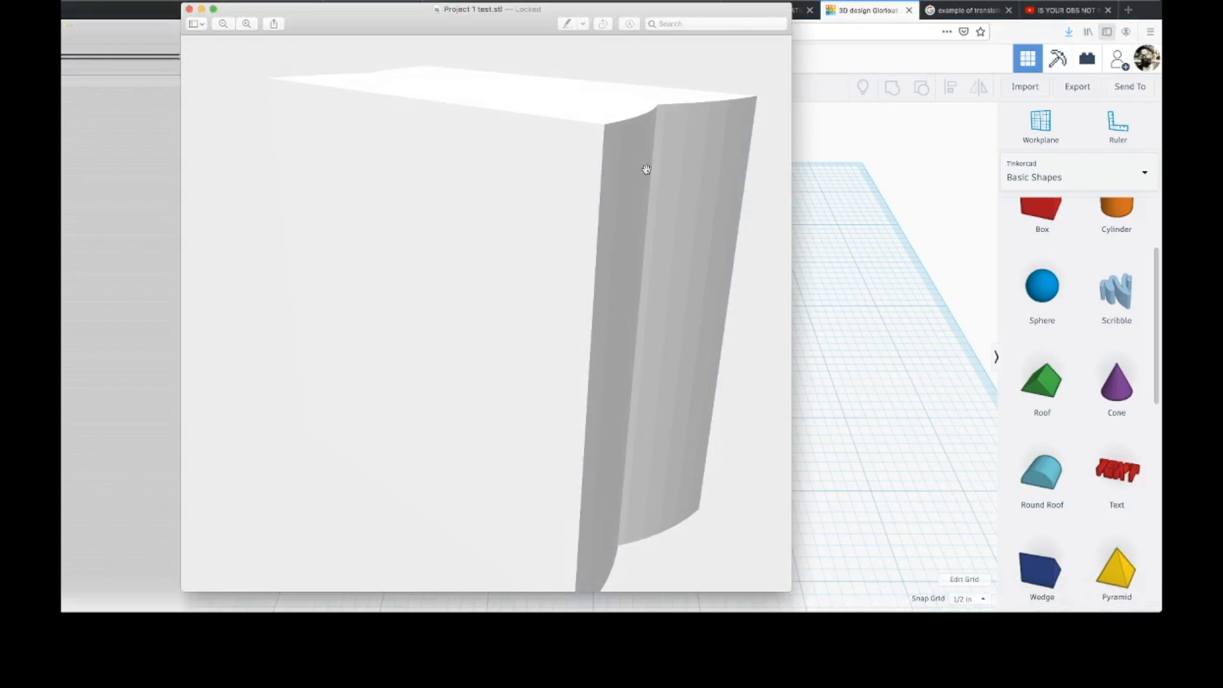
pyautogui.moveTo(394, 22); pyautogui.dragTo(510, 18)
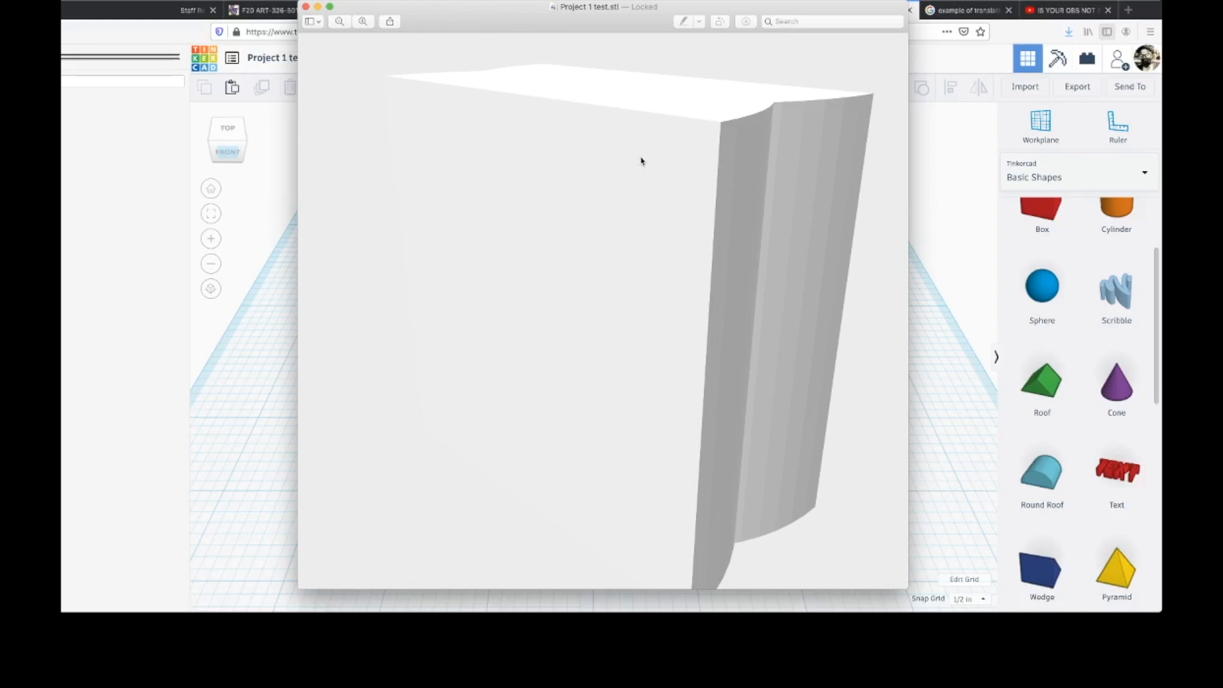
pyautogui.click(305, 7)
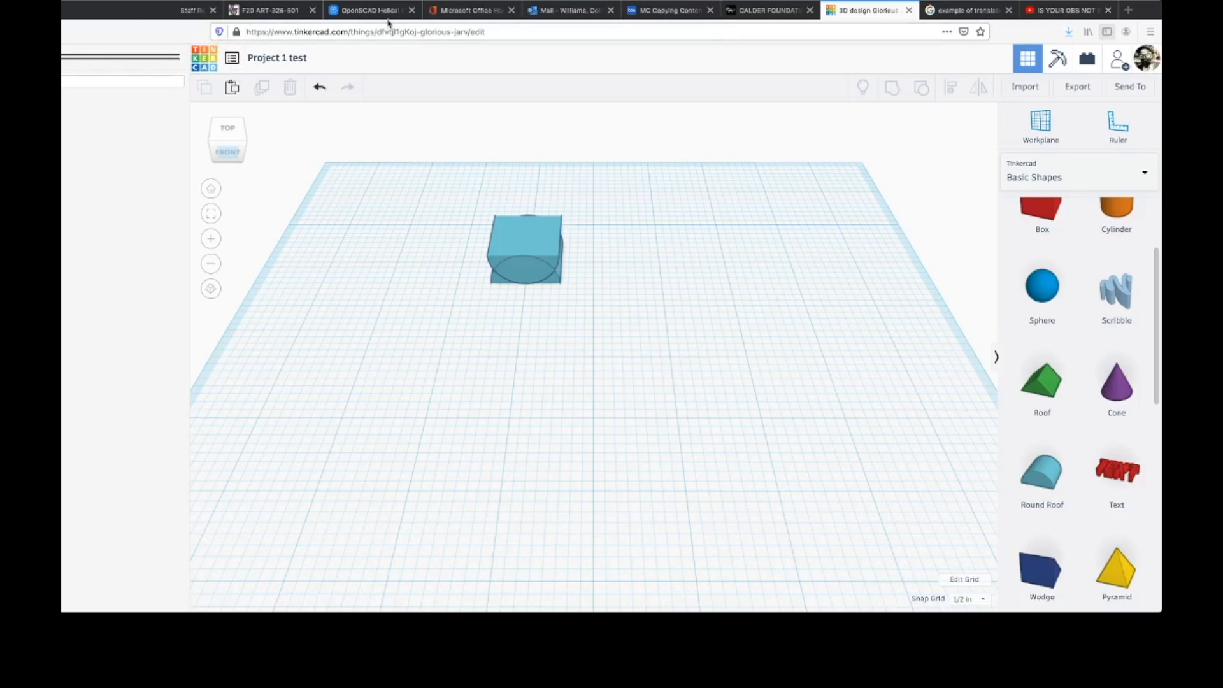
pyautogui.click(1149, 13)
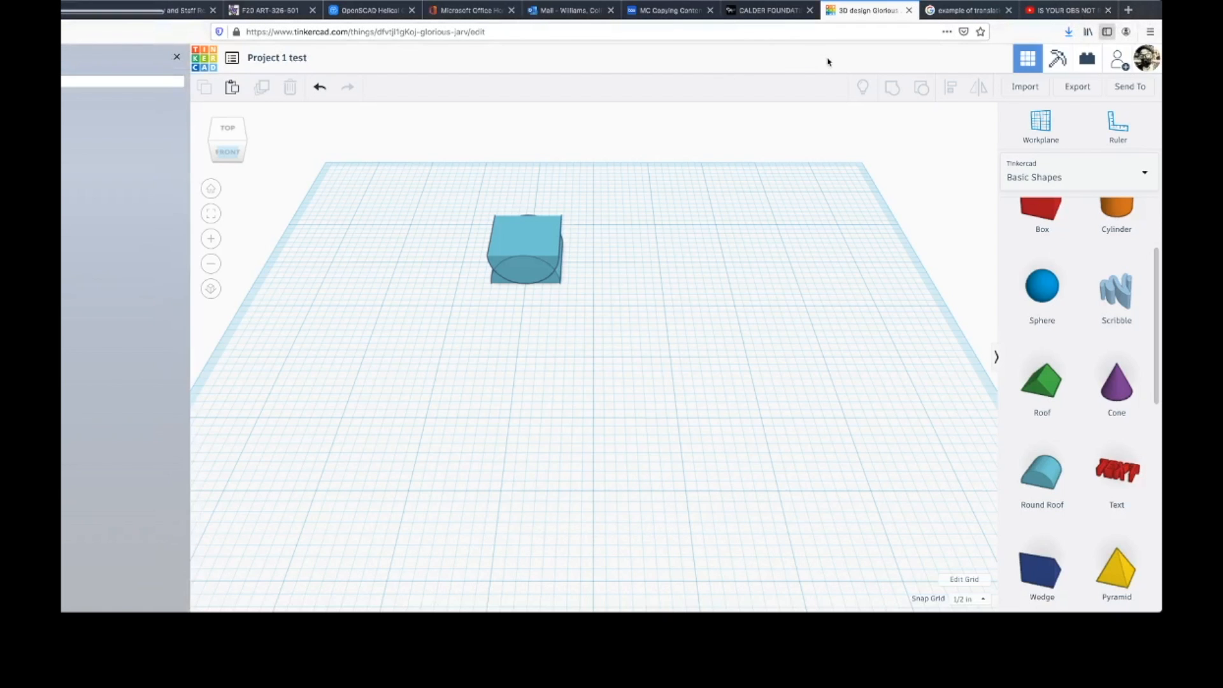
# Create a new blank design, and reopen the Project 1 test design from the recent designs.
pyautogui.click(233, 61)
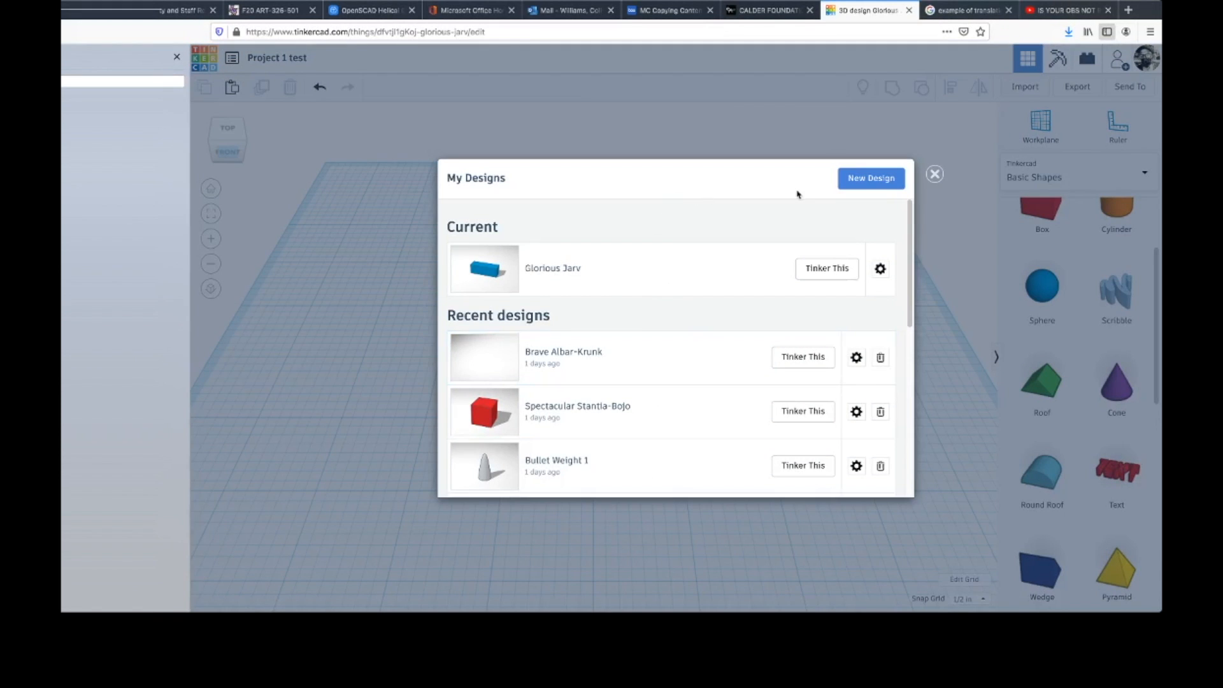
pyautogui.click(861, 183)
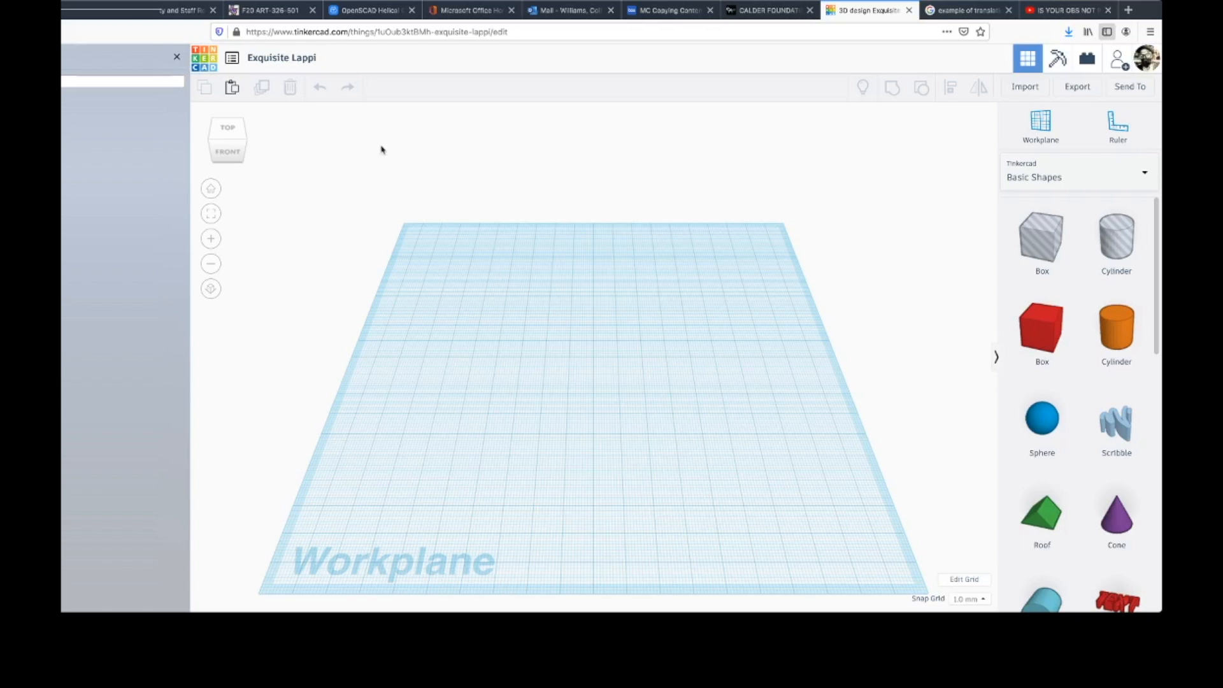
pyautogui.click(233, 59)
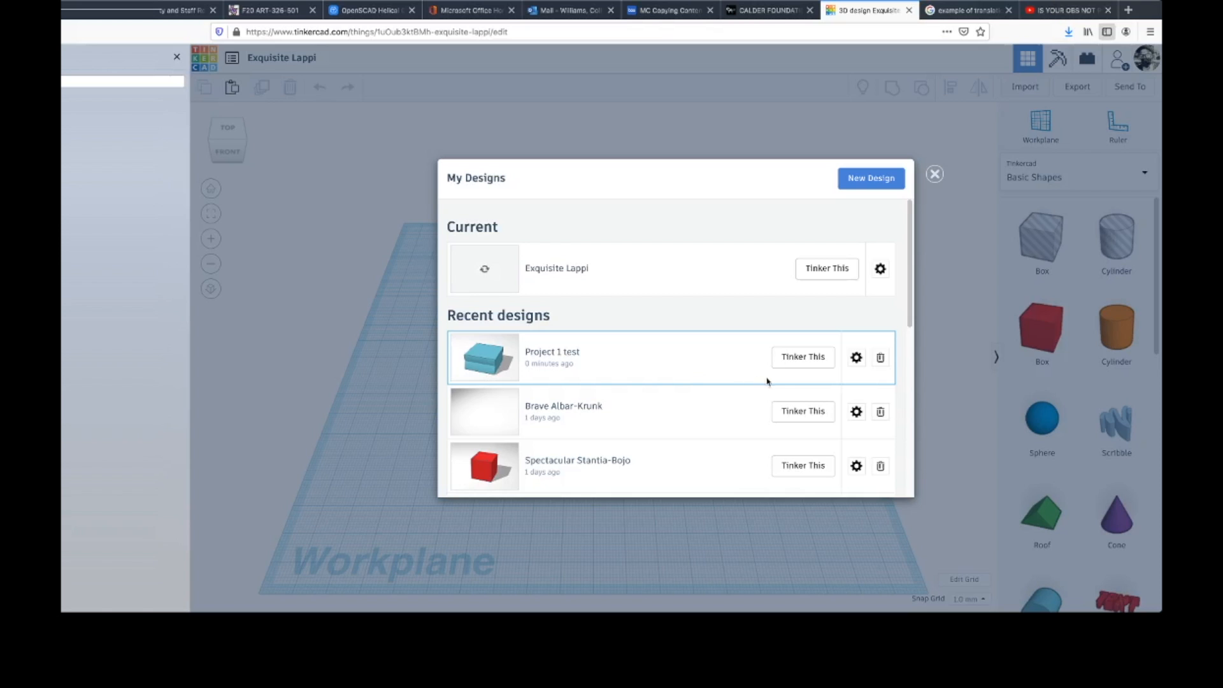
pyautogui.click(803, 358)
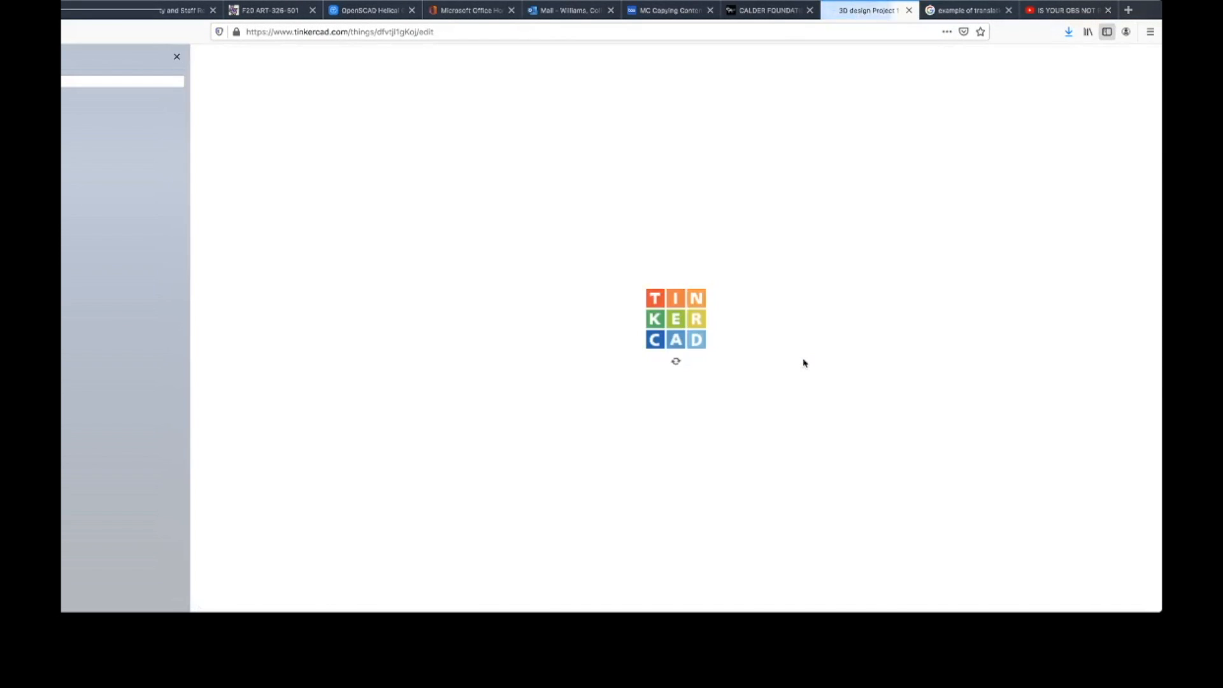